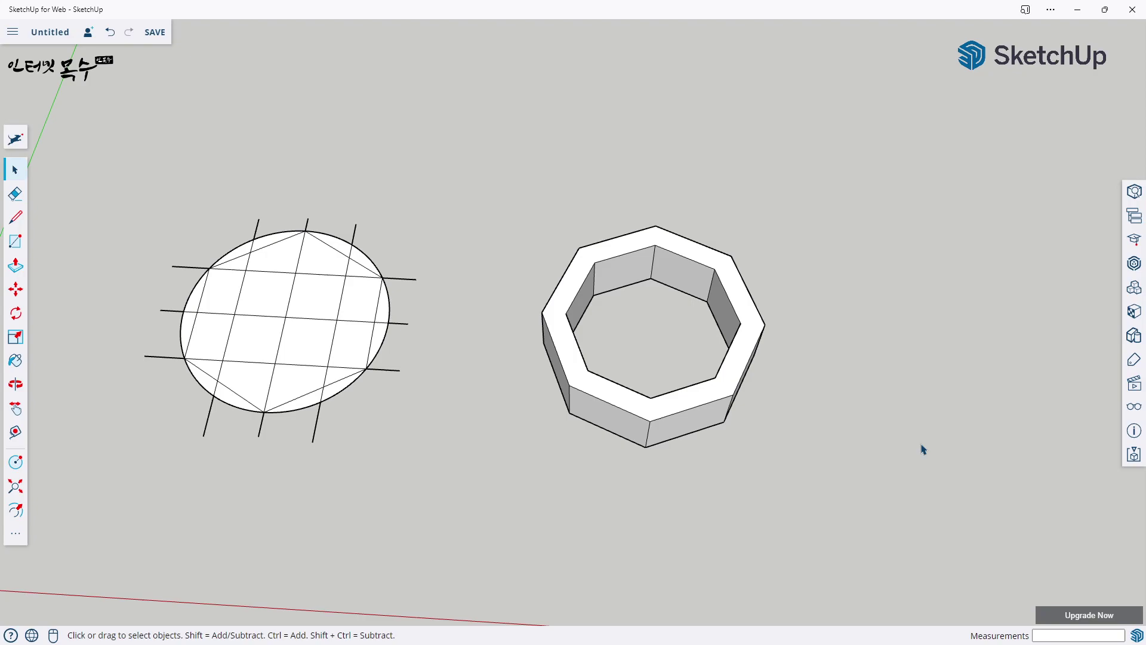
# Create a new model, discard the current one unsaved, and show the Scenes panel
pyautogui.click(13, 31)
pyautogui.click(45, 89)
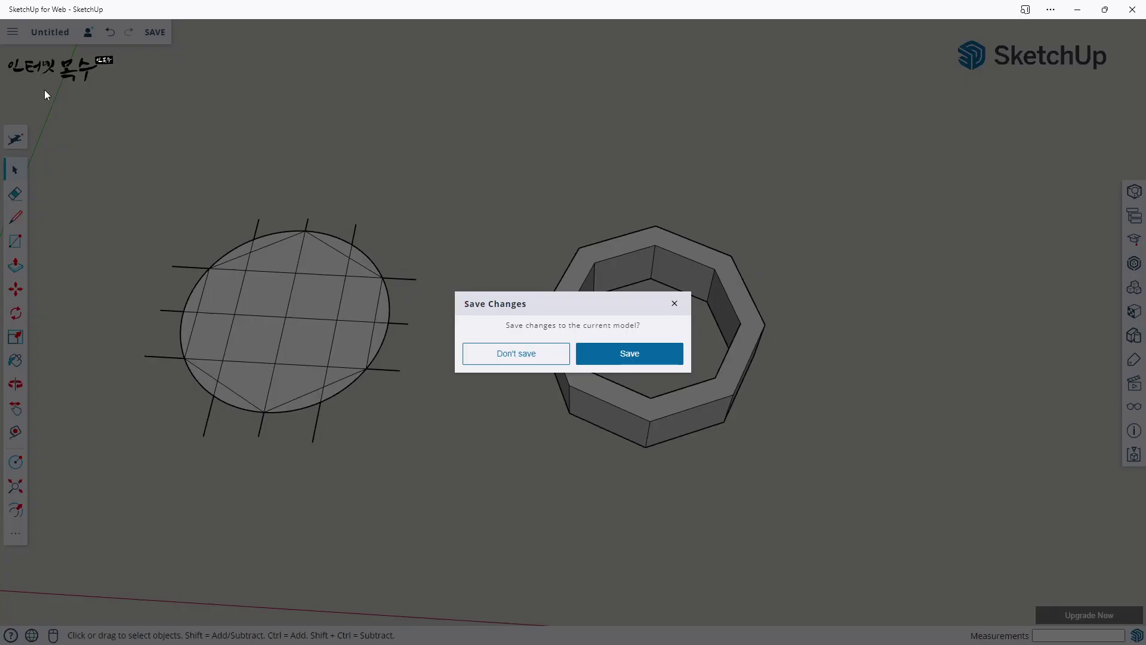
pyautogui.click(516, 353)
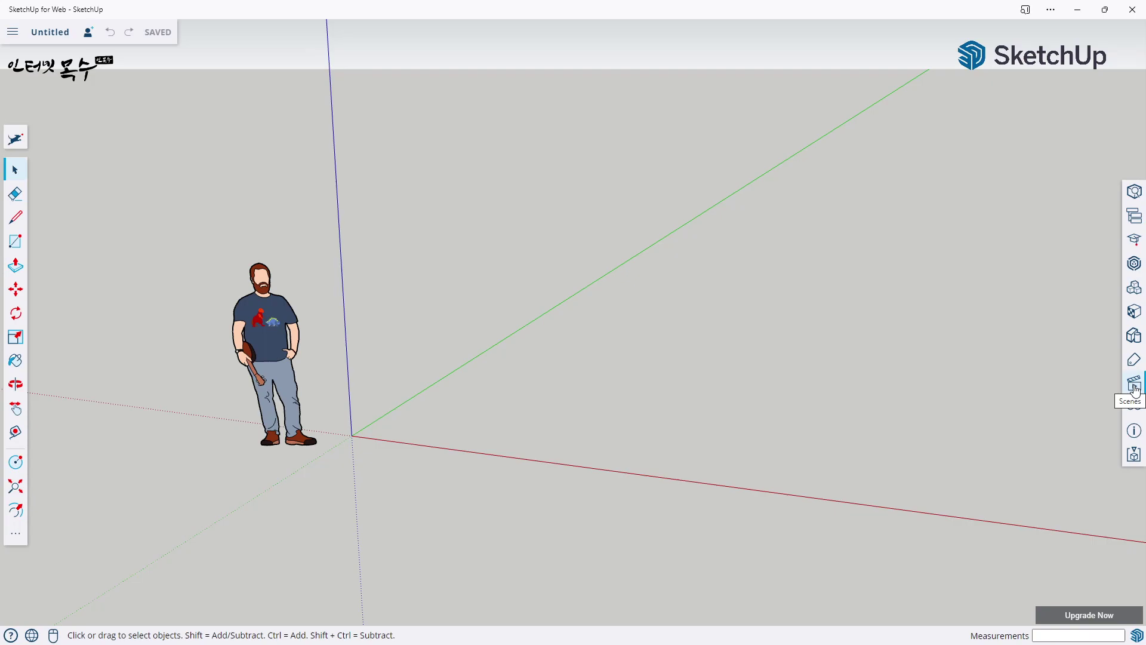
pyautogui.click(1135, 391)
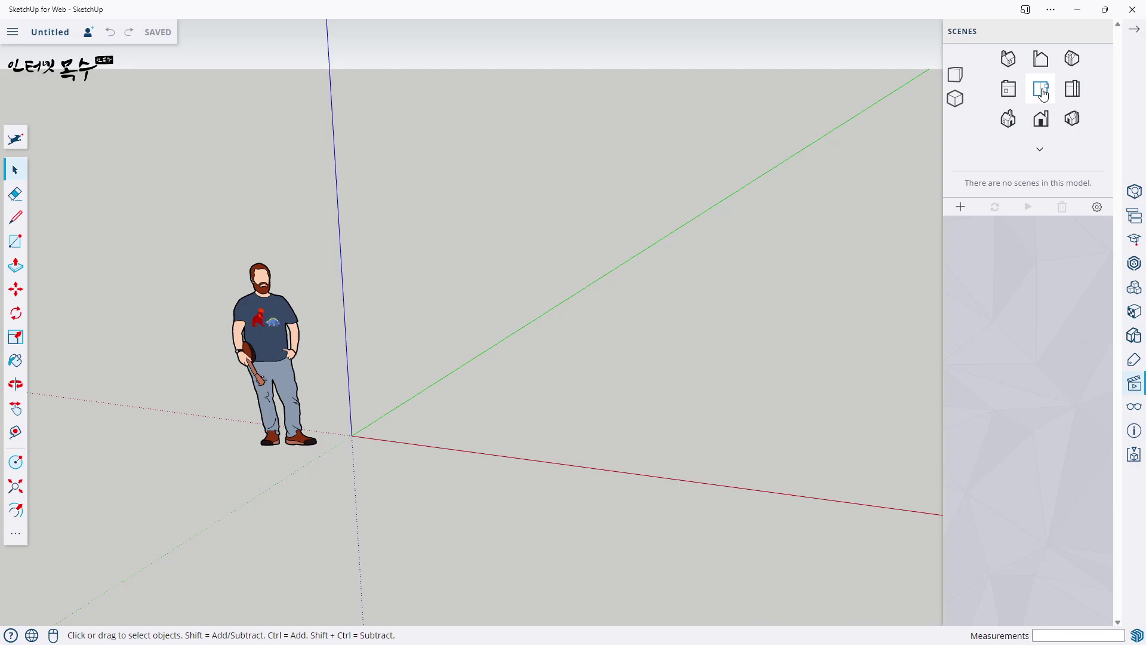
# Switch to Top view, orbit to reposition the axes, and delete the scale figure
pyautogui.click(1041, 90)
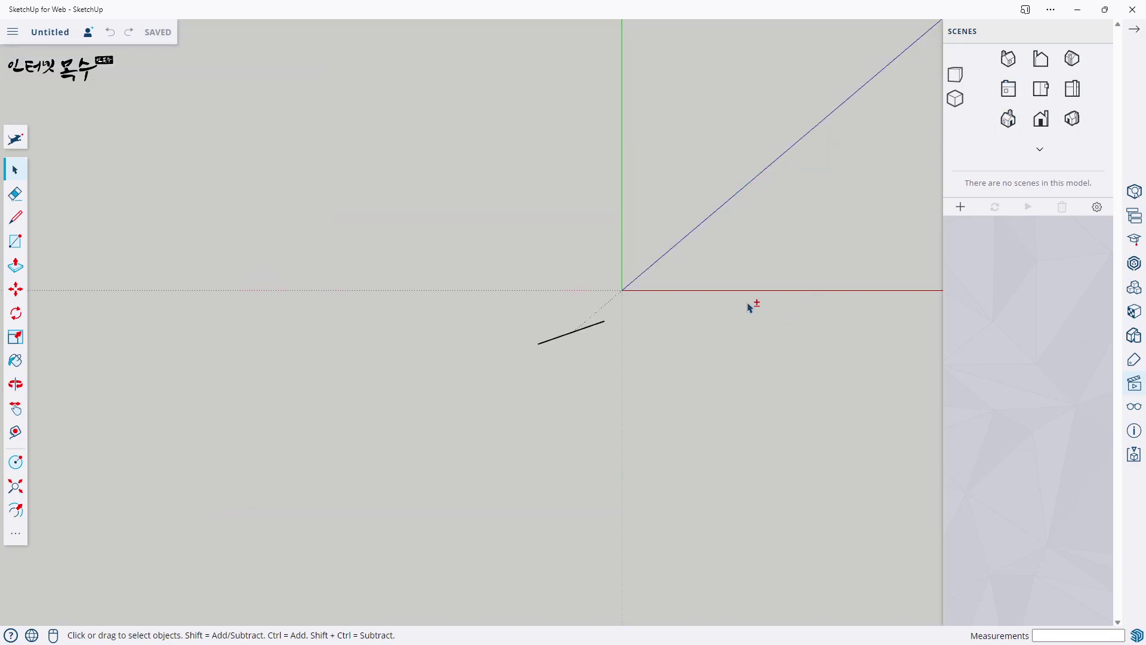
pyautogui.press('o')
pyautogui.moveTo(747, 302)
pyautogui.mouseDown()
pyautogui.moveTo(665, 373)
pyautogui.moveTo(406, 469)
pyautogui.moveTo(240, 503)
pyautogui.moveTo(299, 517)
pyautogui.moveTo(314, 504)
pyautogui.mouseUp()
pyautogui.press('space')
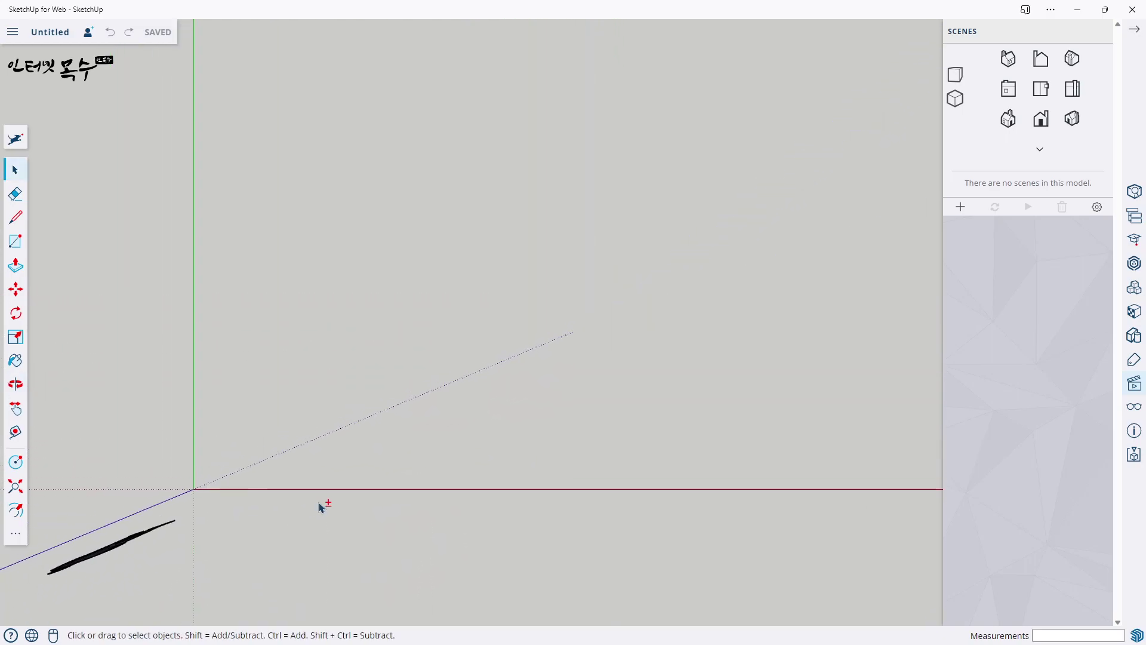
pyautogui.click(115, 554)
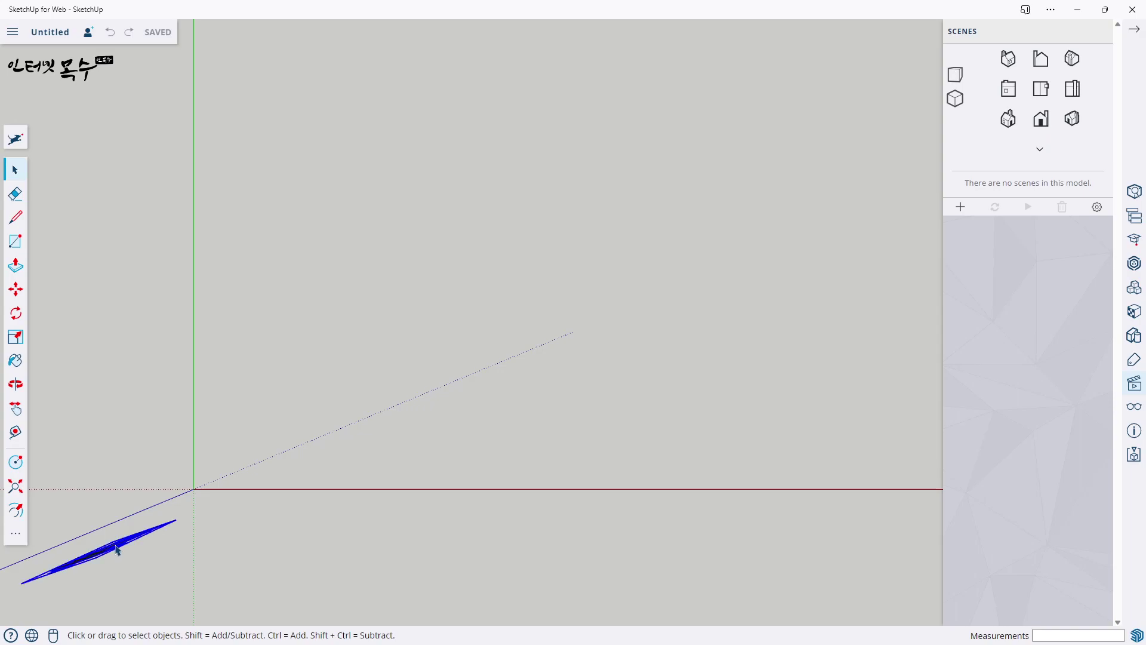
pyautogui.press('Delete')
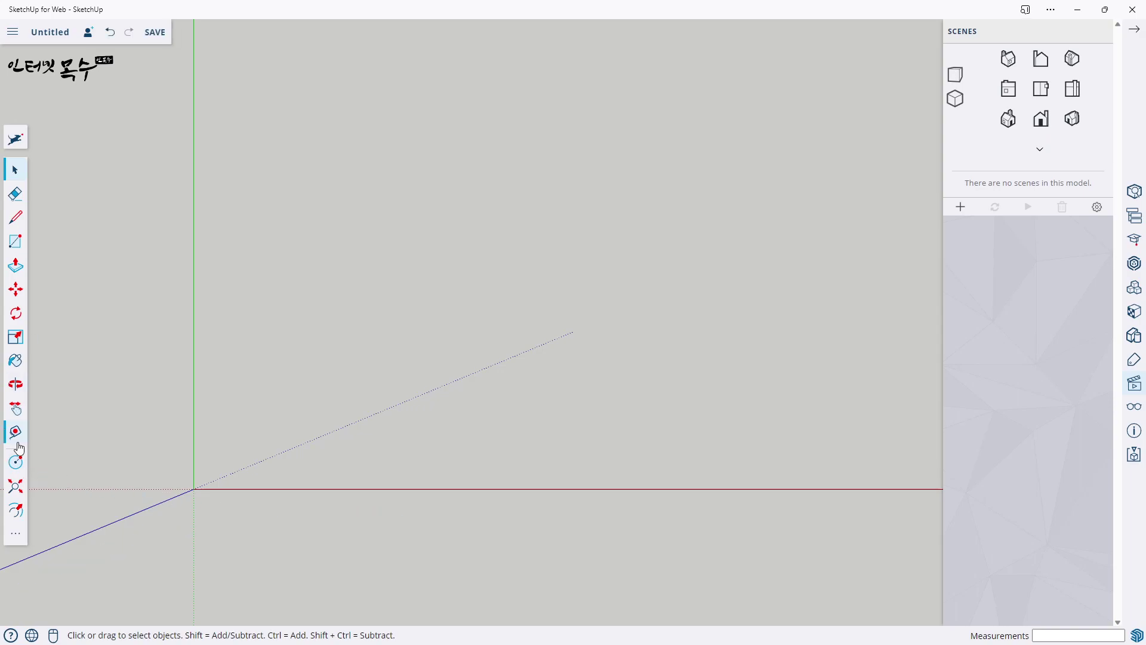
# Draw a circle of radius 500 centred on the axes and zoom in on it
pyautogui.click(17, 536)
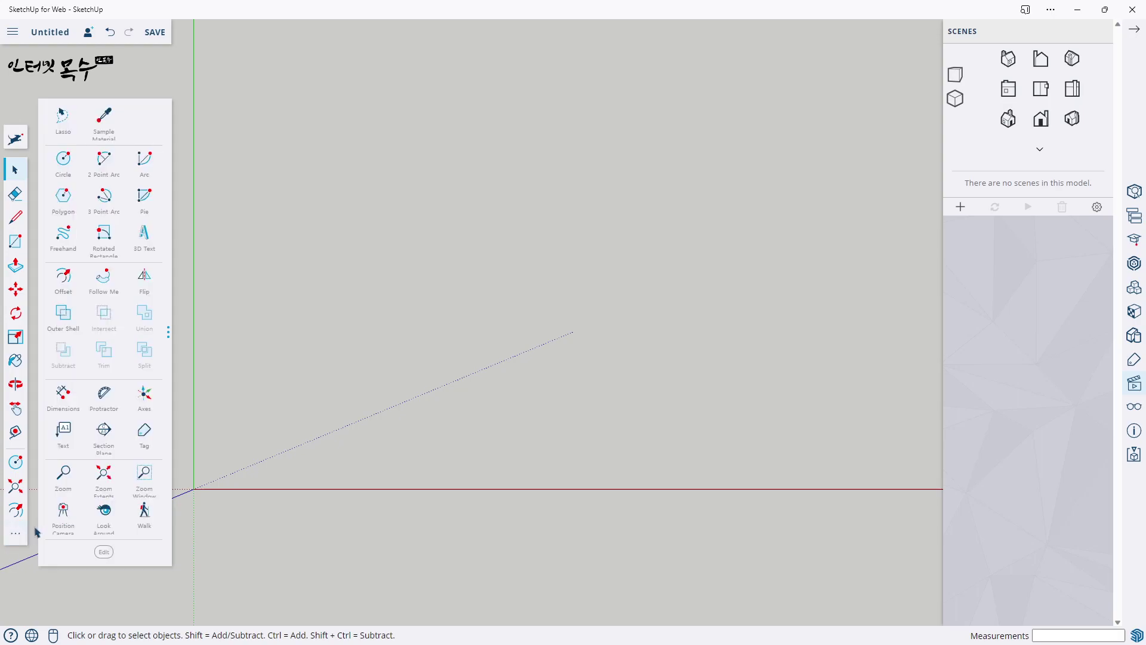
pyautogui.click(64, 162)
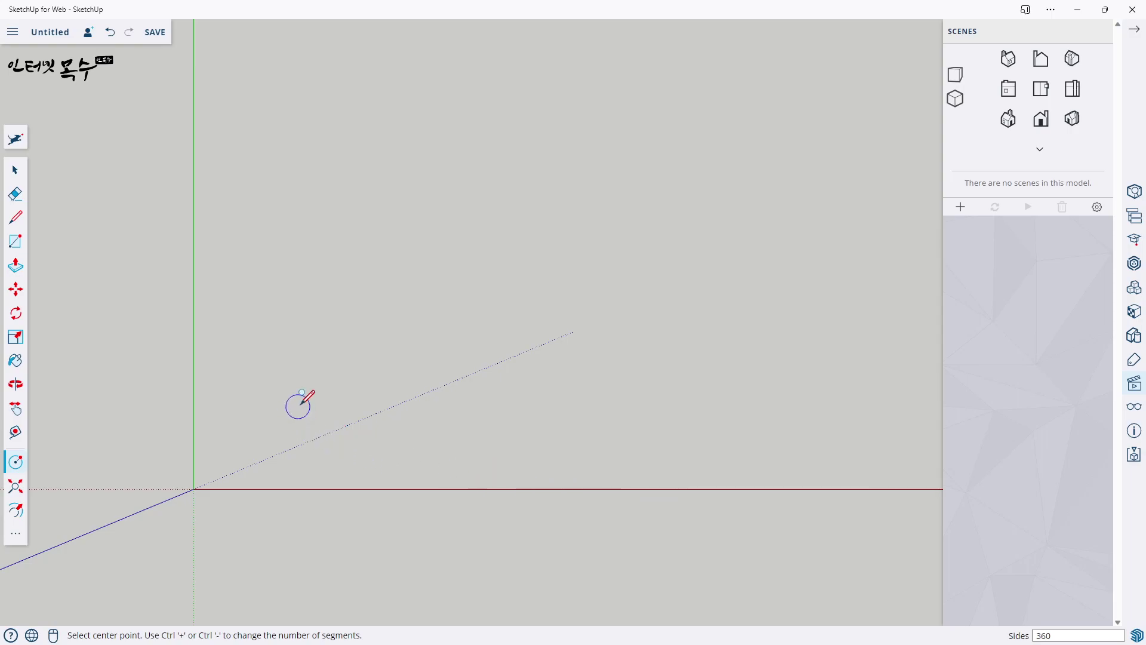
pyautogui.click(334, 358)
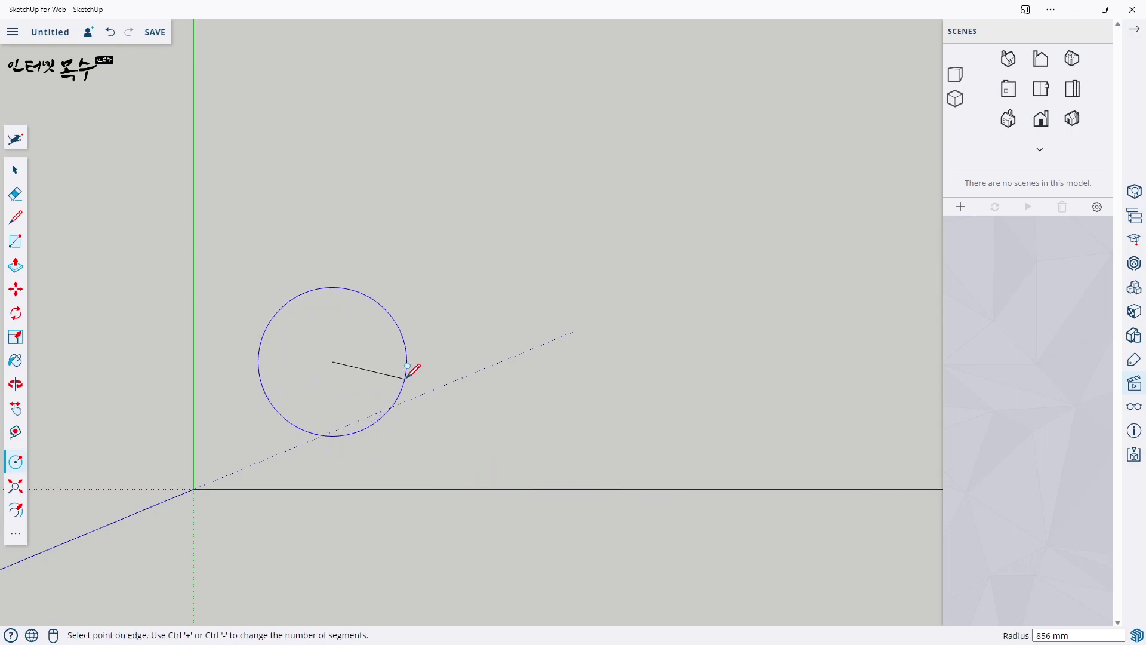
pyautogui.write('500')
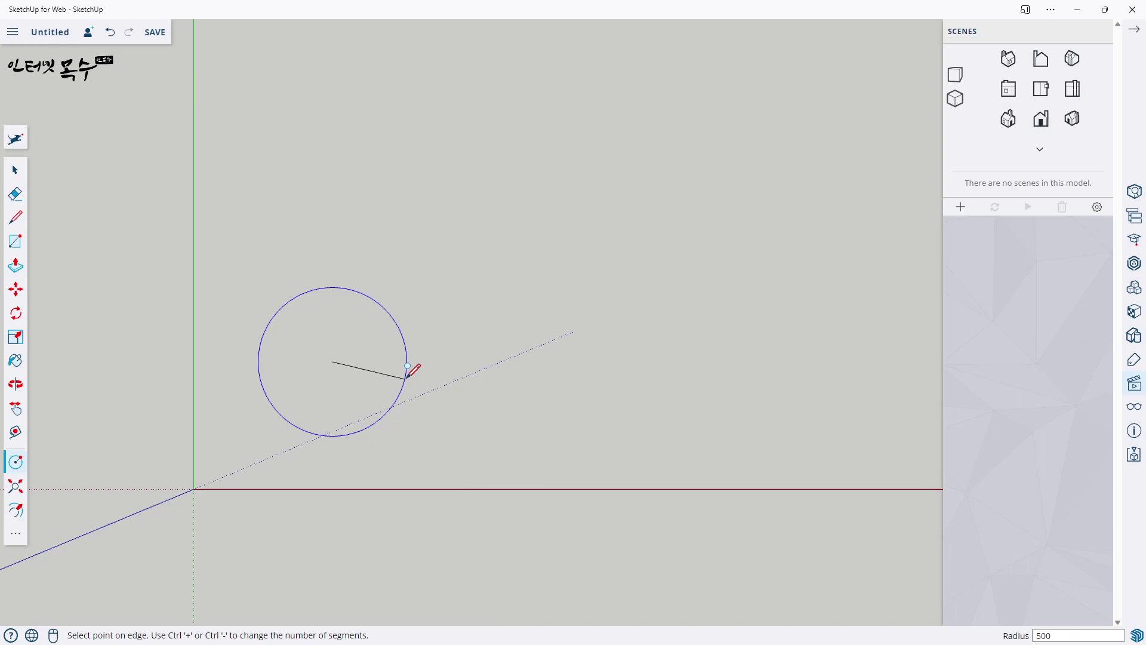
pyautogui.press('Return')
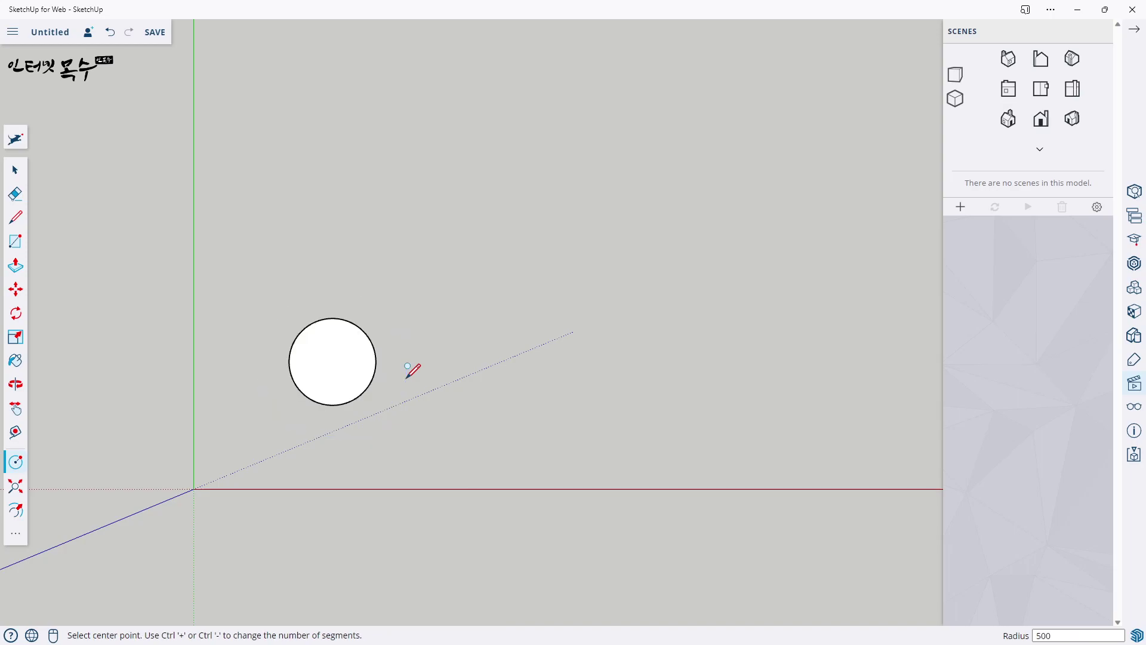
pyautogui.scroll(3, 335, 355)
pyautogui.scroll(2, 341, 340)
pyautogui.scroll(1, 342, 336)
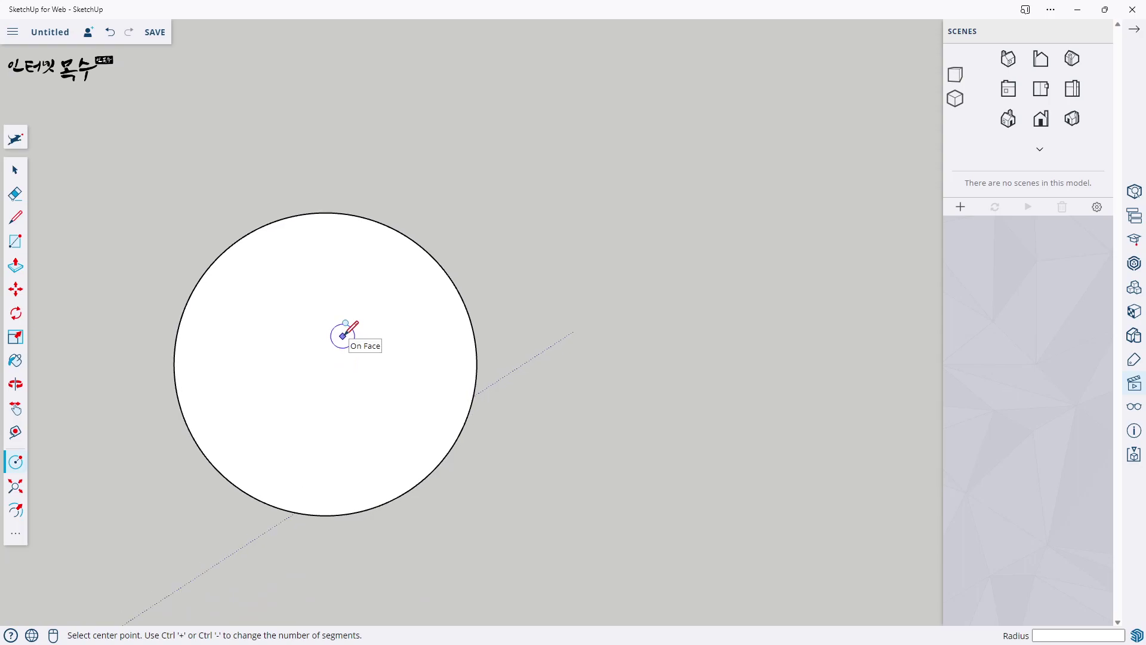
pyautogui.scroll(1, 342, 336)
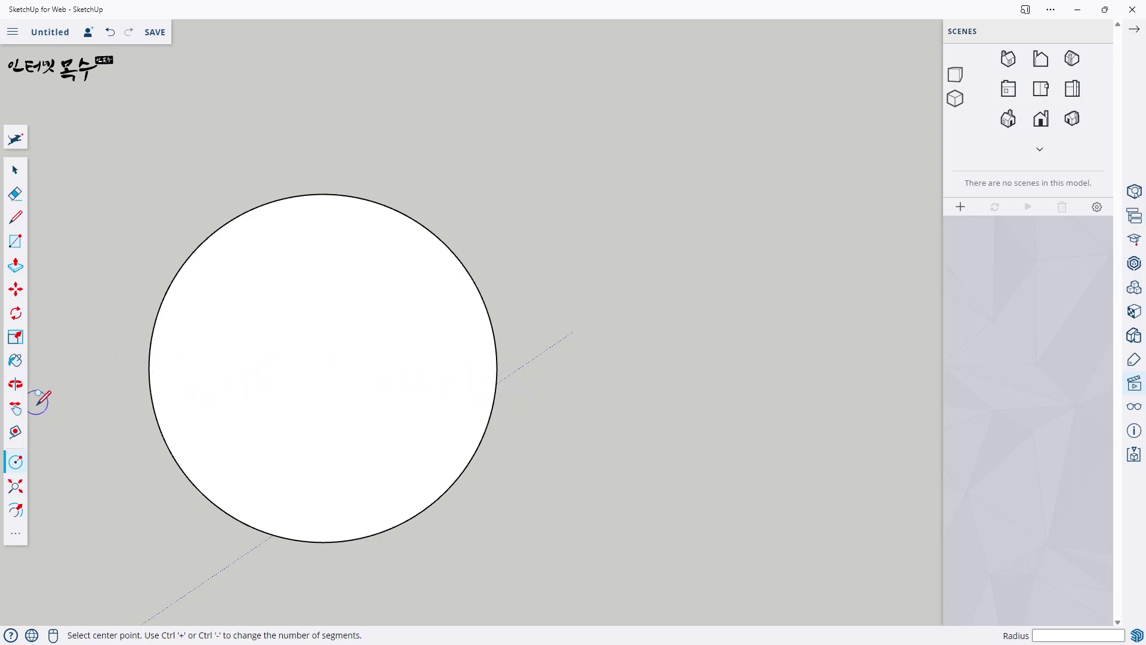
# Draw a horizontal line through the circle's centre extending past both sides
pyautogui.click(15, 431)
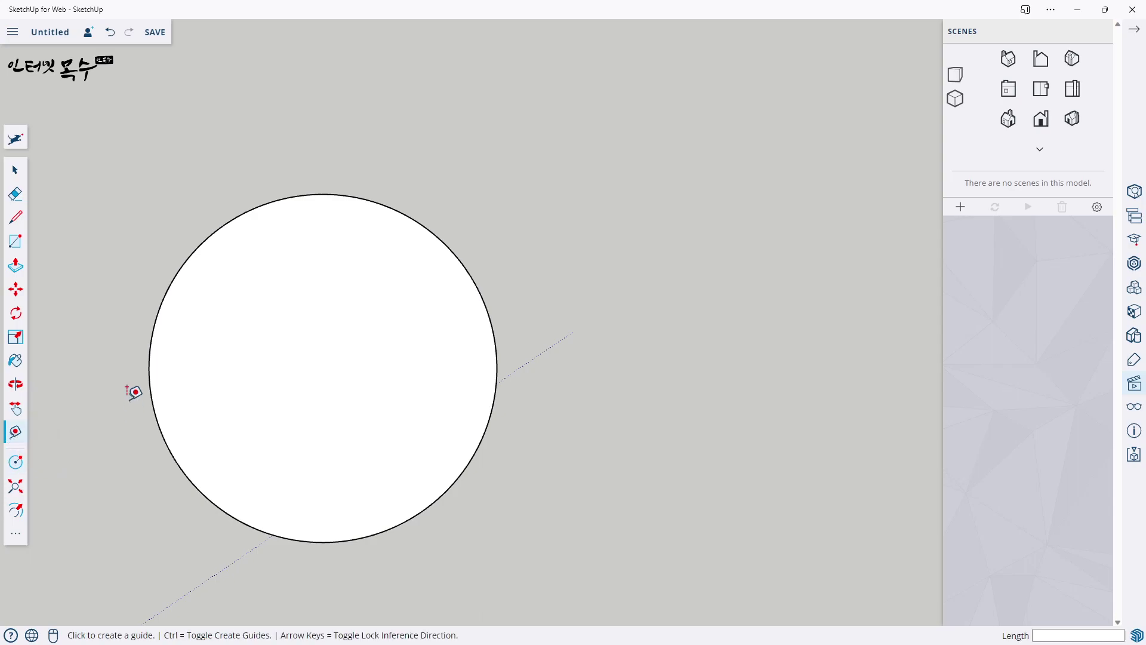
pyautogui.click(148, 357)
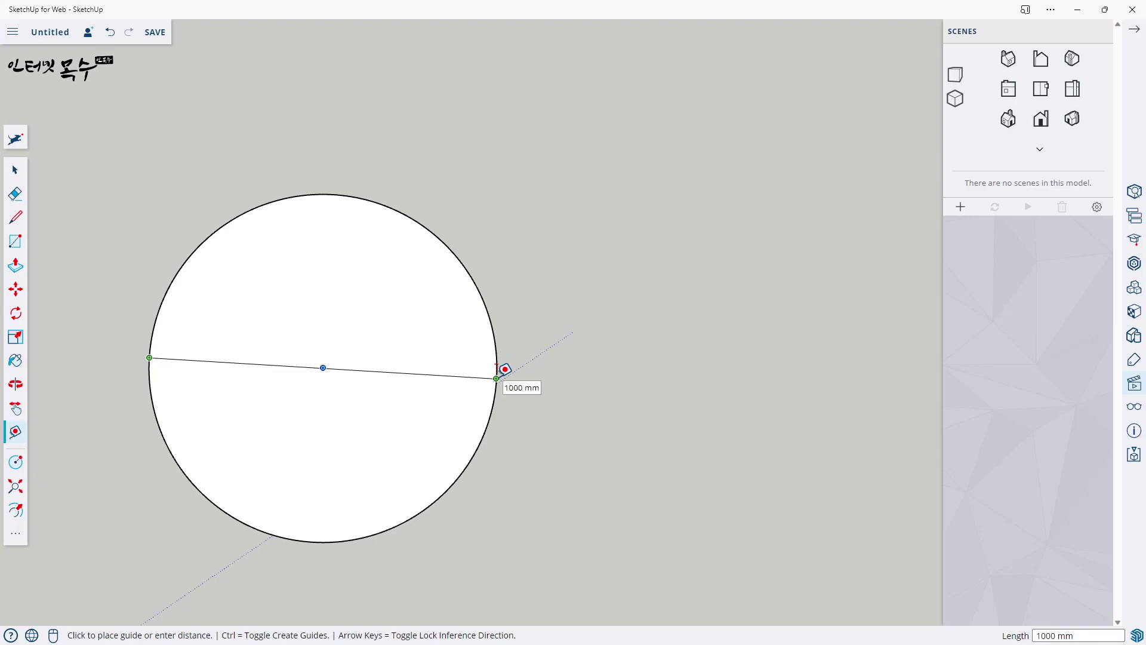
pyautogui.click(15, 219)
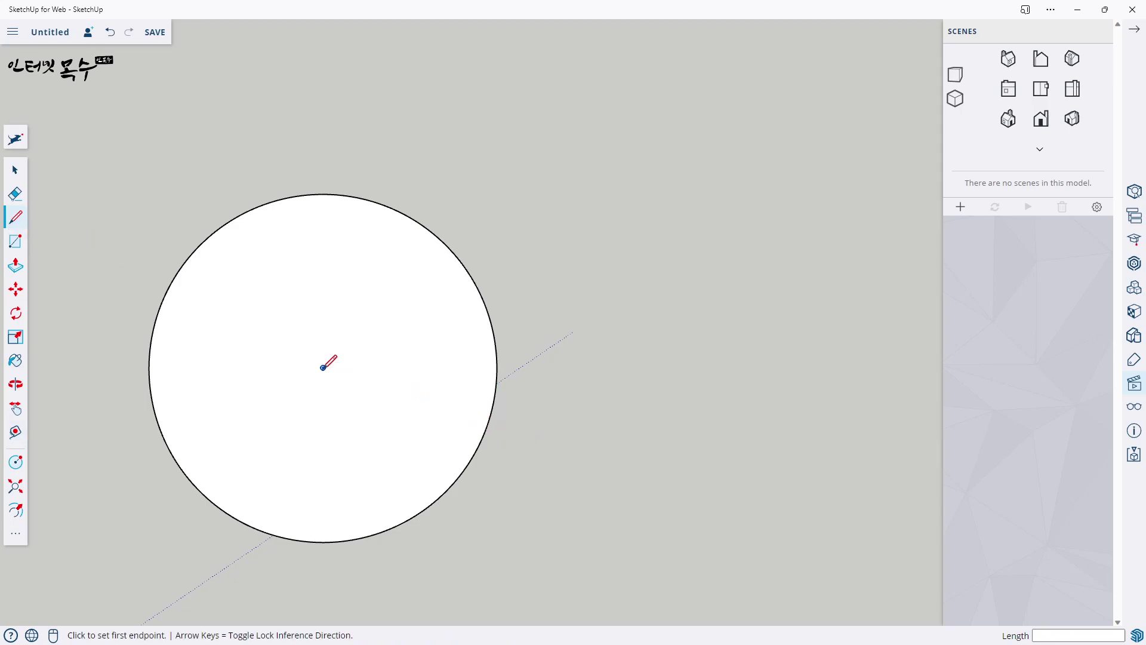
pyautogui.click(323, 367)
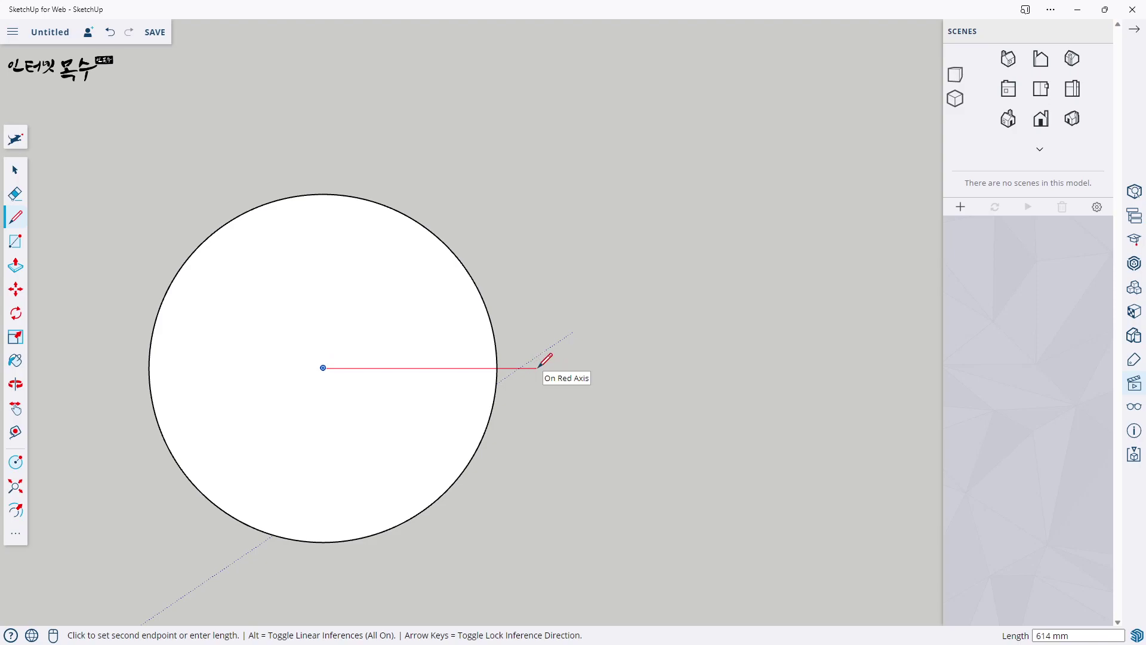
pyautogui.click(537, 368)
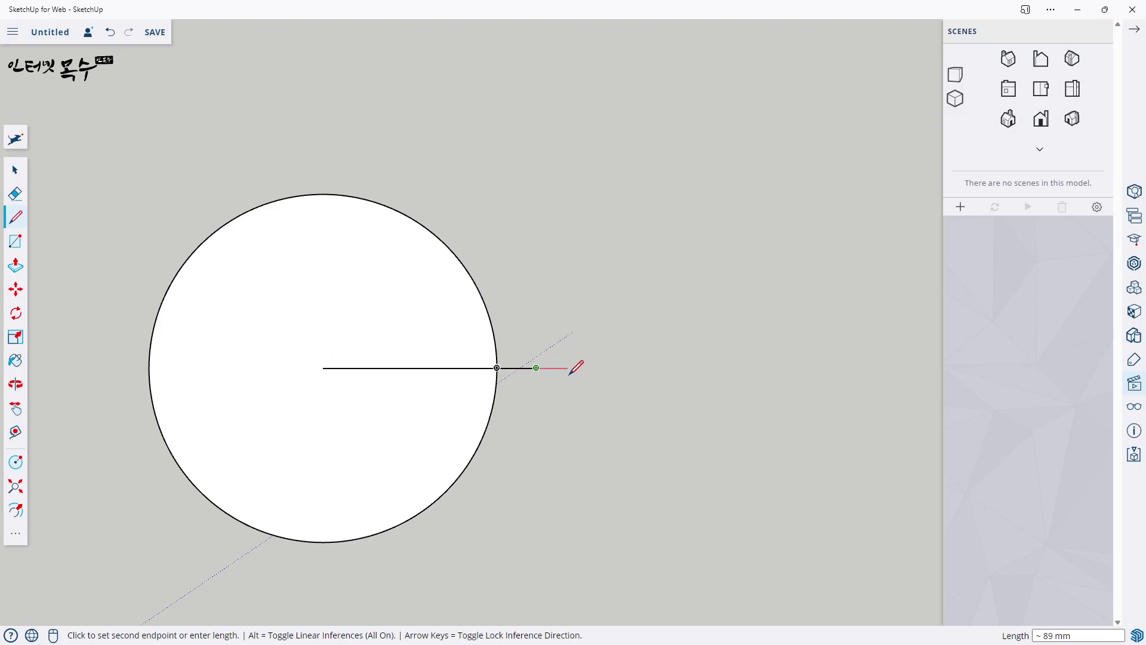
pyautogui.click(323, 367)
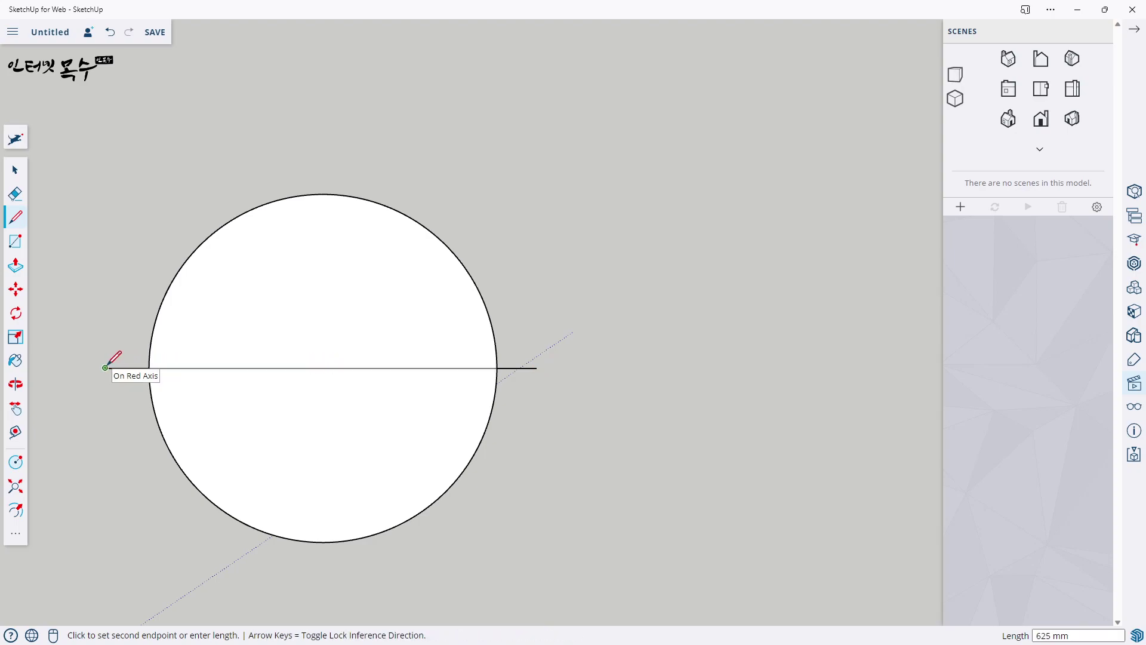
pyautogui.click(106, 367)
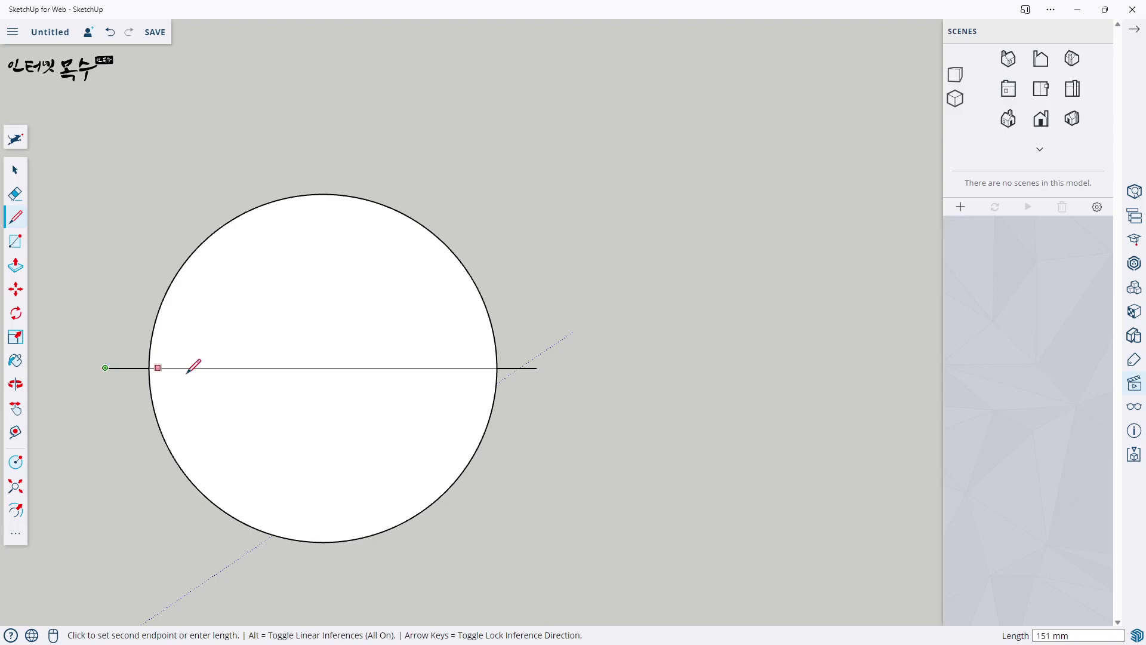
pyautogui.click(323, 368)
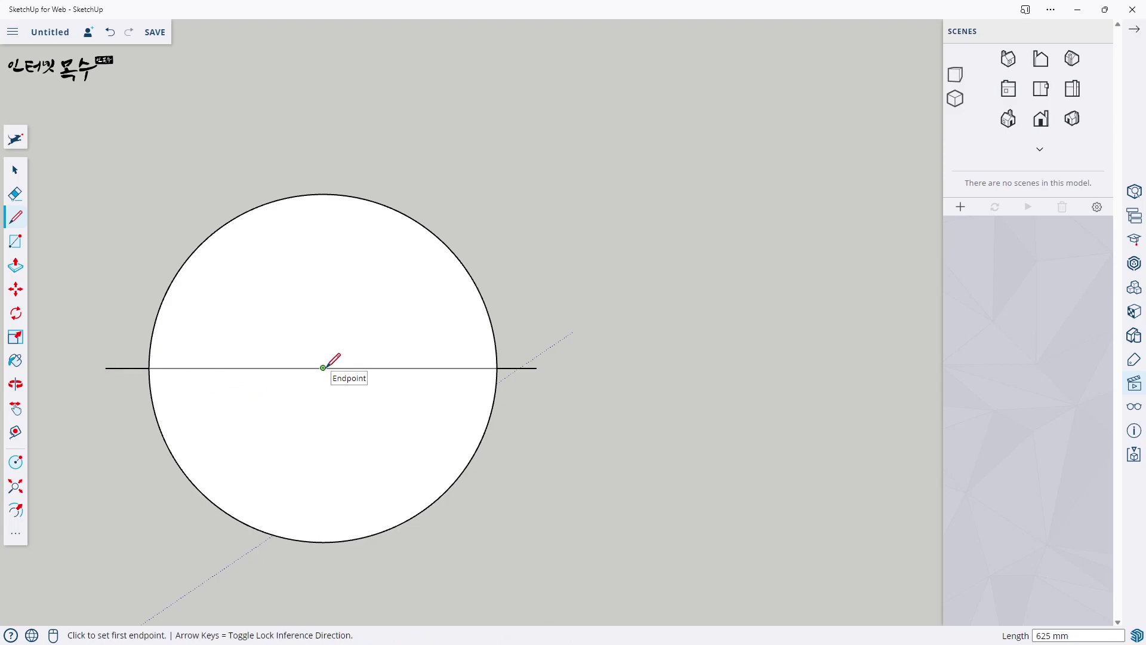
# Draw a vertical line through the centre extending above and below the circle
pyautogui.click(323, 367)
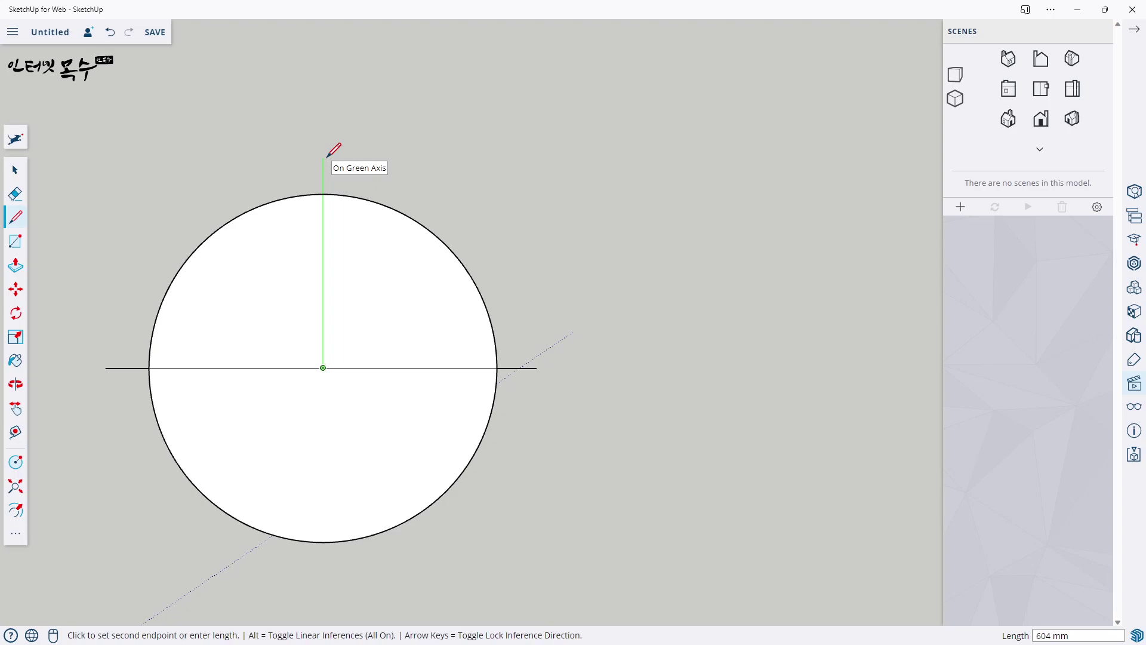
pyautogui.click(323, 158)
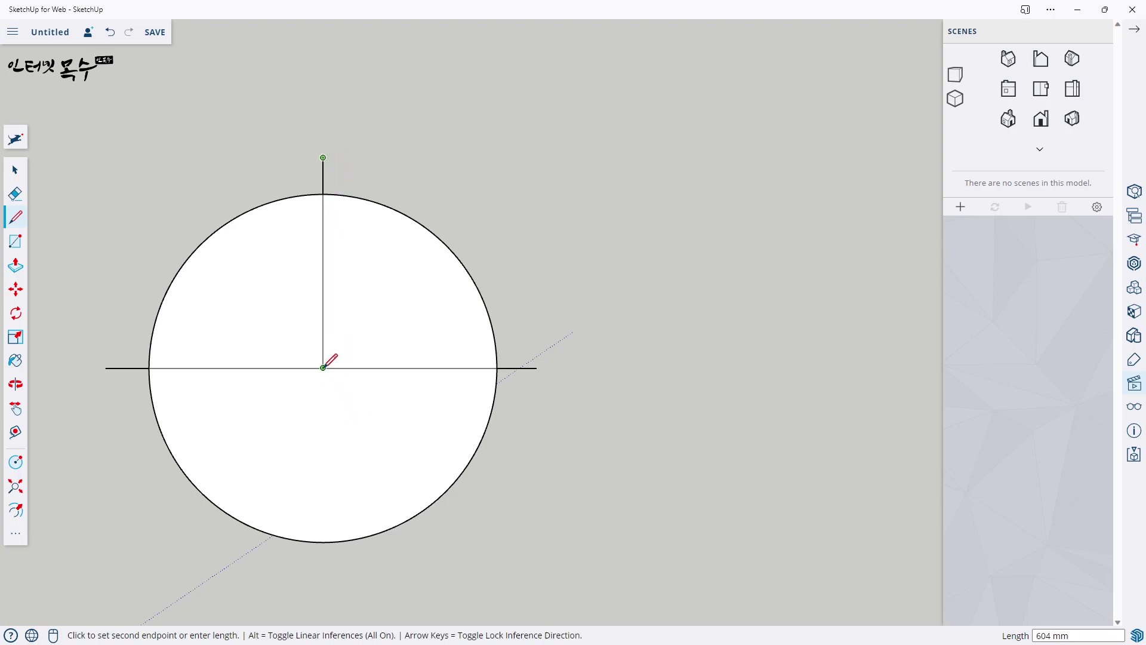
pyautogui.press('Escape')
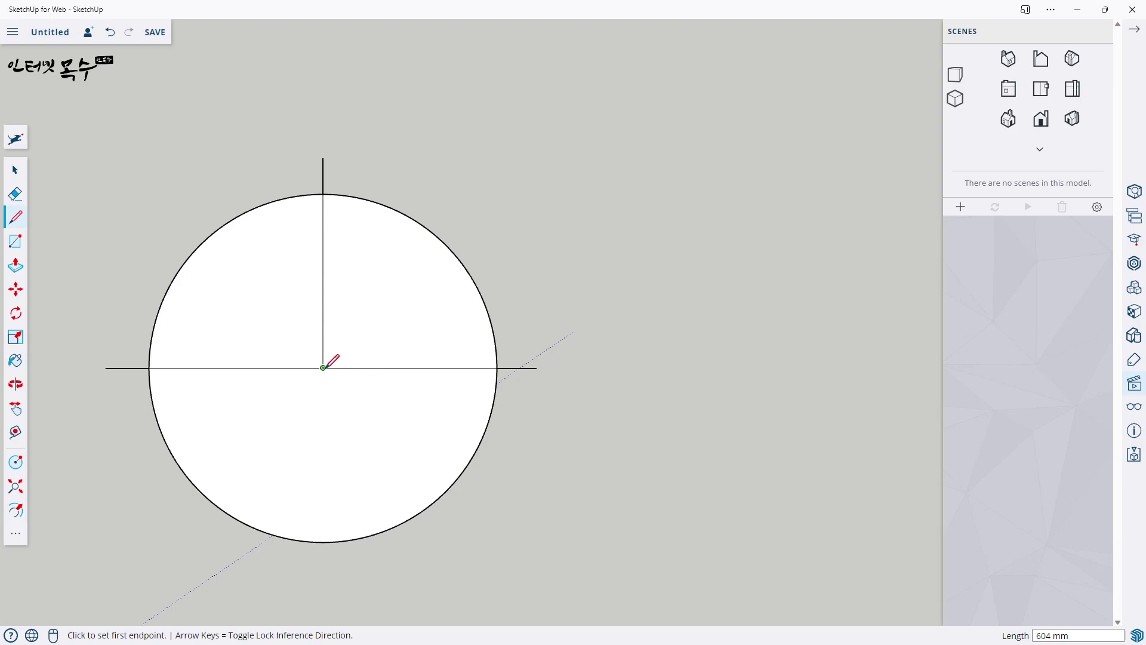
pyautogui.click(323, 367)
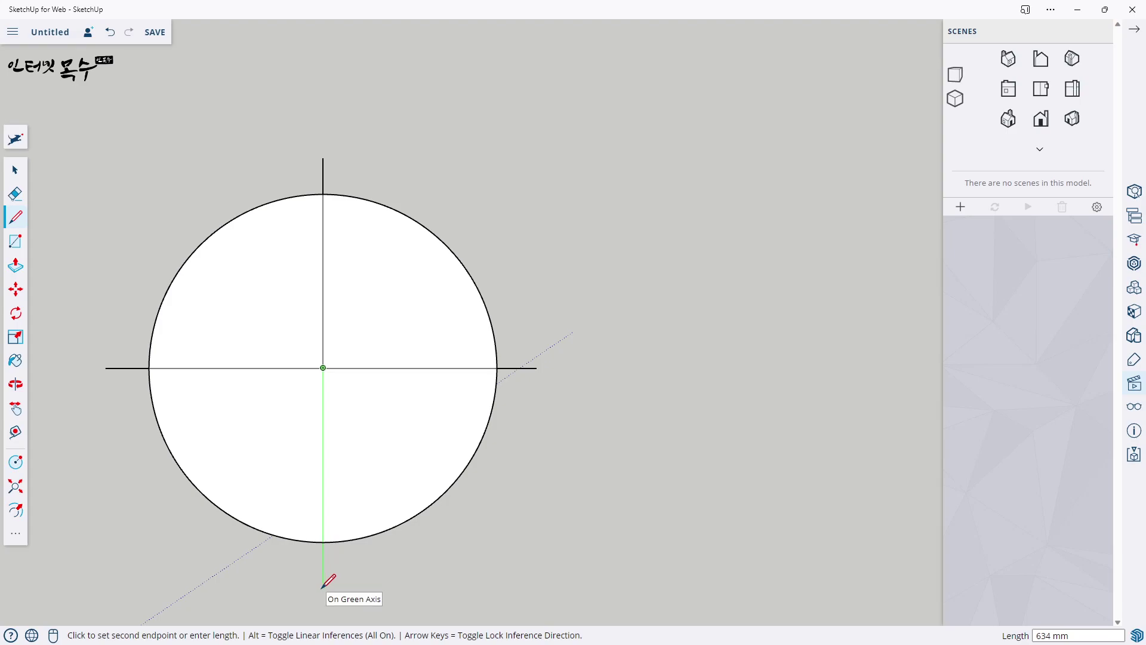
pyautogui.click(323, 588)
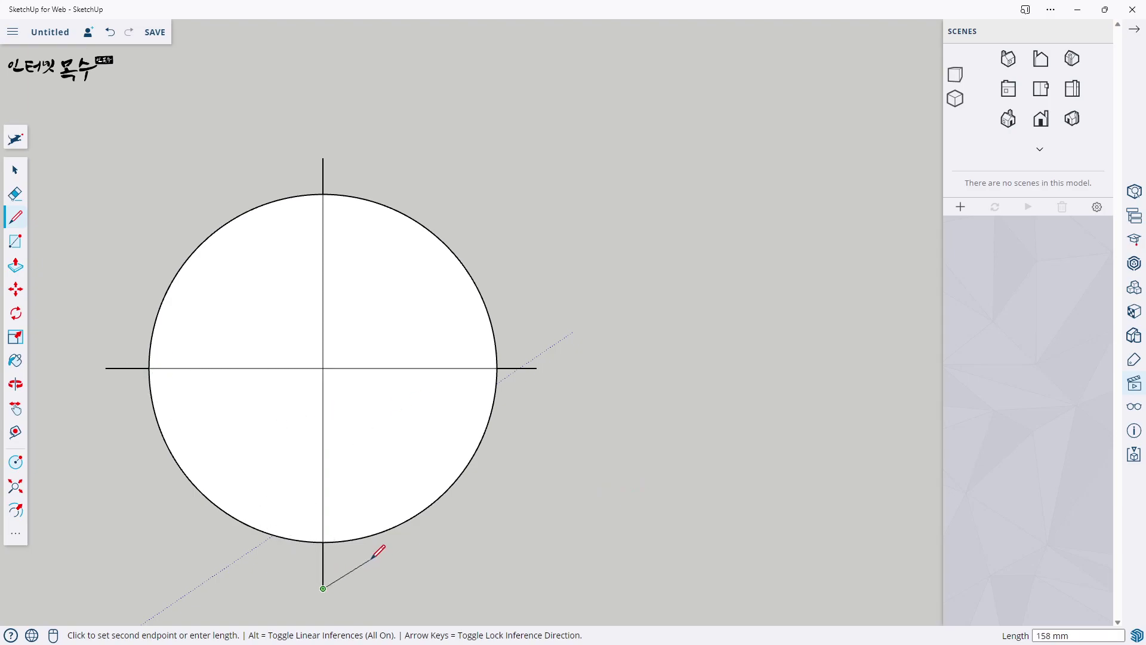
pyautogui.press('Escape')
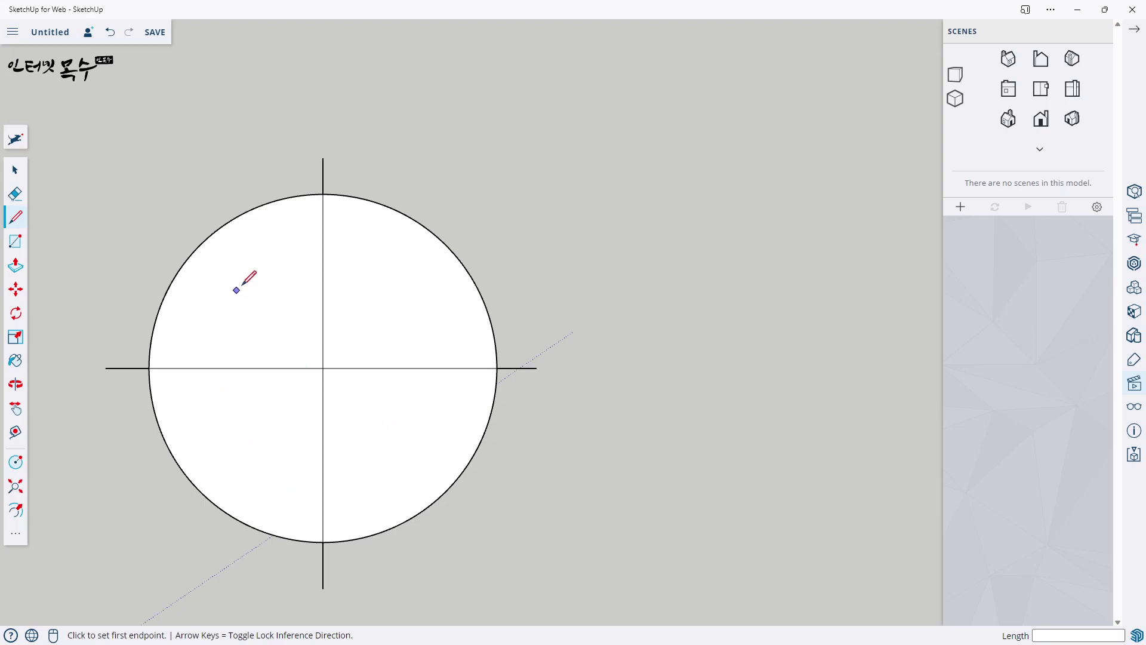
# Draw horizontal lines through the upper and lower radius midpoints, extending past the circle
pyautogui.click(323, 280)
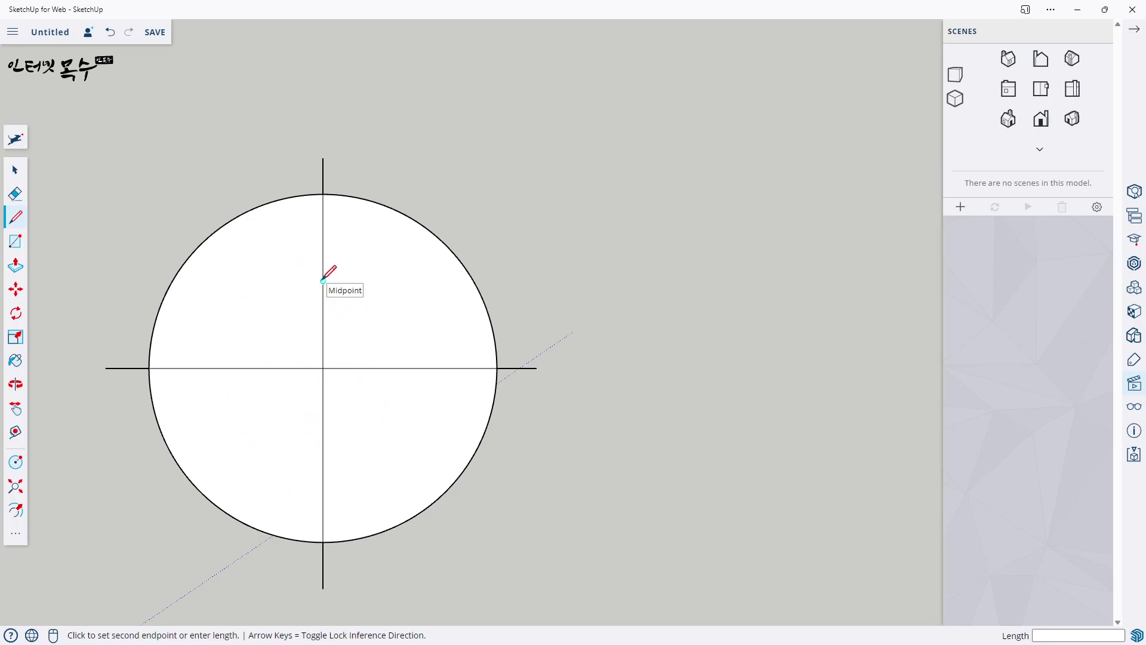
pyautogui.click(540, 280)
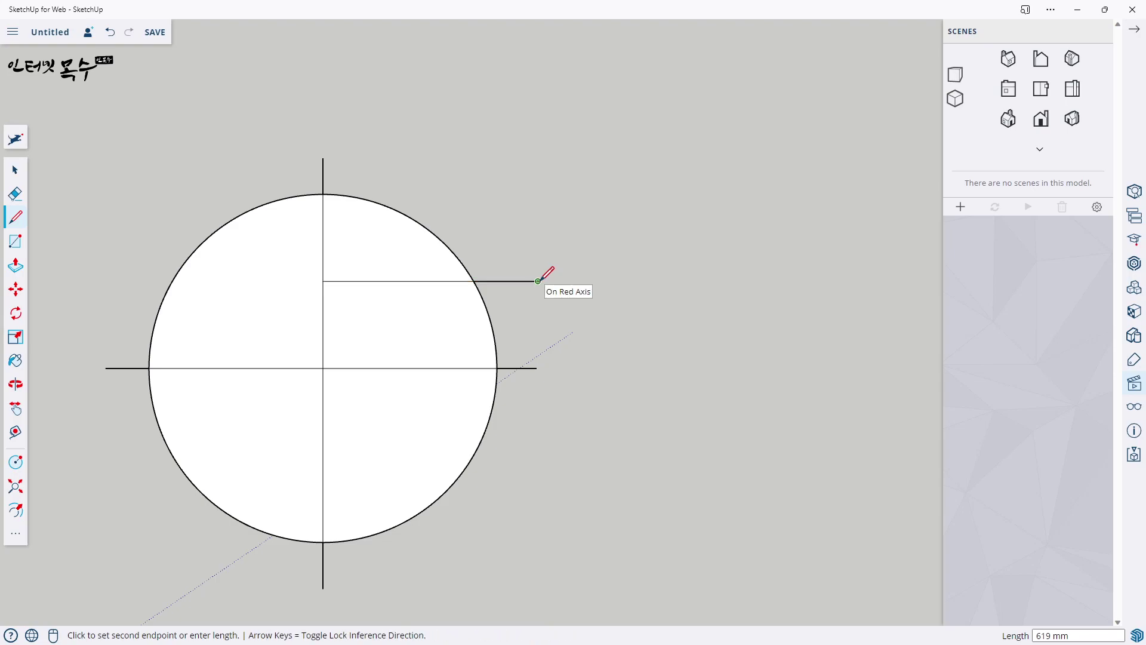
pyautogui.press('Escape')
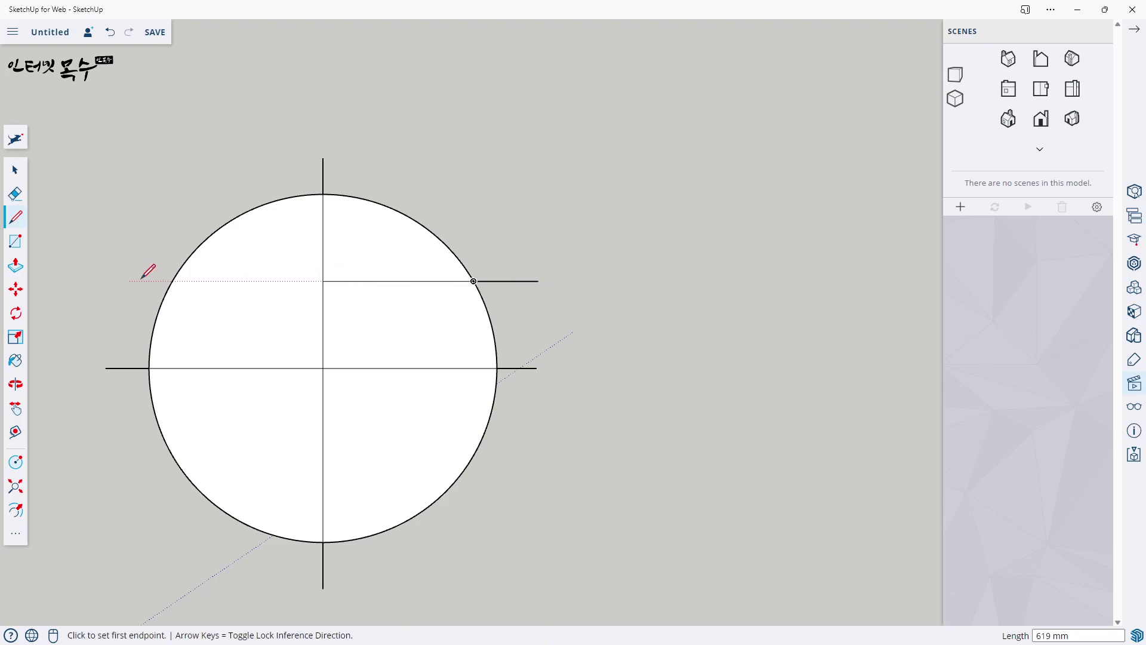
pyautogui.click(323, 281)
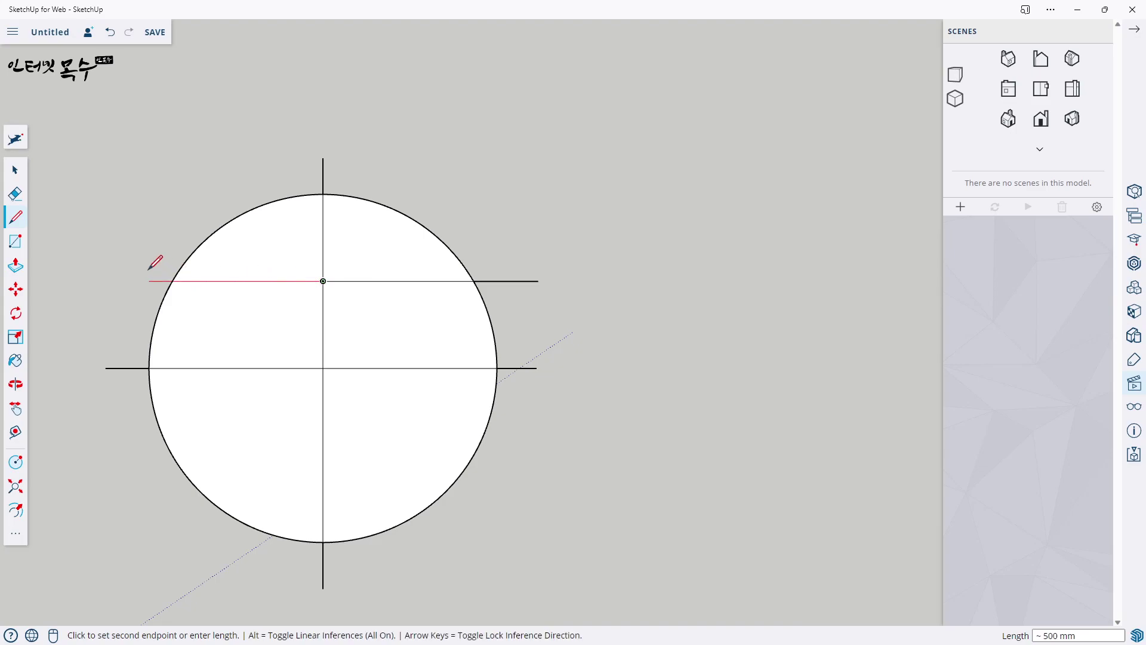
pyautogui.click(97, 280)
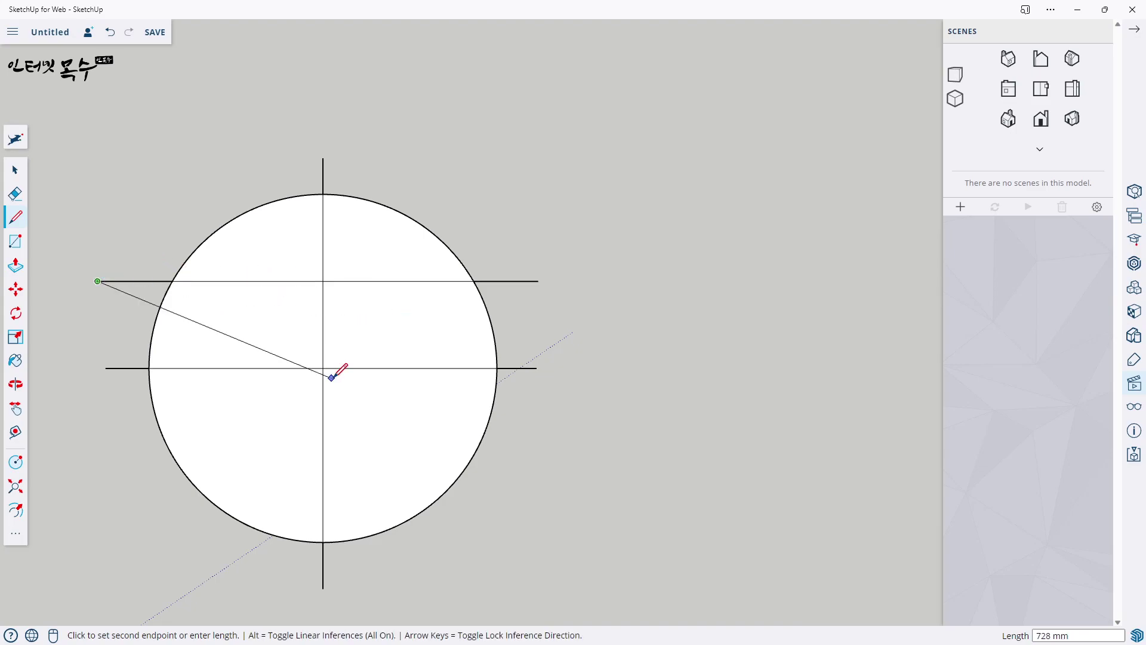
pyautogui.press('Escape')
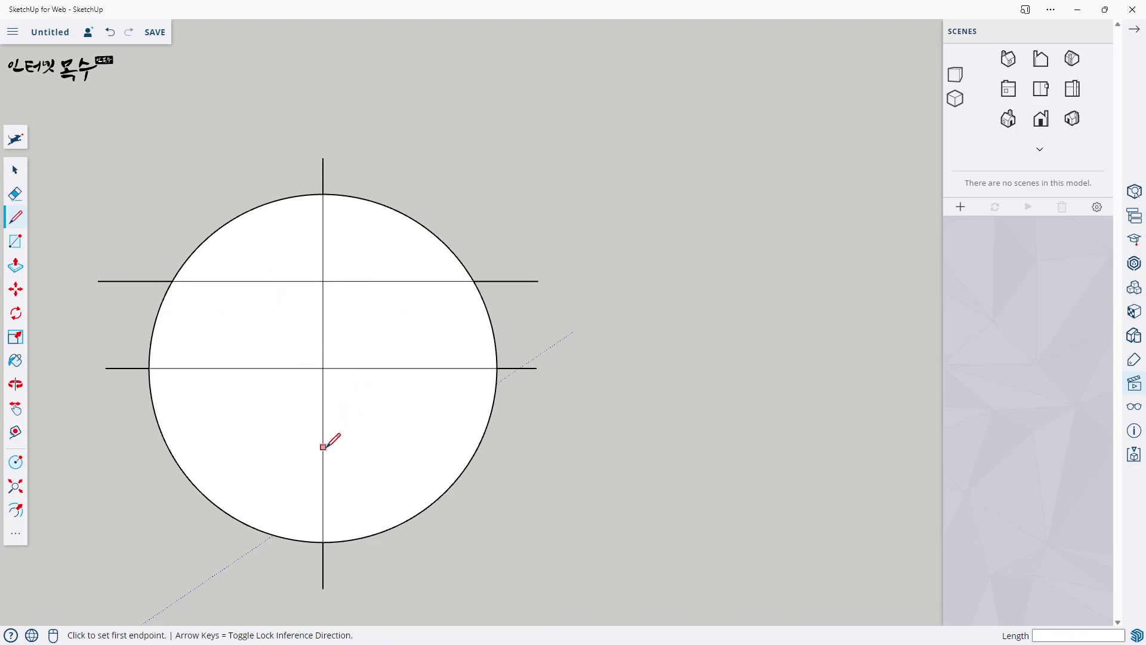
pyautogui.click(323, 454)
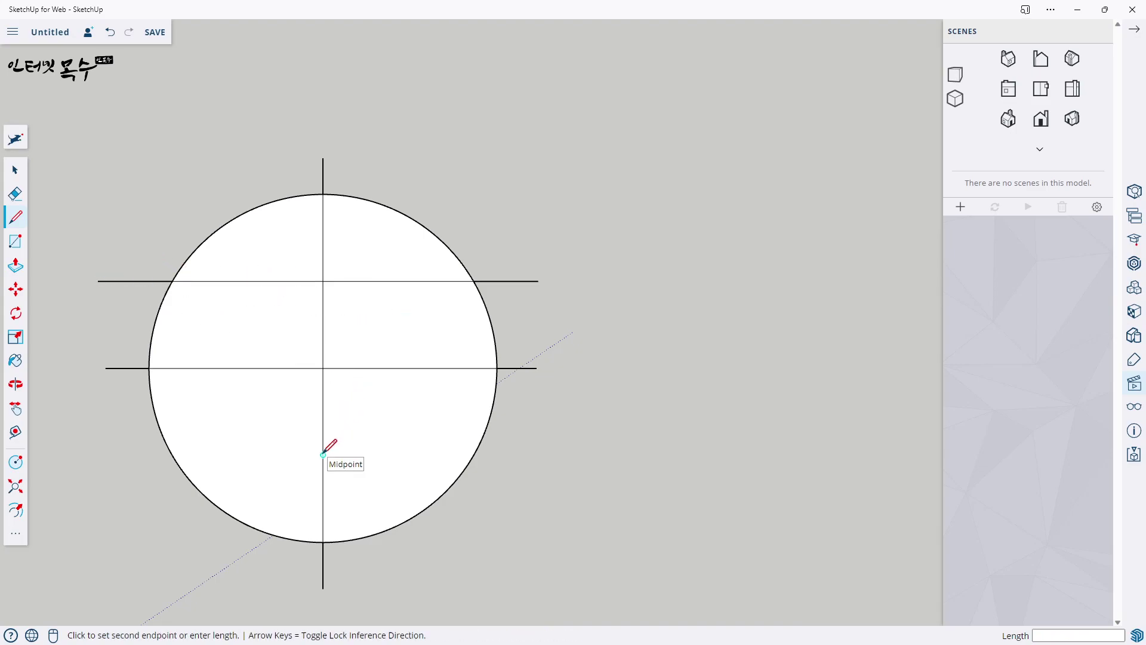
pyautogui.click(538, 455)
pyautogui.click(323, 455)
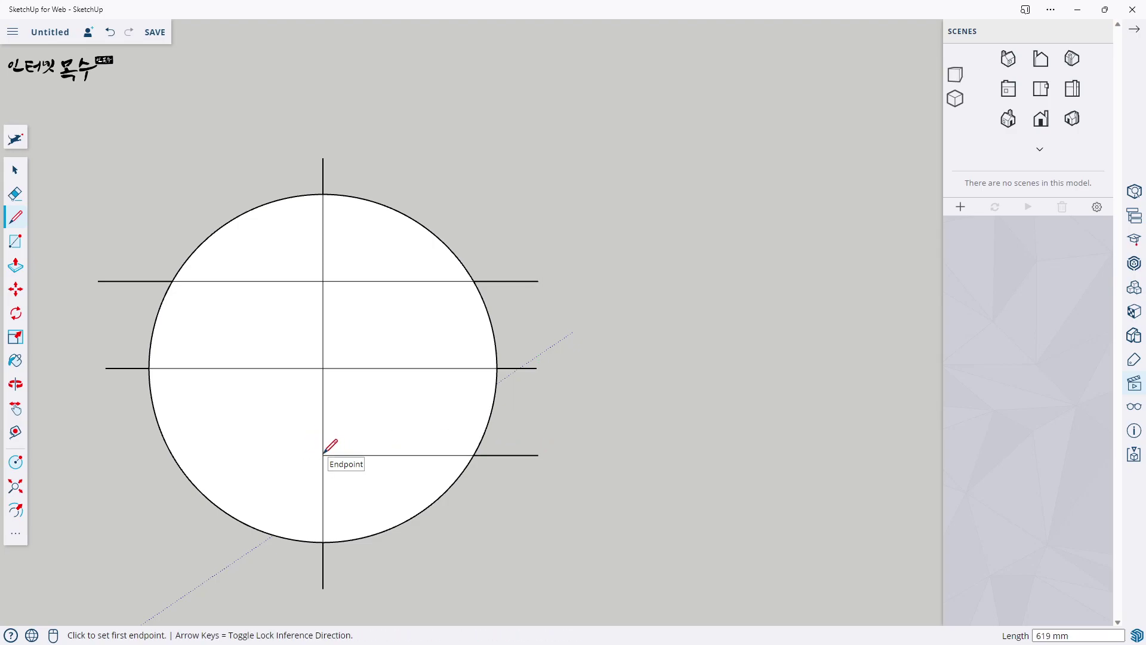
pyautogui.click(323, 454)
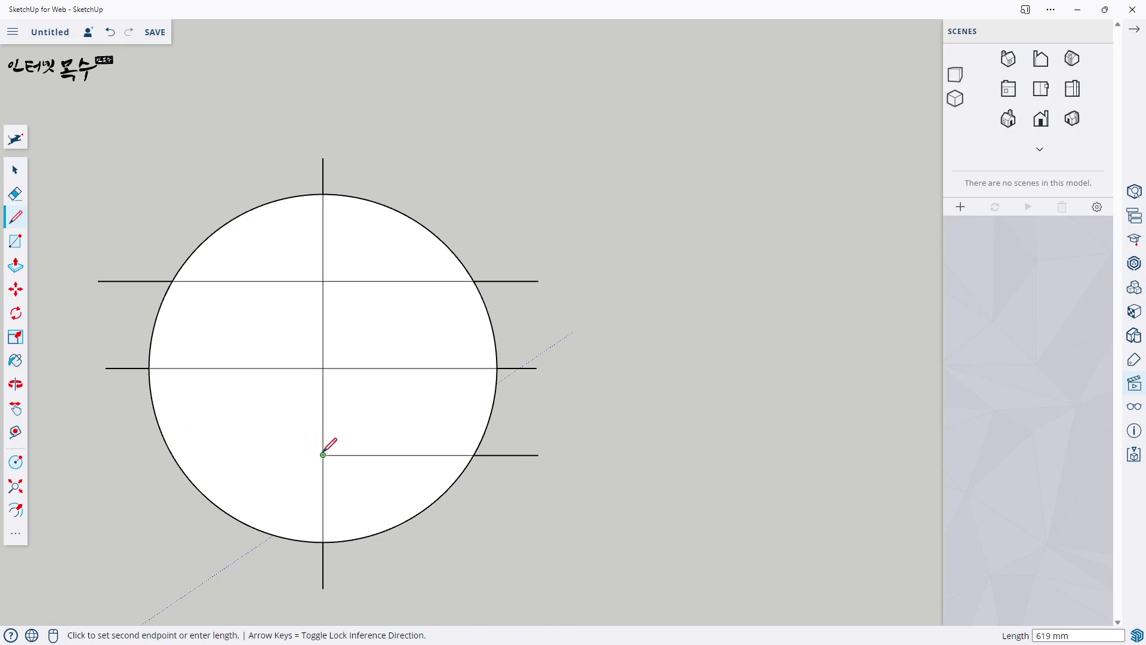
pyautogui.click(102, 456)
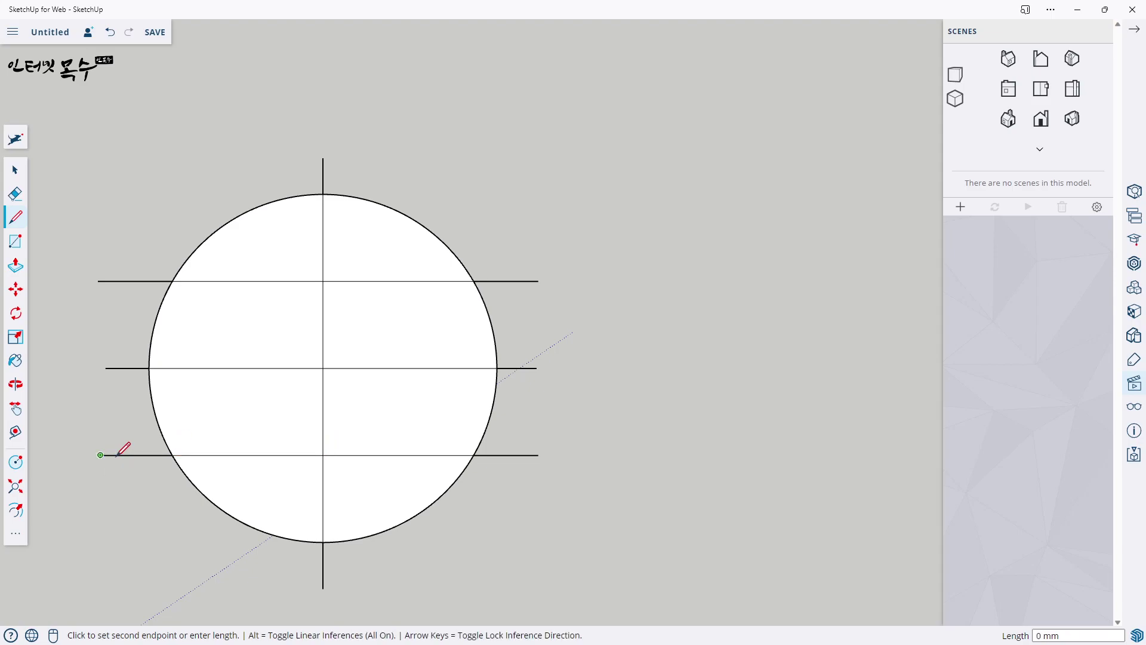
pyautogui.press('Escape')
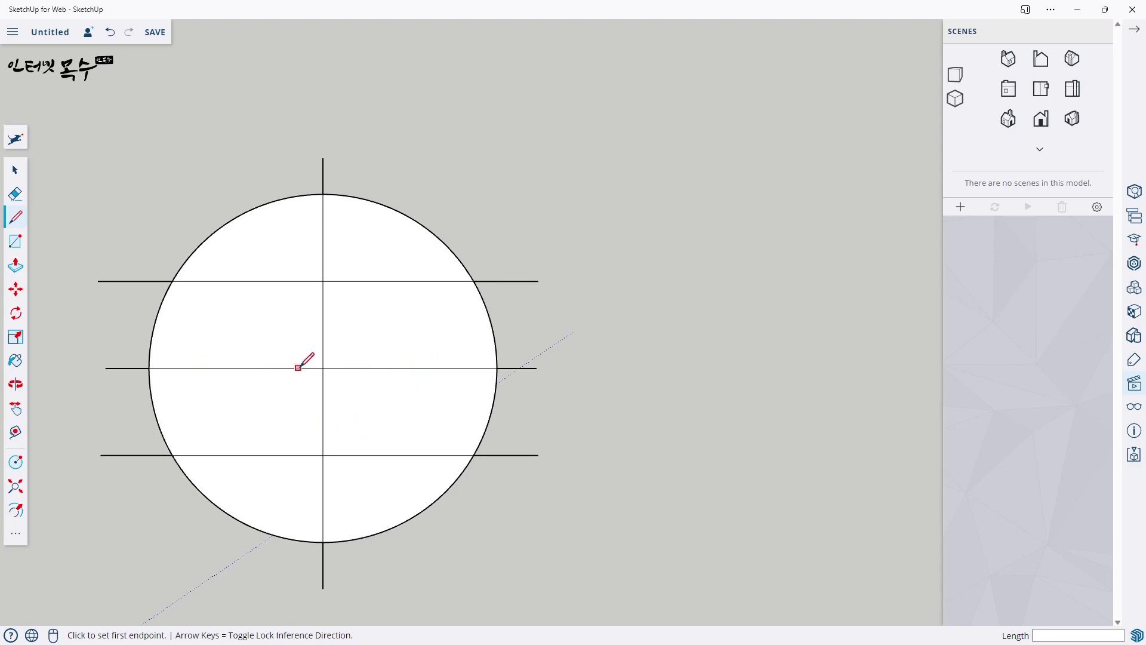
# Draw vertical lines through the left and right radius midpoints, extending past the circle
pyautogui.click(235, 367)
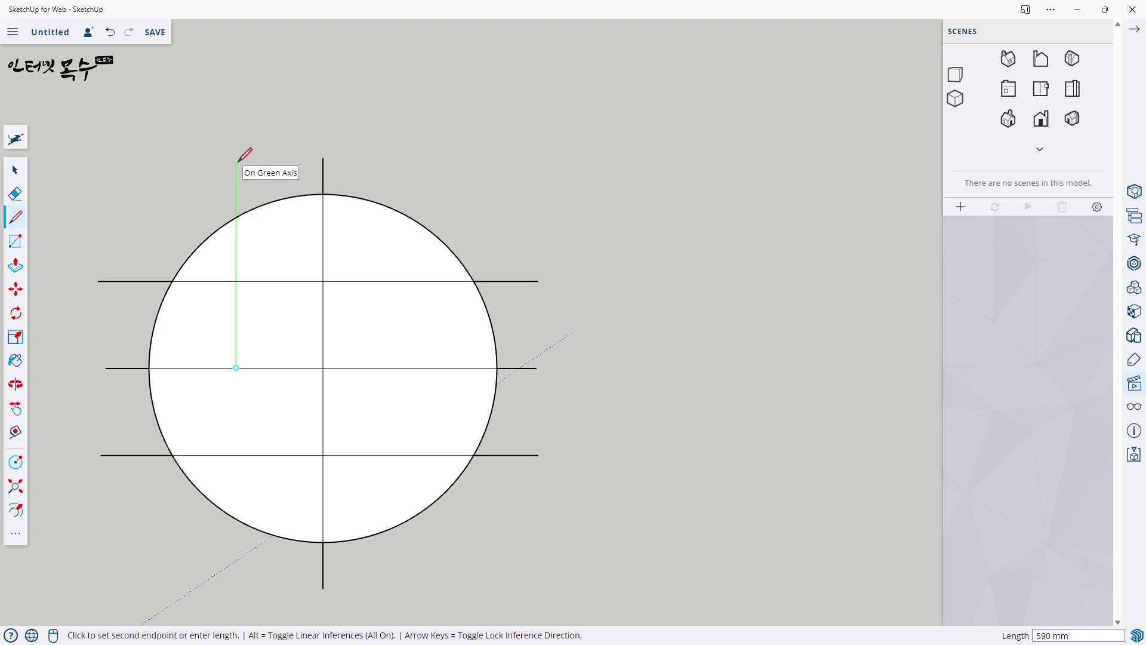
pyautogui.click(237, 162)
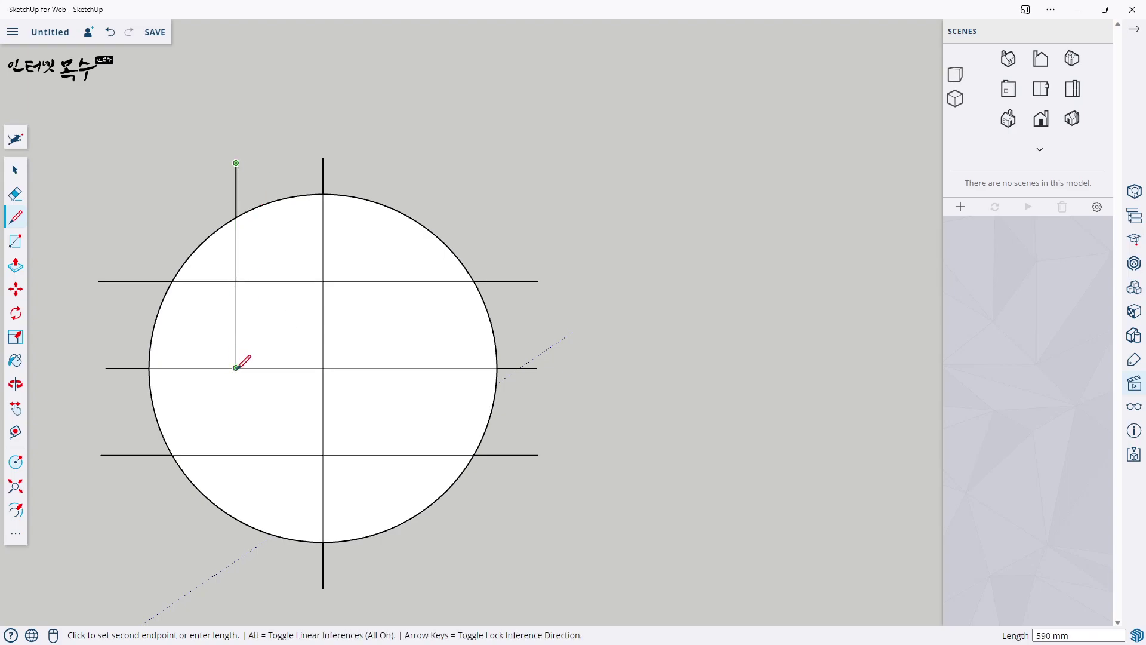
pyautogui.press('Escape')
pyautogui.click(236, 367)
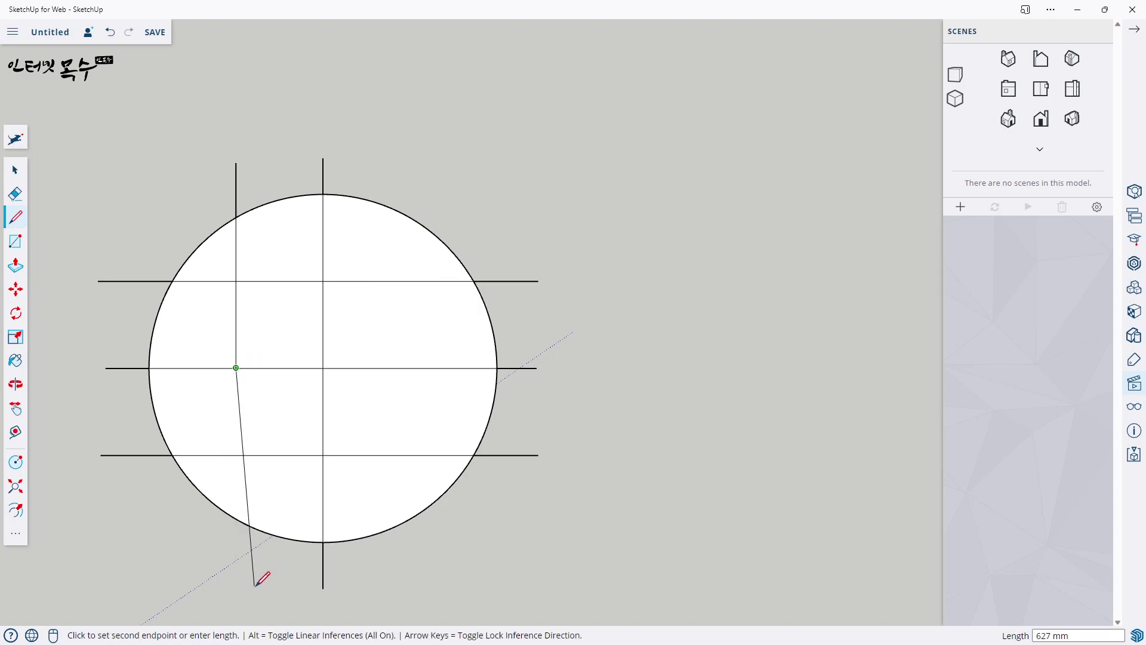
pyautogui.click(236, 585)
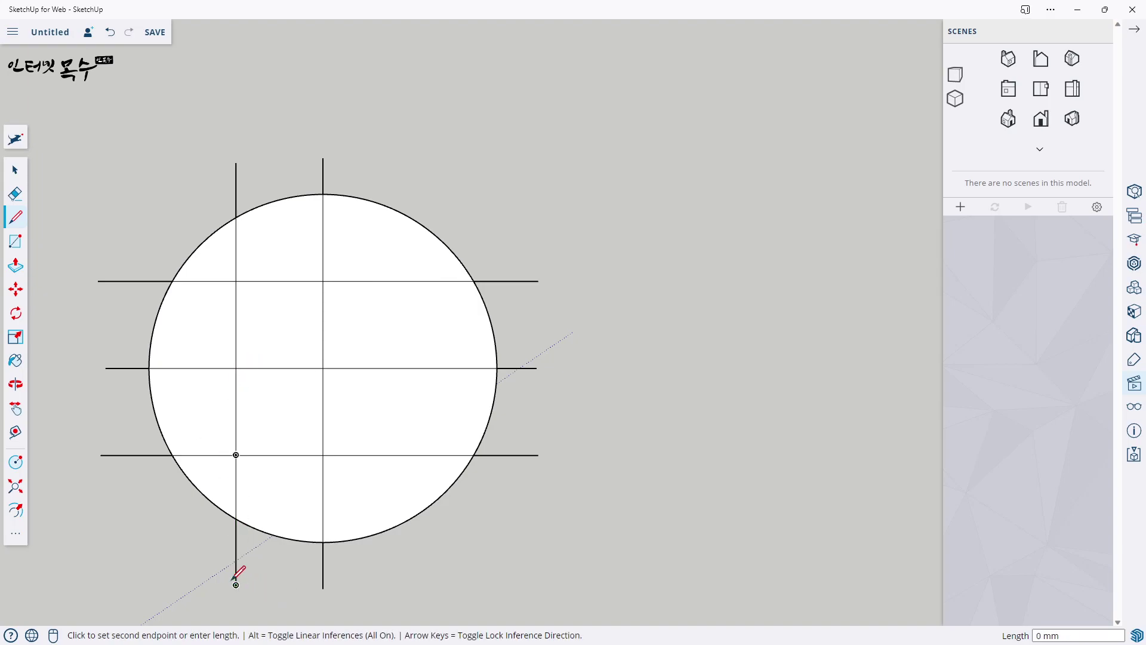
pyautogui.press('Escape')
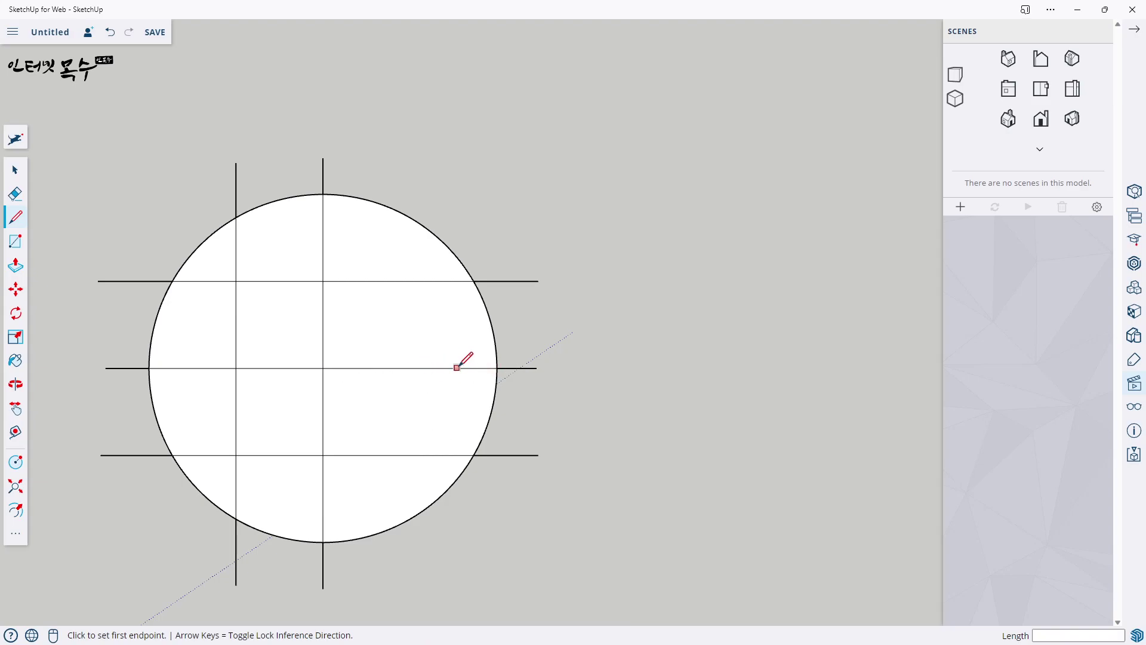
pyautogui.click(410, 368)
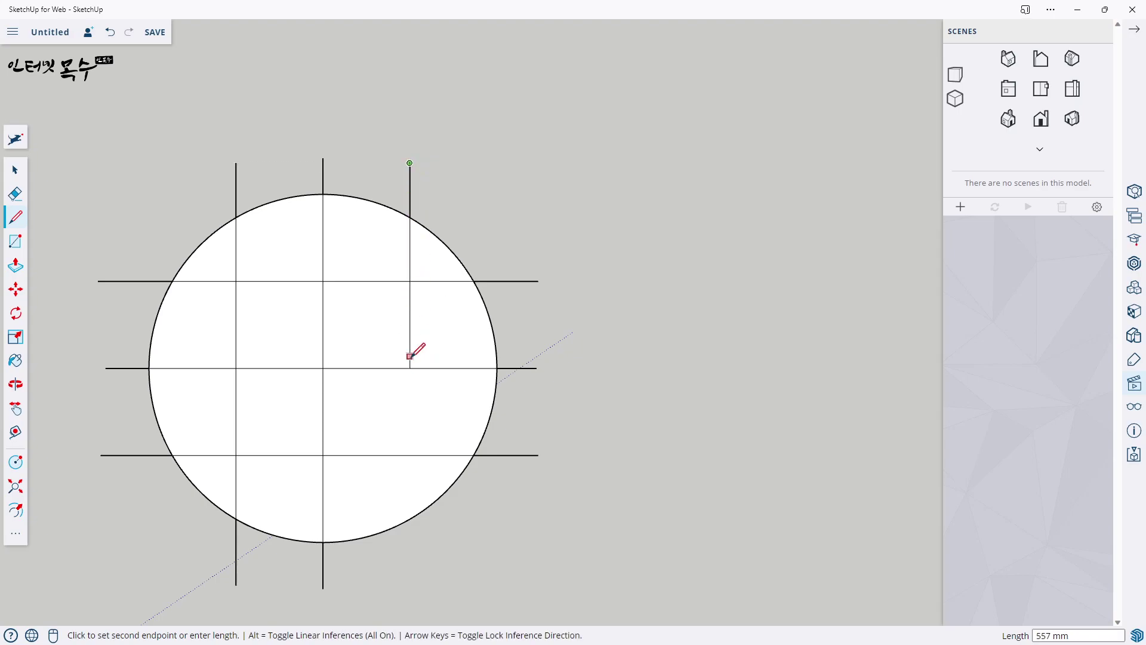
pyautogui.click(409, 367)
pyautogui.click(409, 367)
pyautogui.click(409, 585)
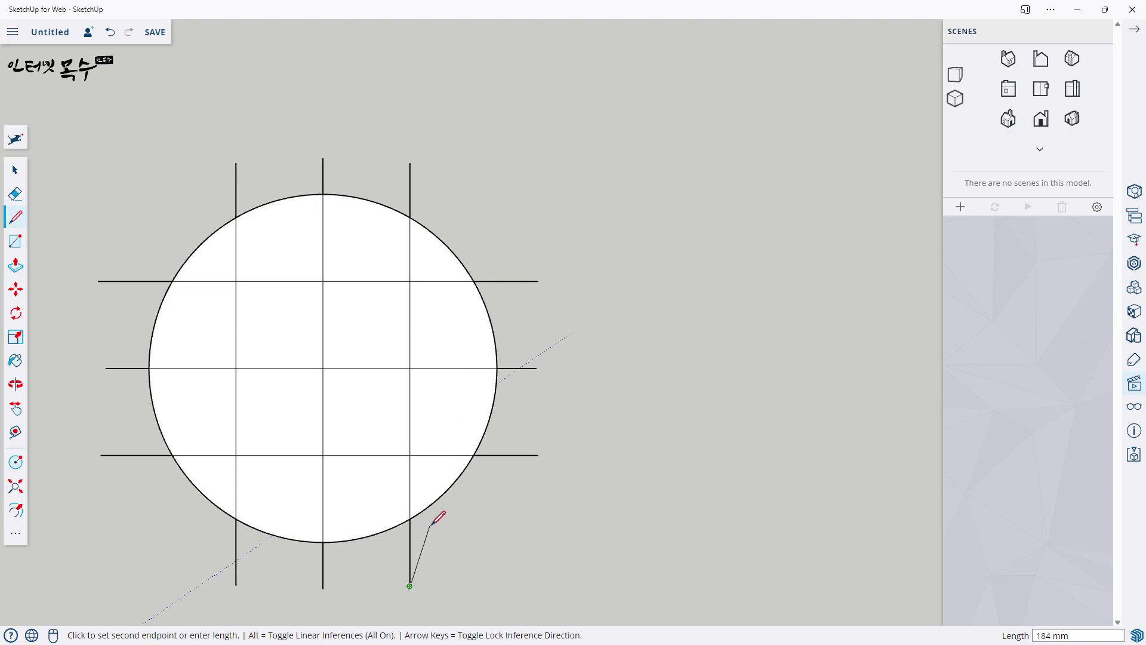
pyautogui.press('space')
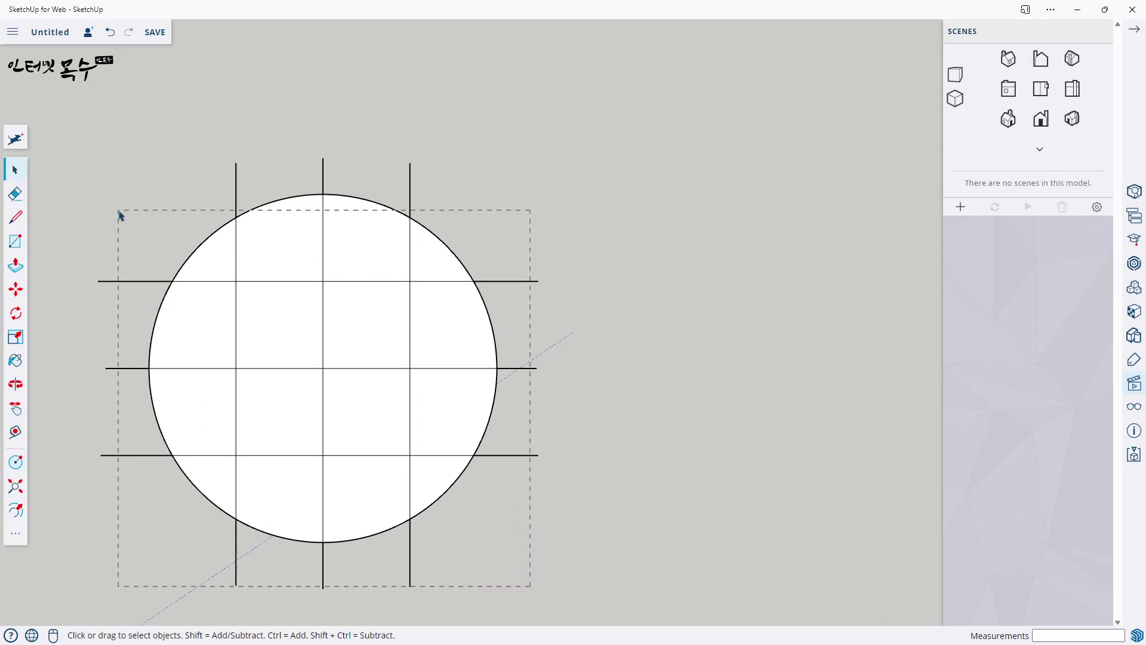
# Window-select the circle with all its grid lines and make them one group
pyautogui.moveTo(112, 203); pyautogui.dragTo(86, 143)
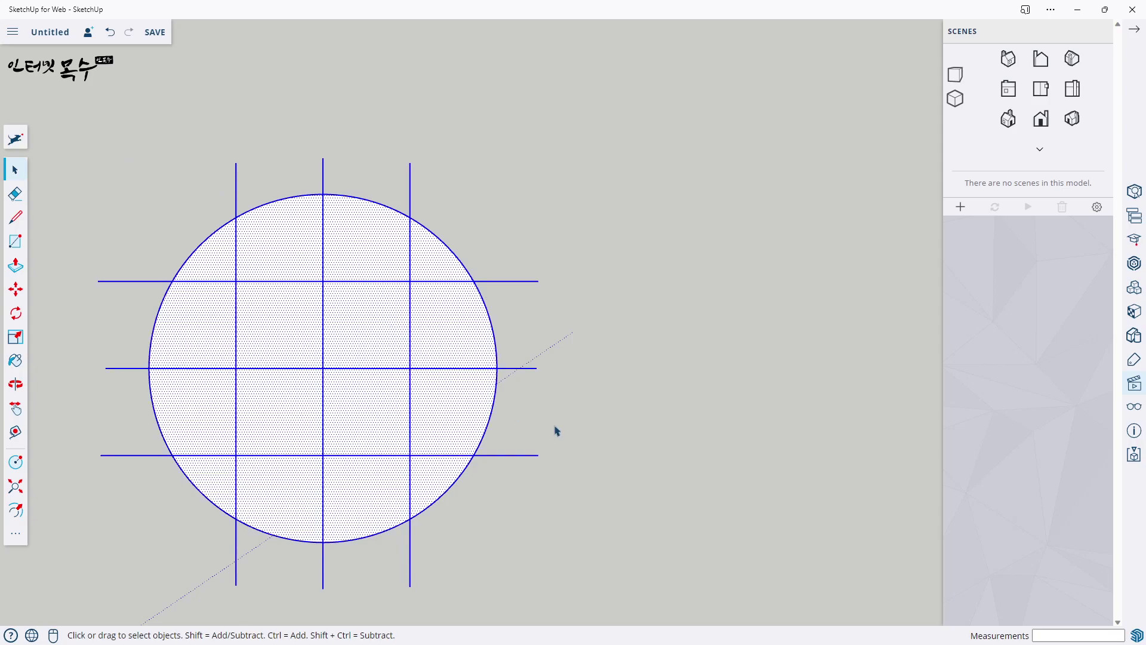
pyautogui.rightClick(371, 323)
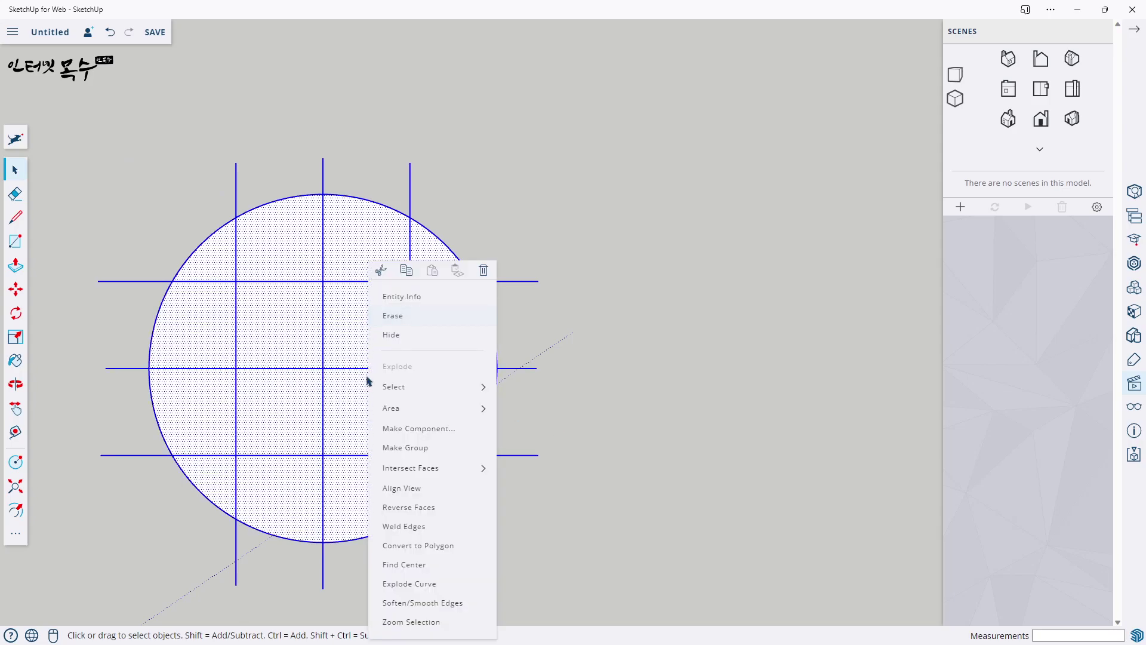
pyautogui.click(410, 448)
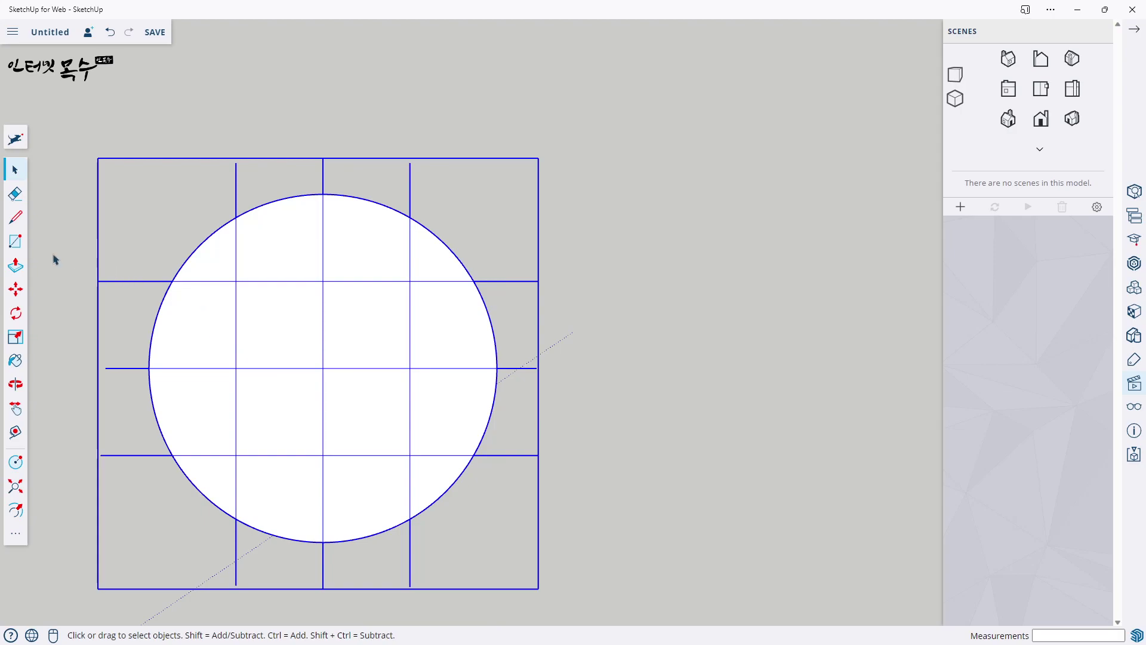
pyautogui.click(17, 221)
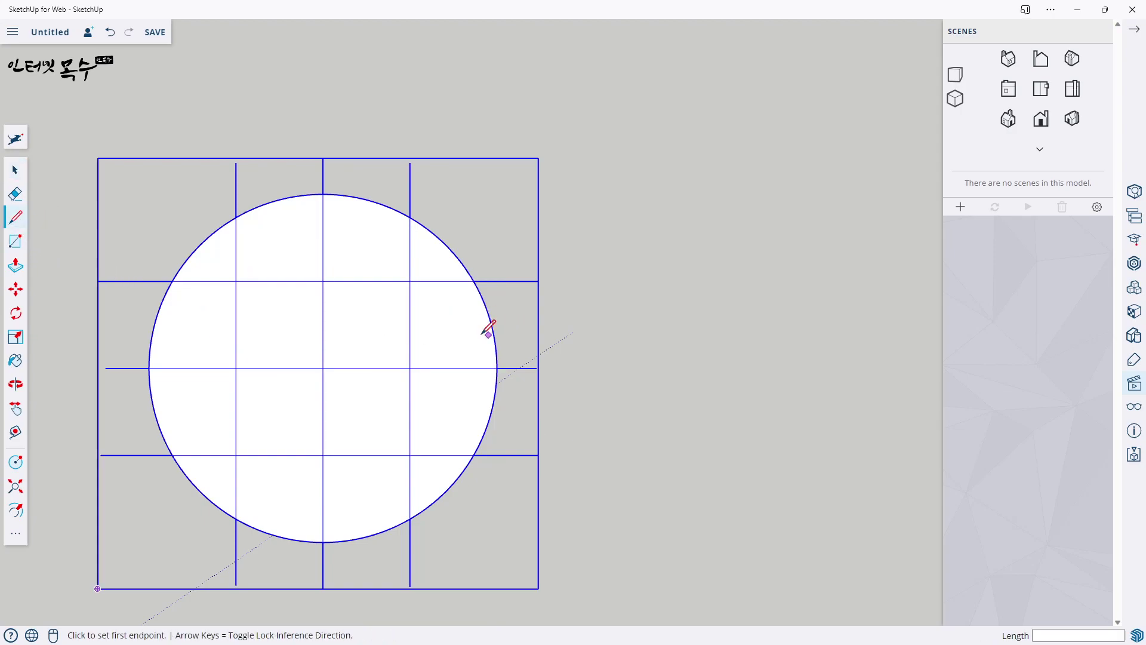
# Start the hexagon at the circle's top and draw edges around the right side to the bottom
pyautogui.scroll(3, 314, 192)
pyautogui.scroll(3, 321, 206)
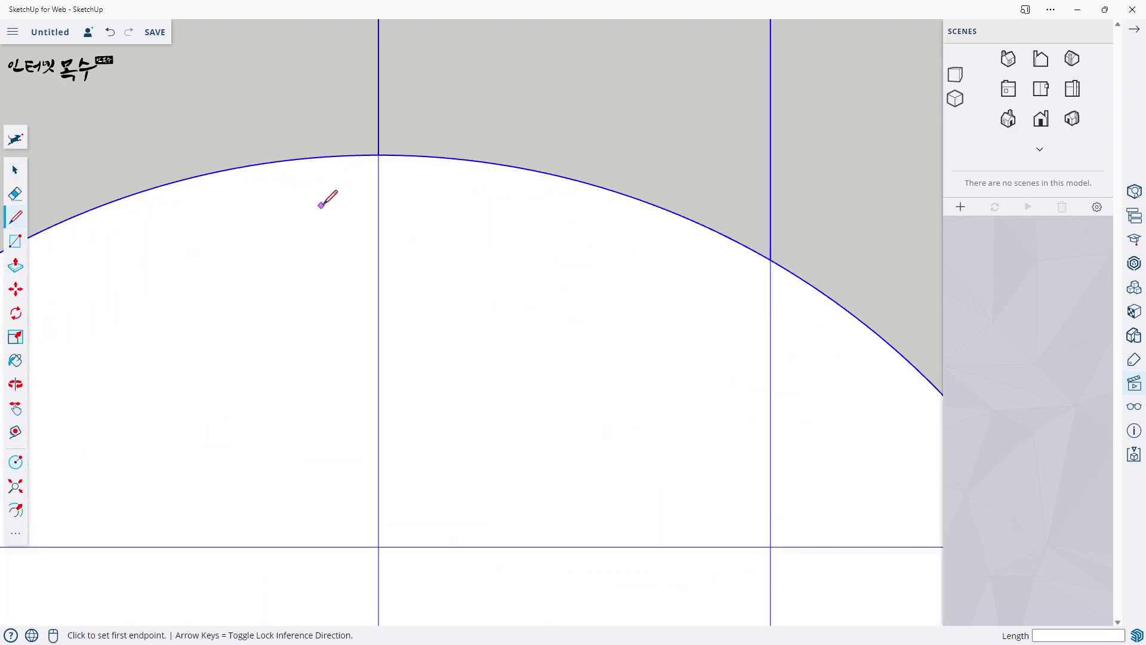
pyautogui.click(380, 155)
pyautogui.scroll(-3, 527, 269)
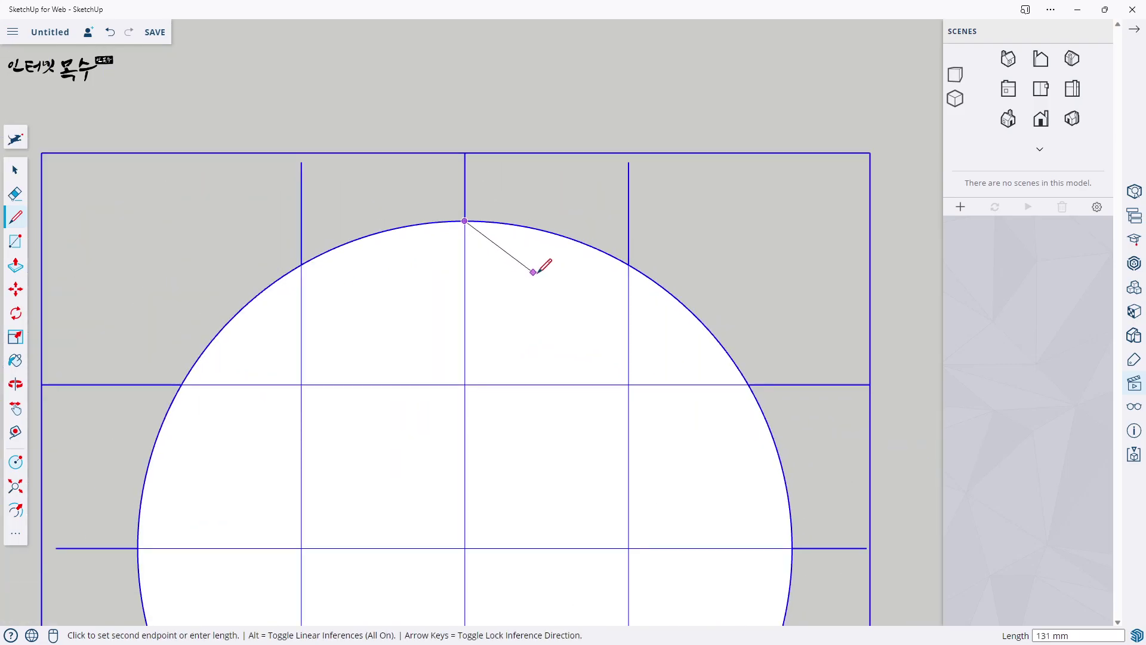
pyautogui.scroll(3, 748, 383)
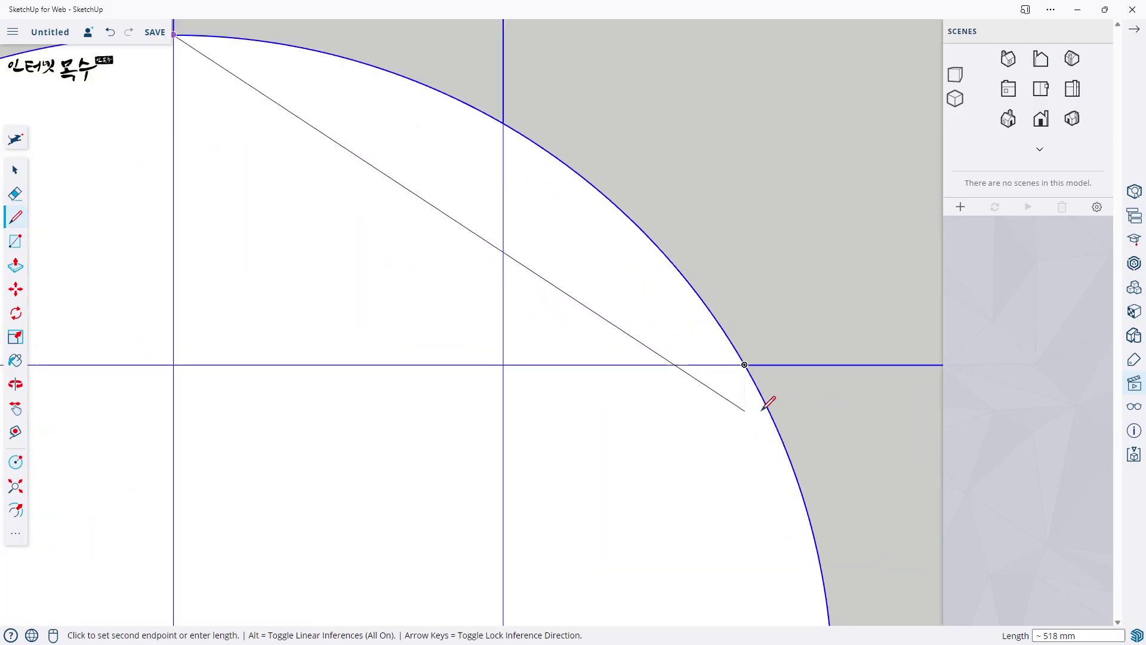
pyautogui.scroll(2, 762, 402)
pyautogui.scroll(-3, 735, 358)
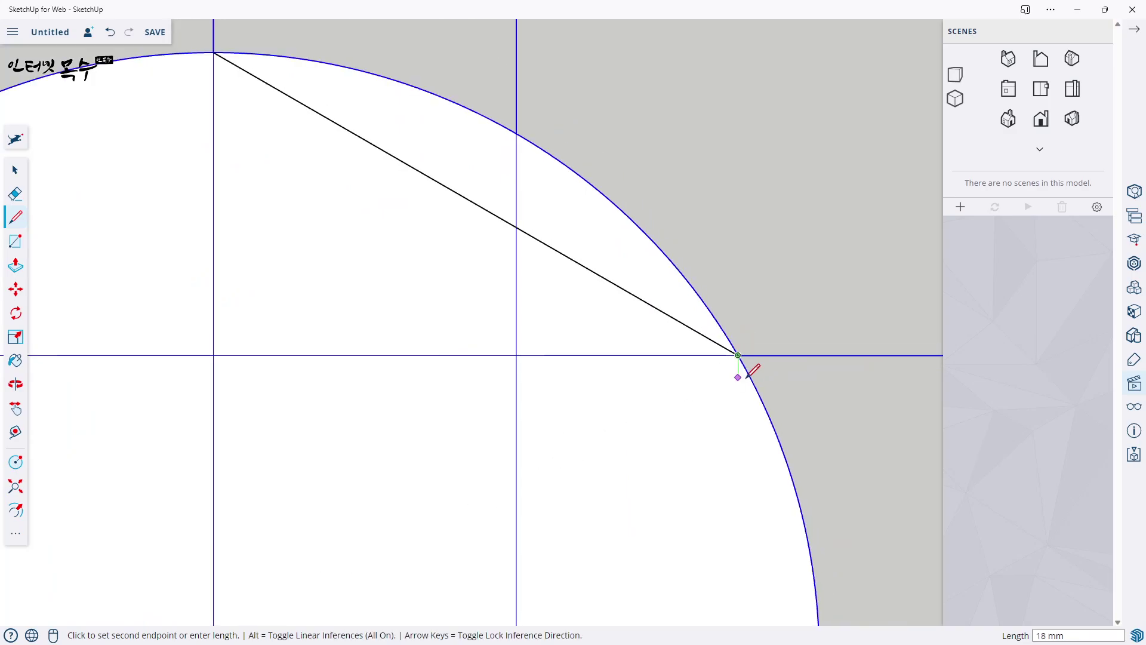
pyautogui.scroll(-3, 746, 394)
pyautogui.scroll(-1, 750, 436)
pyautogui.keyDown('shift'); pyautogui.moveTo(750, 455); pyautogui.dragTo(695, 272, button='middle'); pyautogui.keyUp('shift')
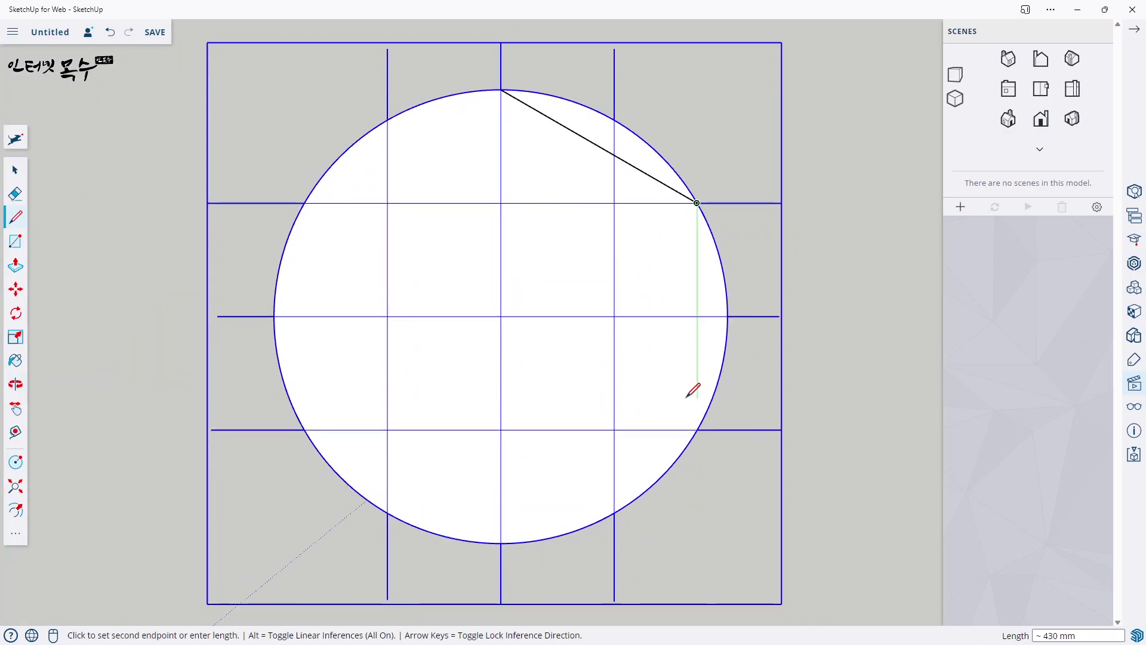
pyautogui.scroll(1, 689, 385)
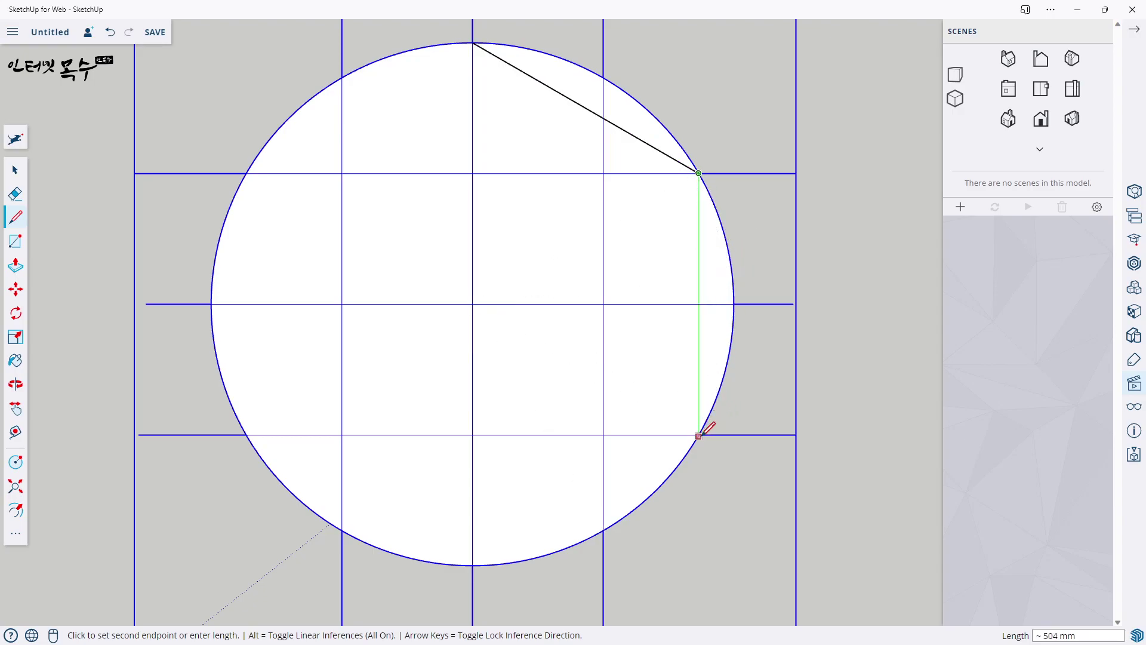
pyautogui.scroll(3, 699, 435)
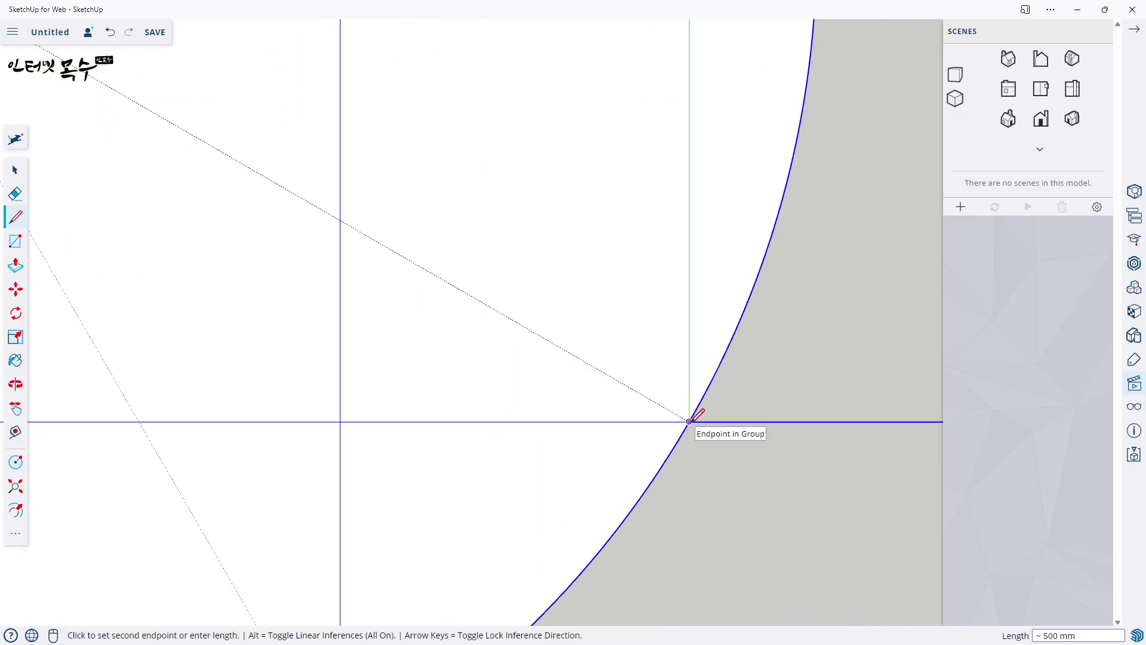
pyautogui.click(690, 422)
pyautogui.scroll(-1, 689, 422)
pyautogui.scroll(-2, 690, 421)
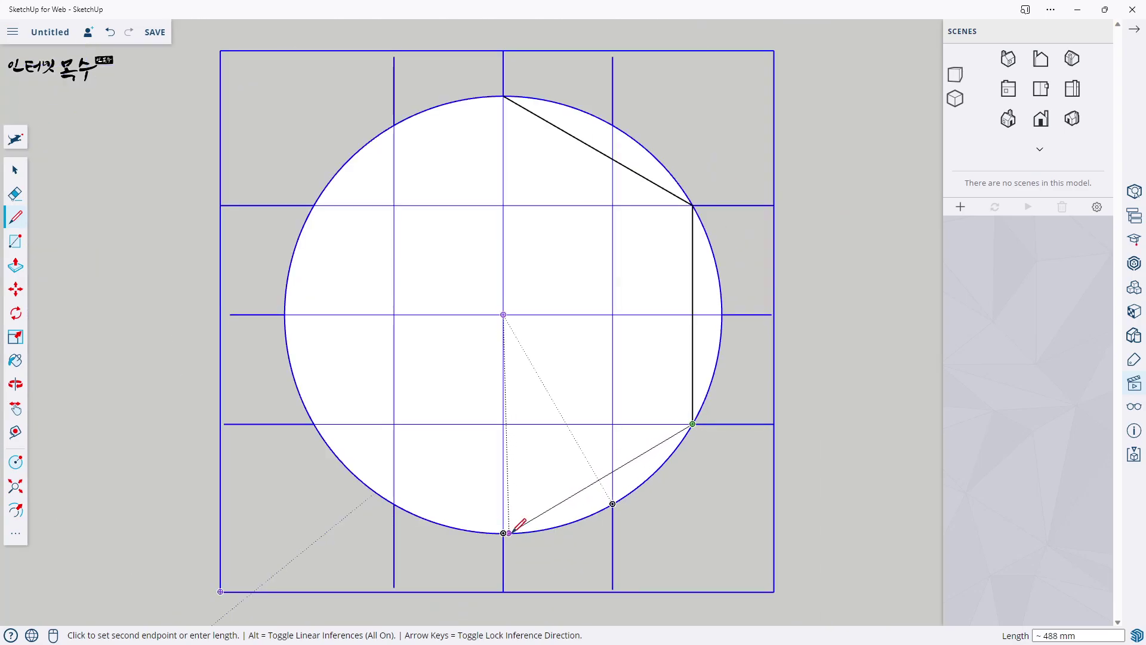
pyautogui.scroll(2, 504, 532)
pyautogui.scroll(2, 505, 532)
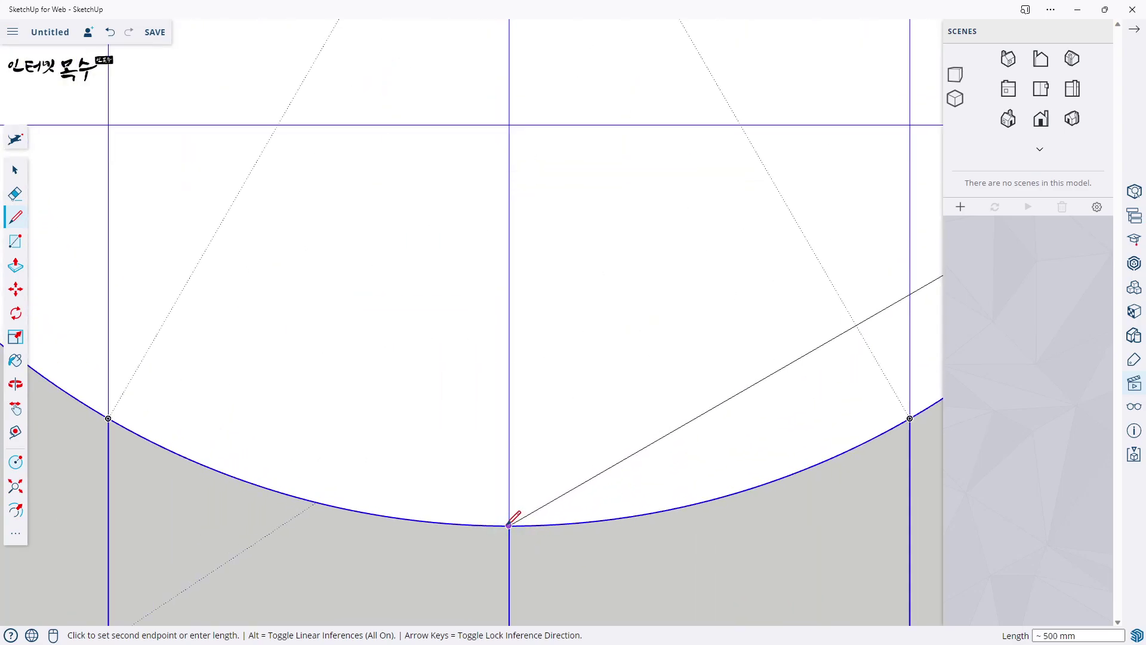
pyautogui.click(509, 524)
# Finish the hexagon through the left-side intersection points, closing it at the top
pyautogui.scroll(-3, 513, 519)
pyautogui.scroll(3, 280, 345)
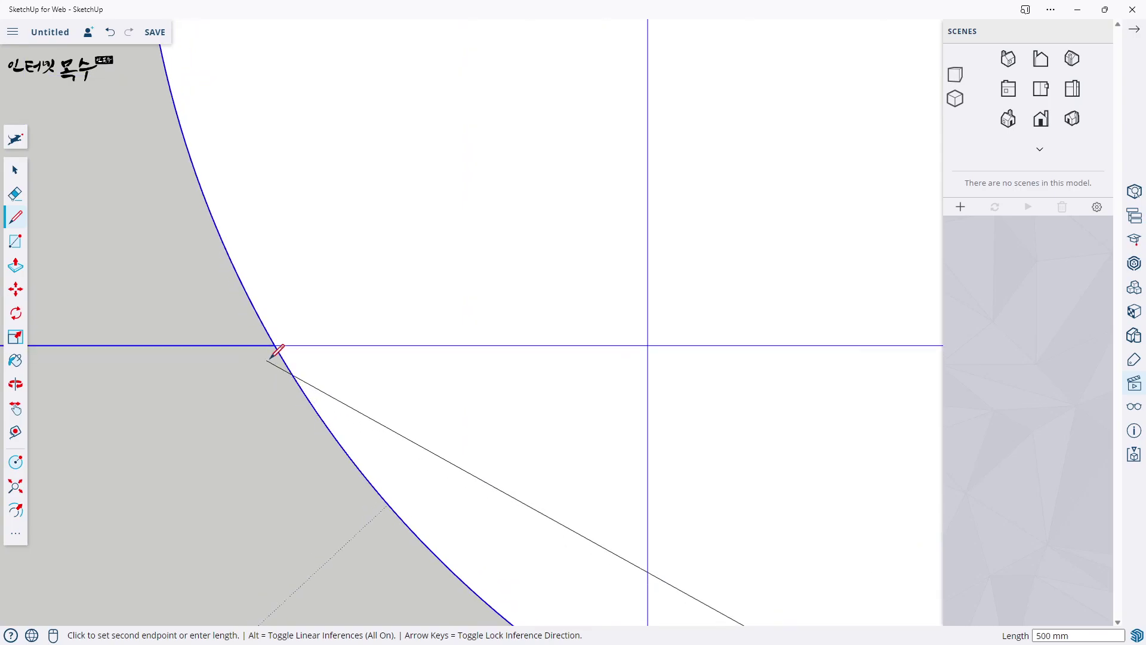
pyautogui.click(283, 344)
pyautogui.scroll(-2, 299, 340)
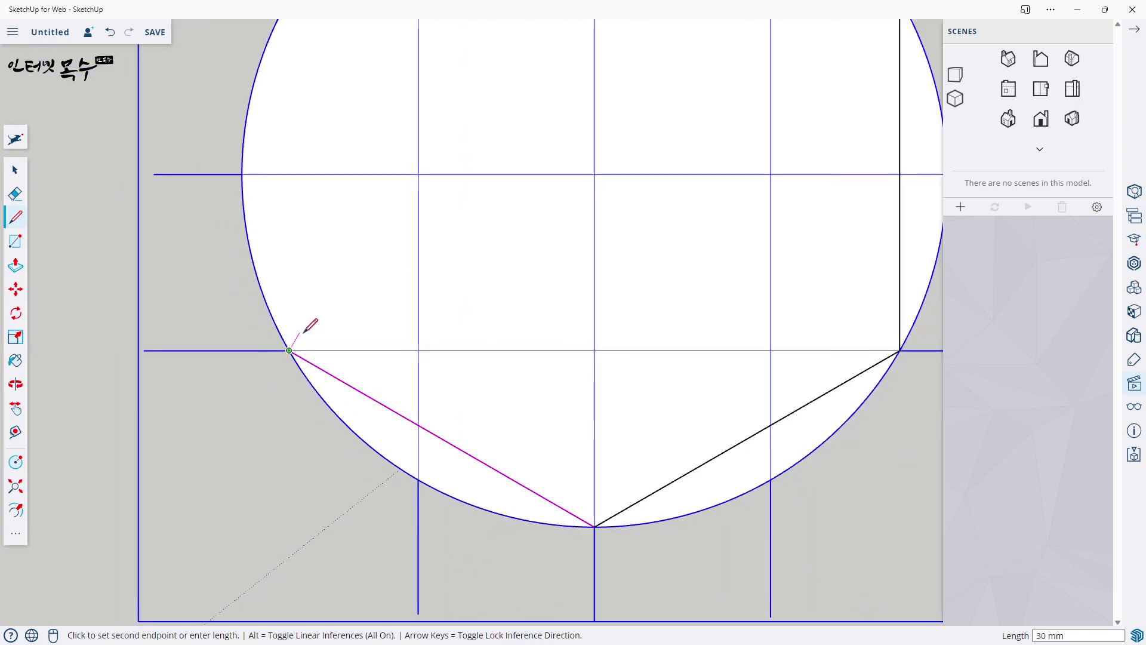
pyautogui.scroll(-2, 310, 322)
pyautogui.scroll(3, 304, 250)
pyautogui.scroll(1, 297, 173)
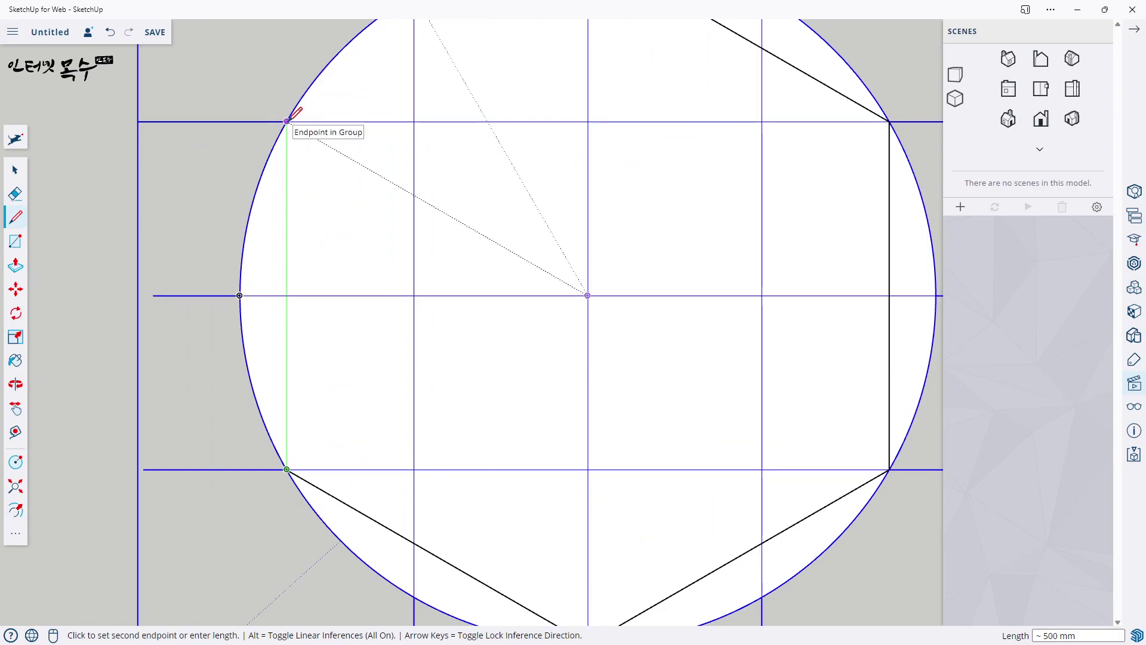
pyautogui.click(286, 121)
pyautogui.scroll(-3, 478, 182)
pyautogui.scroll(1, 435, 256)
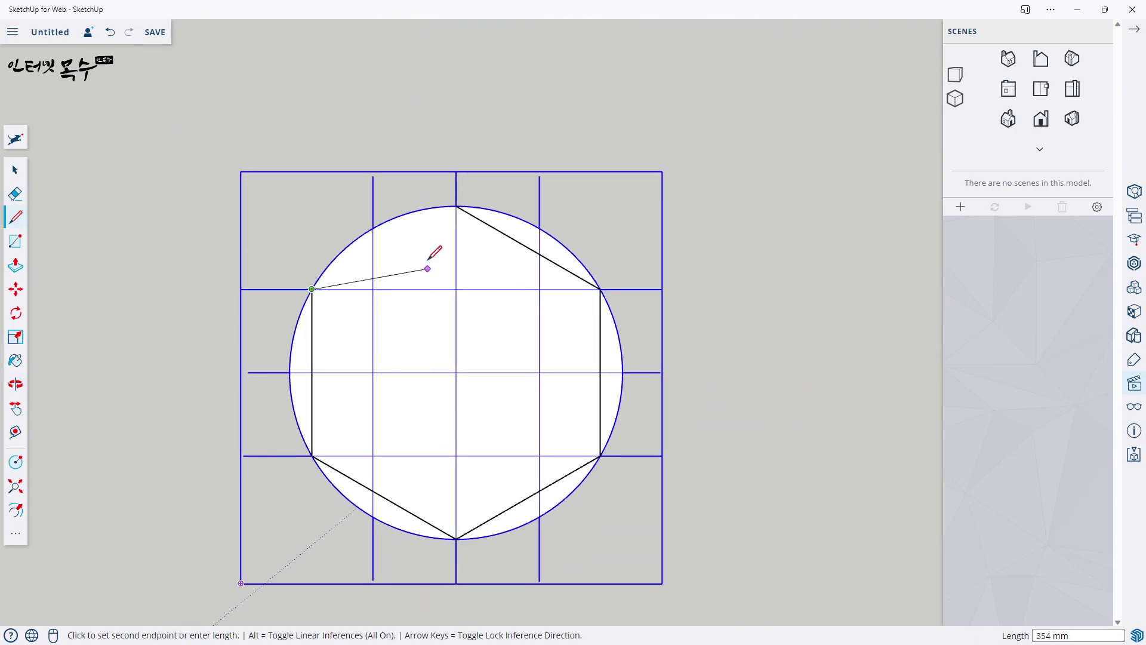
pyautogui.scroll(2, 466, 209)
pyautogui.scroll(2, 467, 203)
pyautogui.scroll(2, 474, 173)
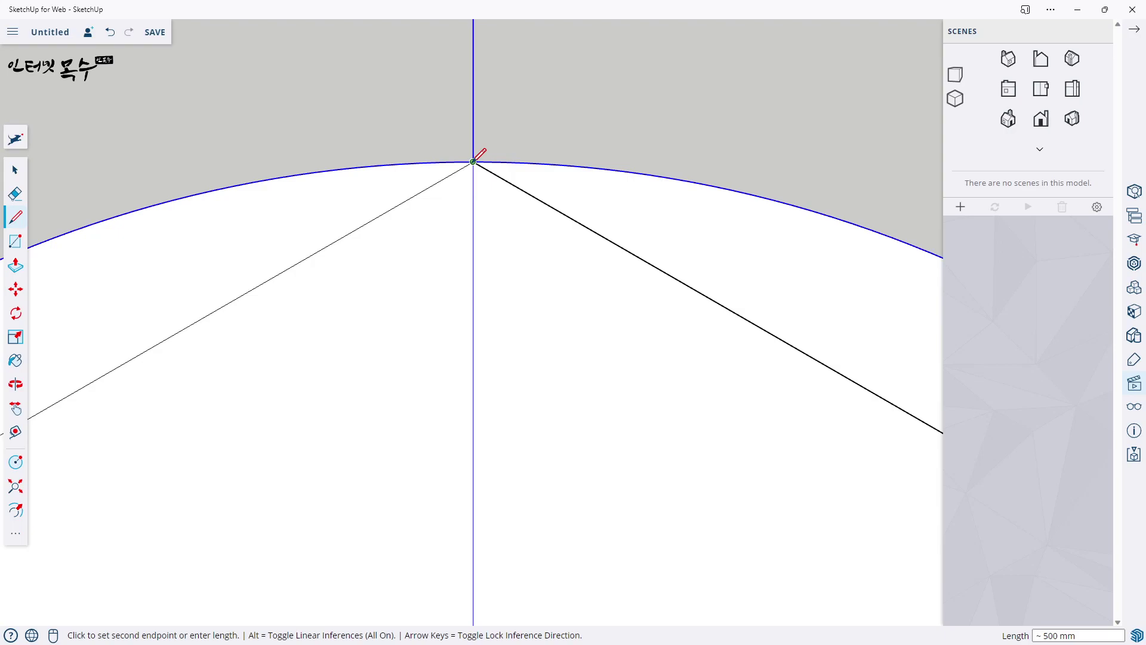
pyautogui.click(473, 161)
pyautogui.scroll(-1, 489, 174)
pyautogui.scroll(-2, 502, 239)
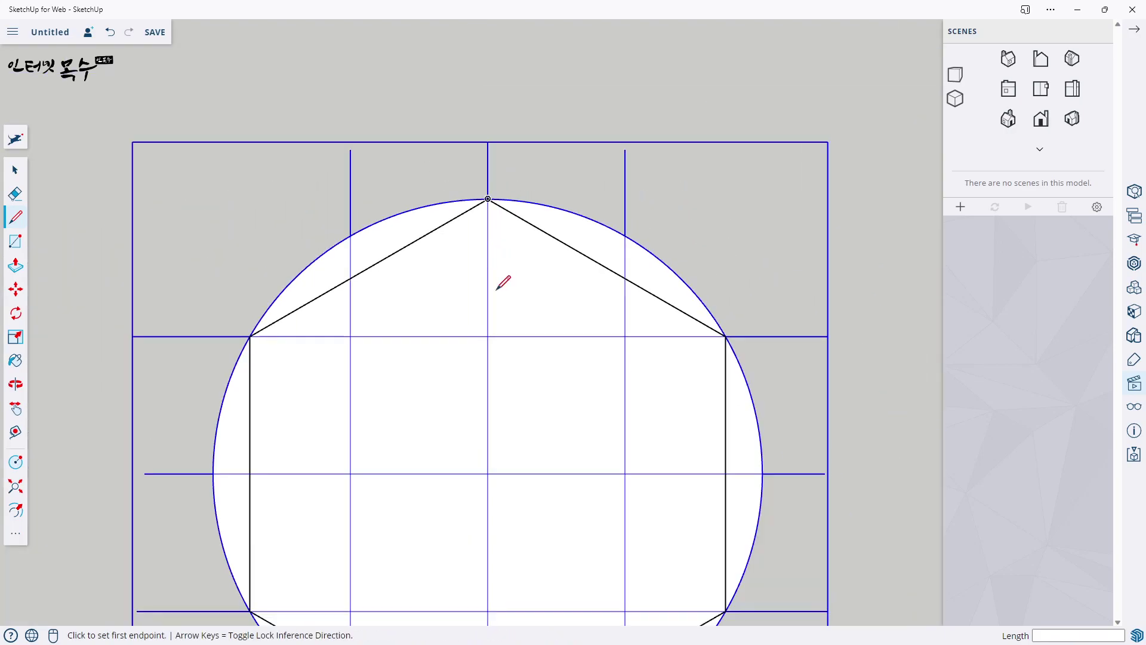
pyautogui.scroll(-1, 519, 358)
pyautogui.keyDown('shift'); pyautogui.moveTo(533, 433); pyautogui.dragTo(510, 334, button='middle'); pyautogui.keyUp('shift')
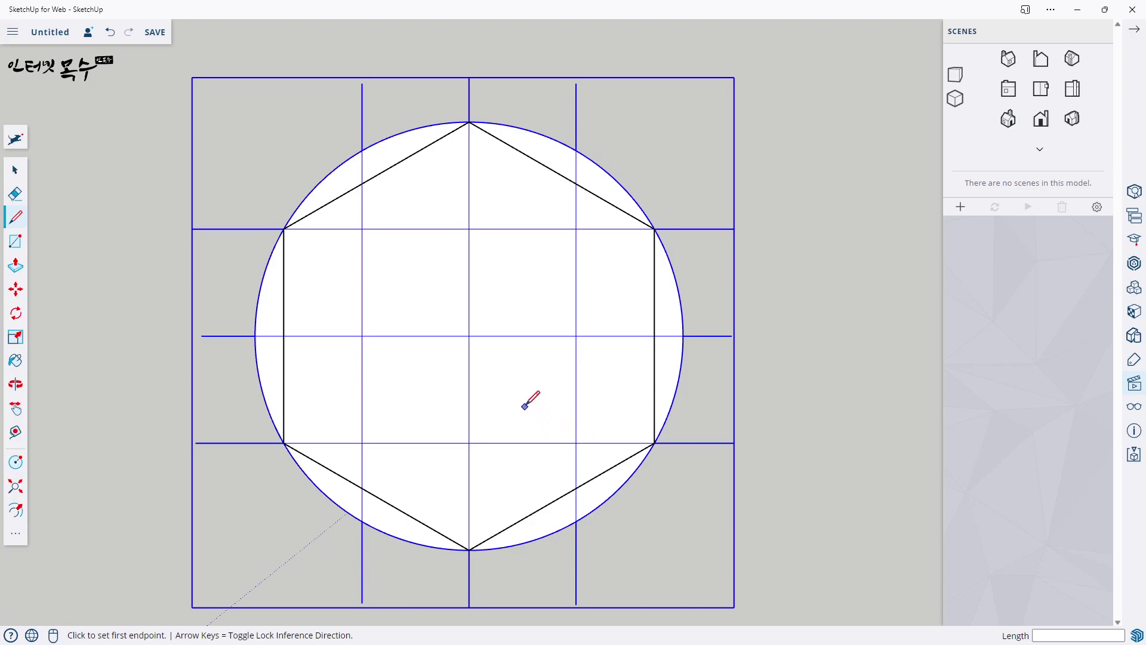
pyautogui.press('space')
# Offset the hexagon's edges 100 inward to leave a hexagonal ring face
pyautogui.doubleClick(509, 381)
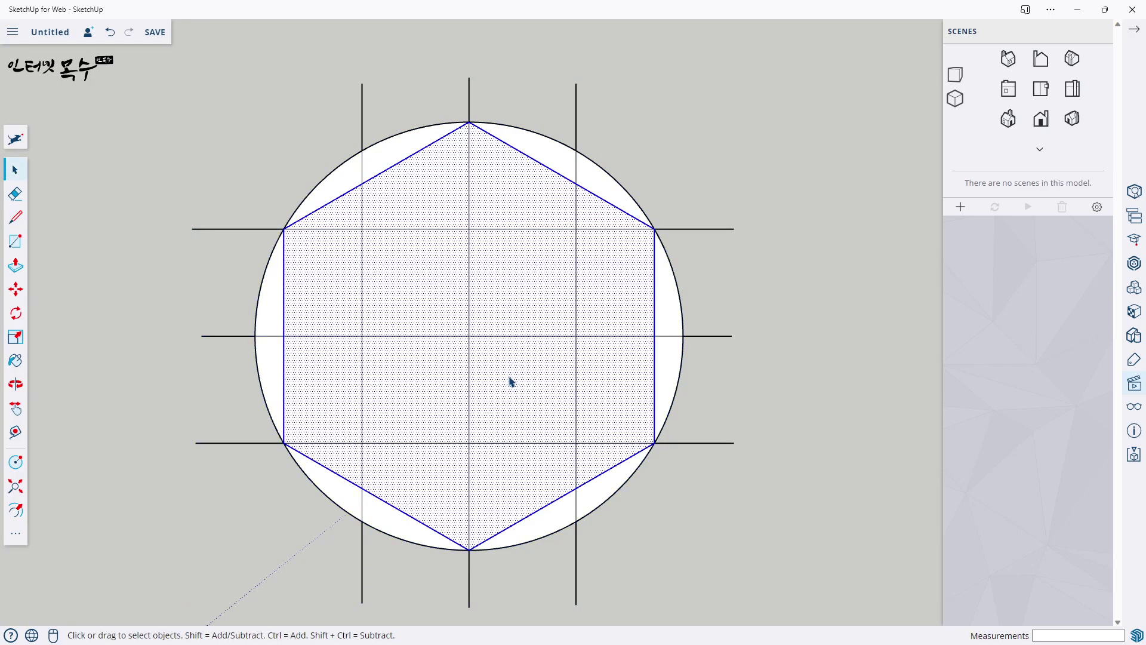
pyautogui.rightClick(503, 283)
pyautogui.press('Escape')
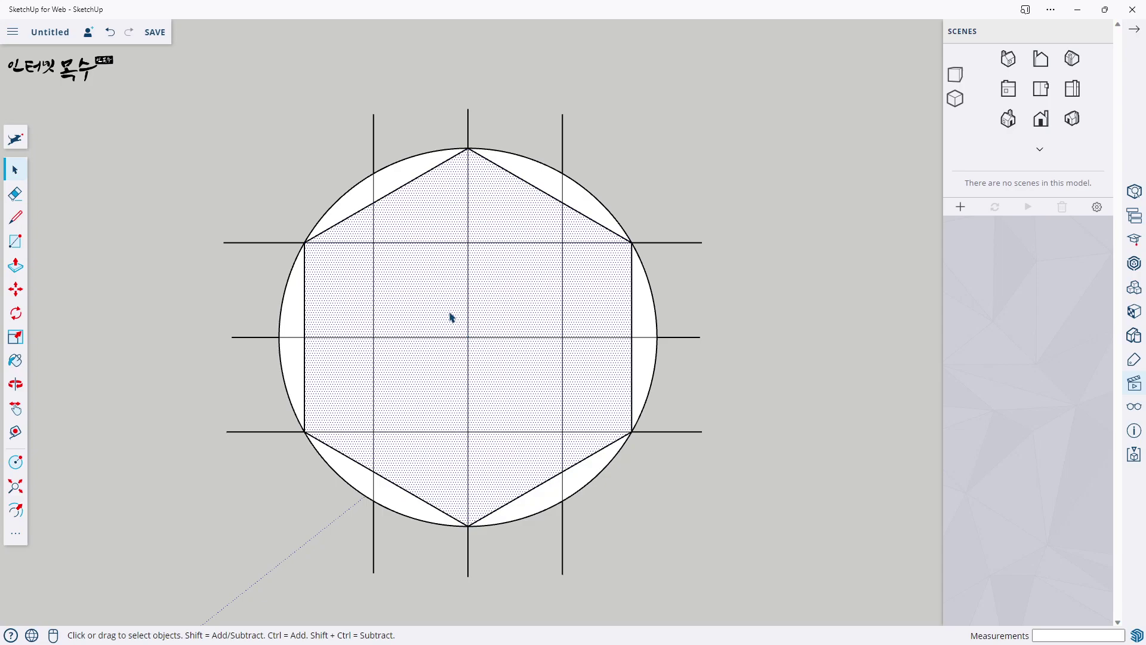
pyautogui.press('f')
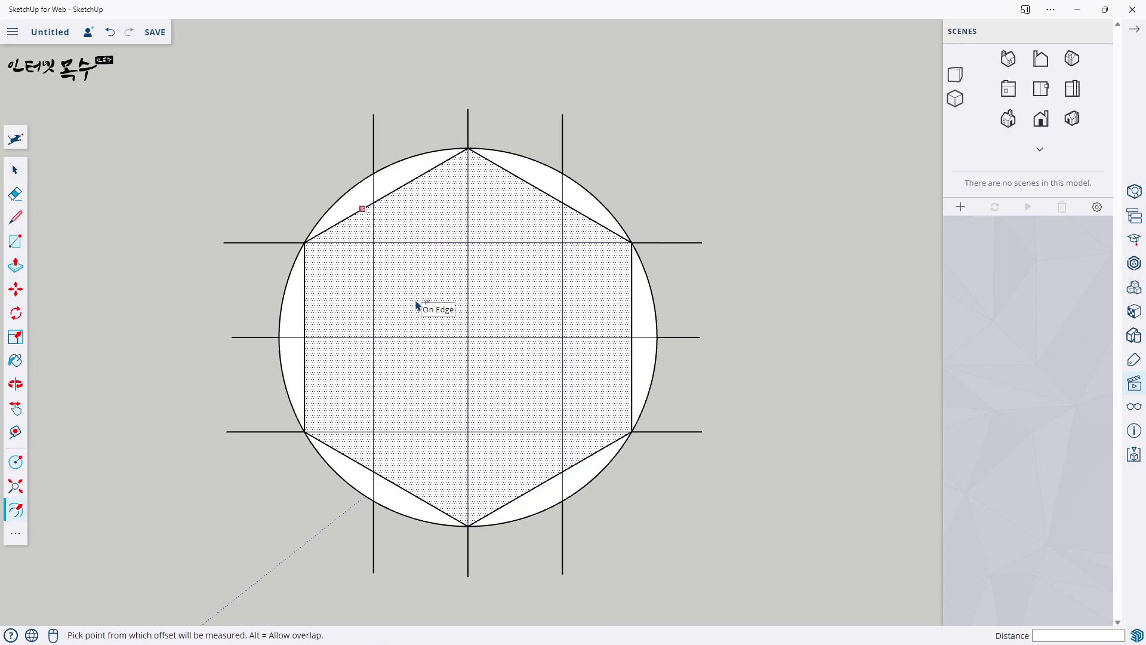
pyautogui.click(444, 318)
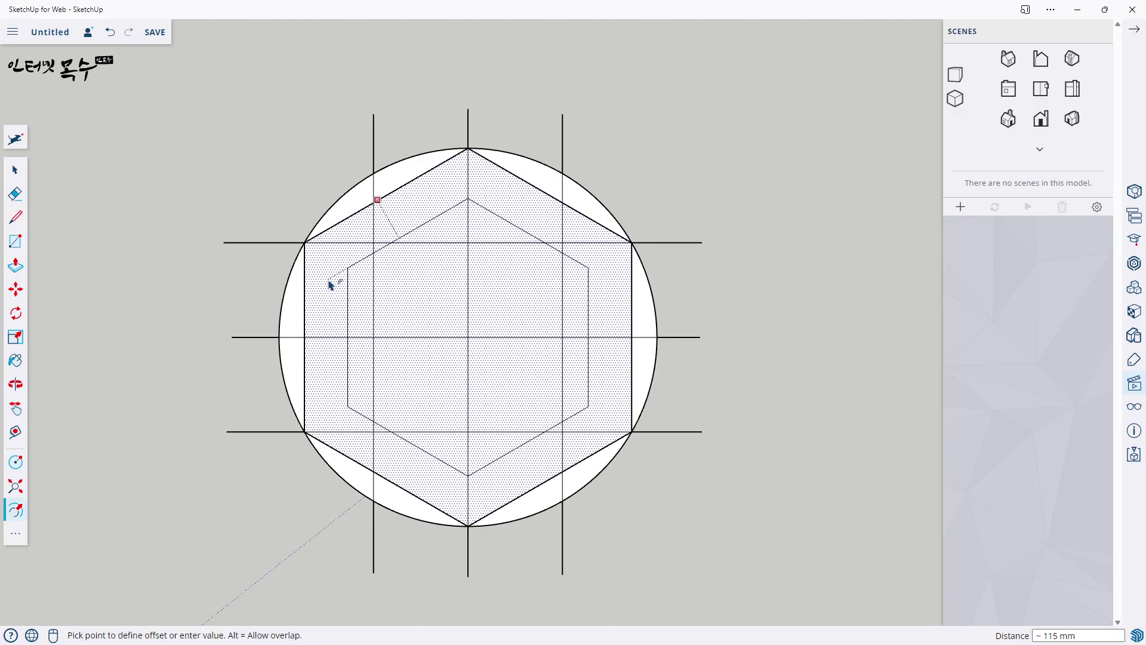
pyautogui.press('Return')
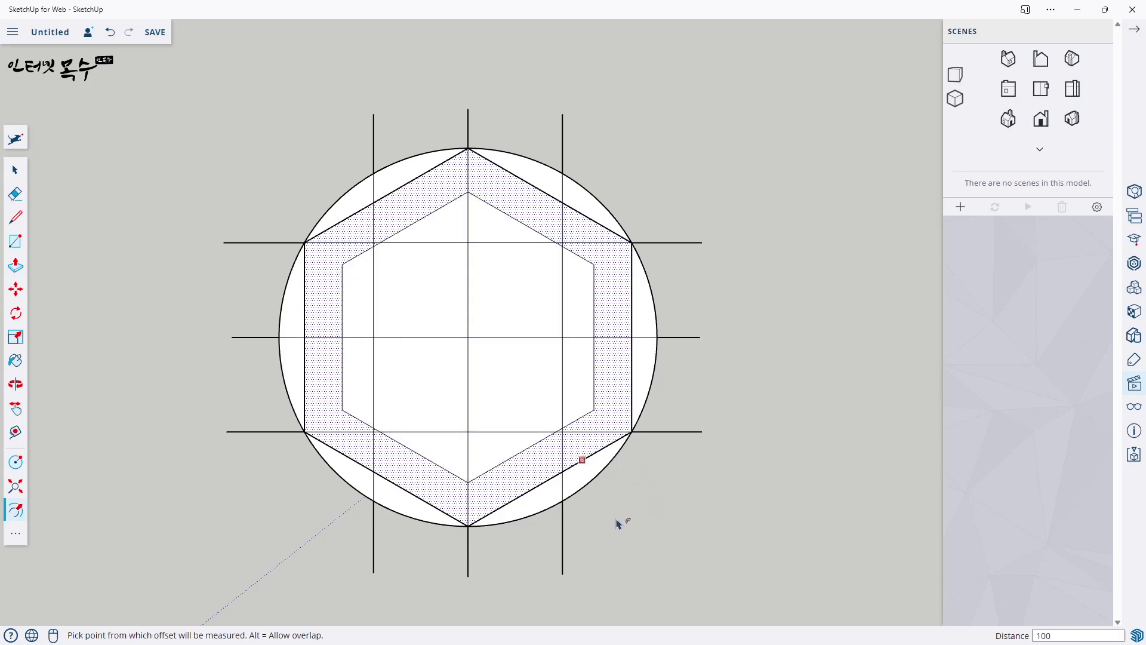
pyautogui.moveTo(617, 523); pyautogui.dragTo(436, 376, button='middle')
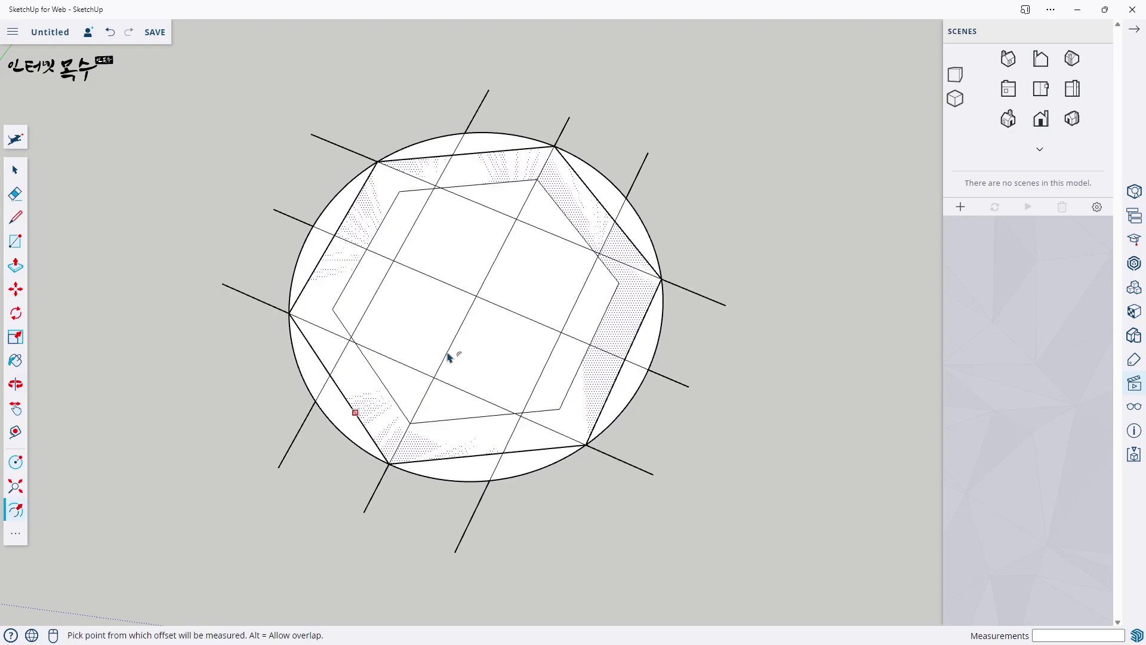
pyautogui.press('p')
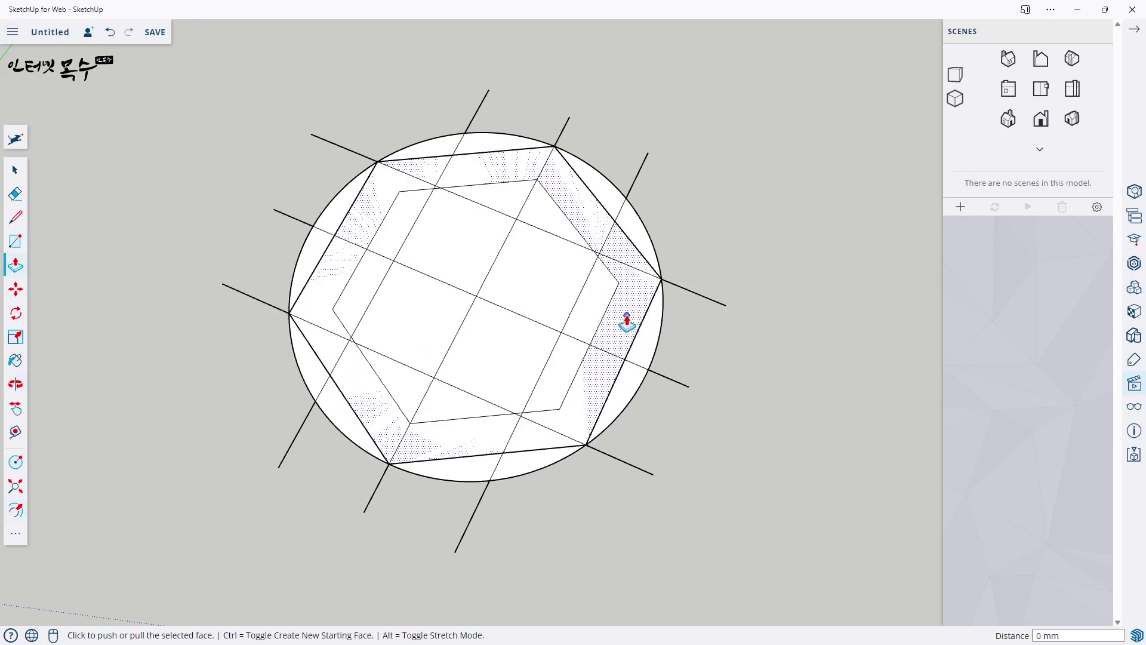
# Pull the hexagonal ring face up into a solid wall
pyautogui.click(628, 236)
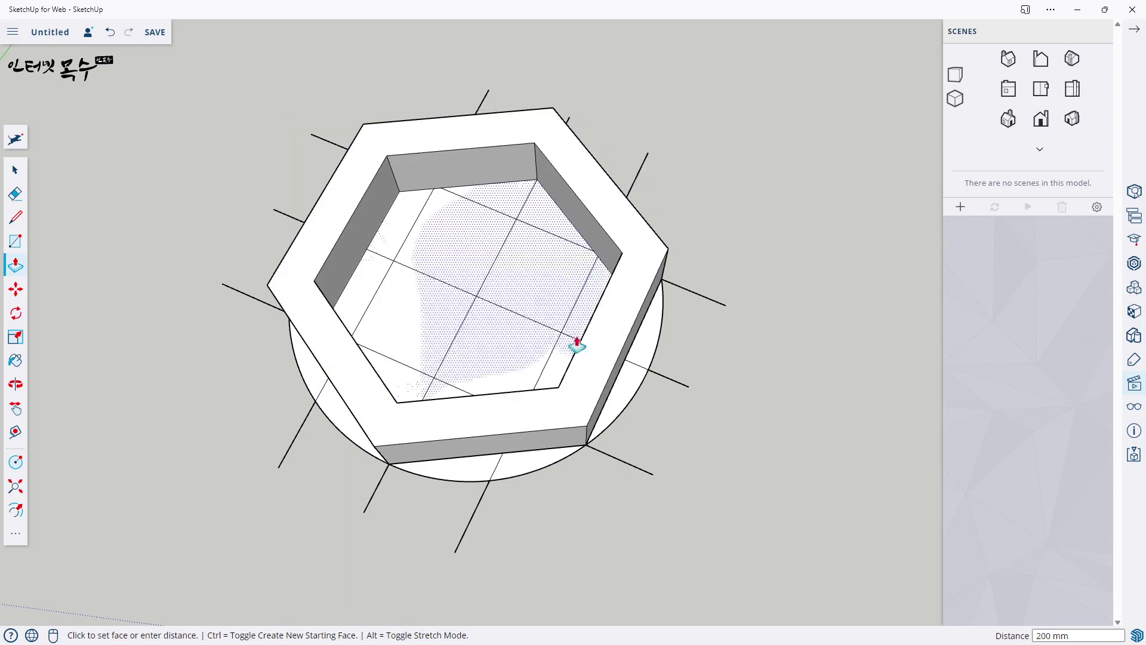
pyautogui.moveTo(576, 340)
pyautogui.mouseDown(button='middle')
pyautogui.moveTo(502, 256)
pyautogui.moveTo(451, 440)
pyautogui.mouseUp(button='middle')
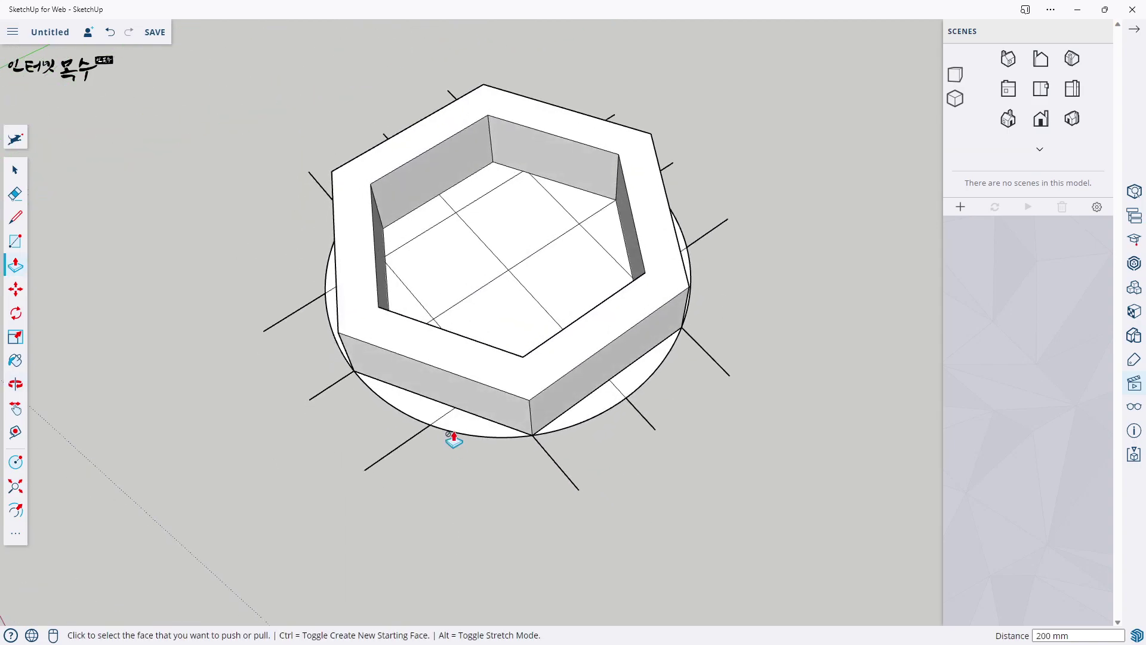
pyautogui.press('space')
# Group the whole hexagonal ring and orbit around to inspect it
pyautogui.tripleClick(484, 366)
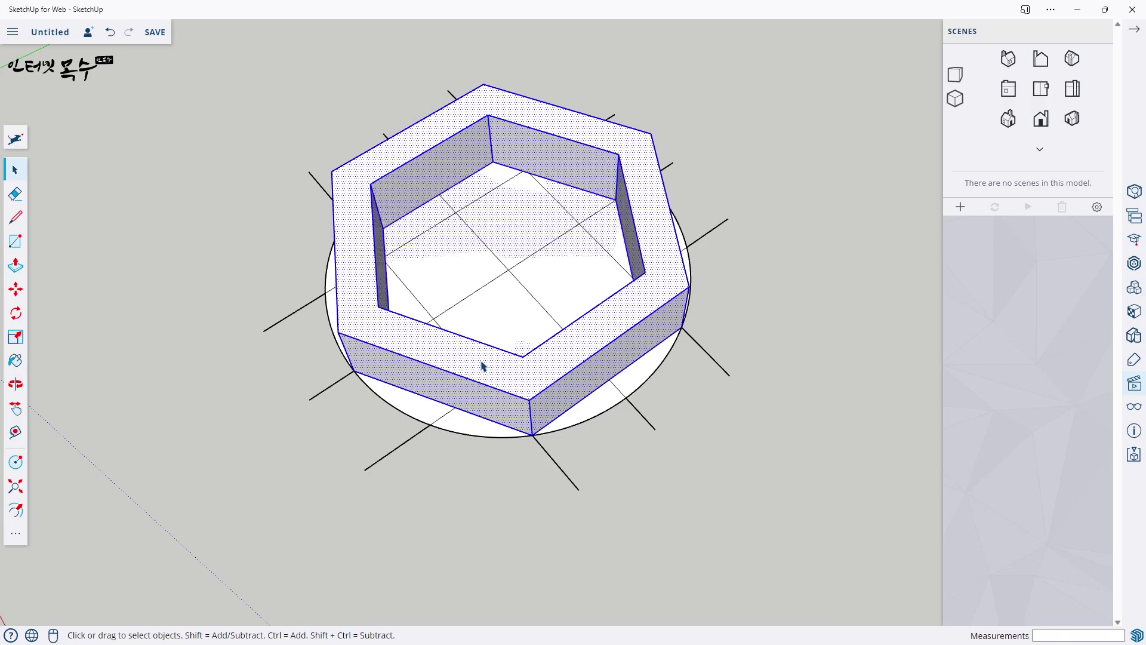
pyautogui.rightClick(484, 365)
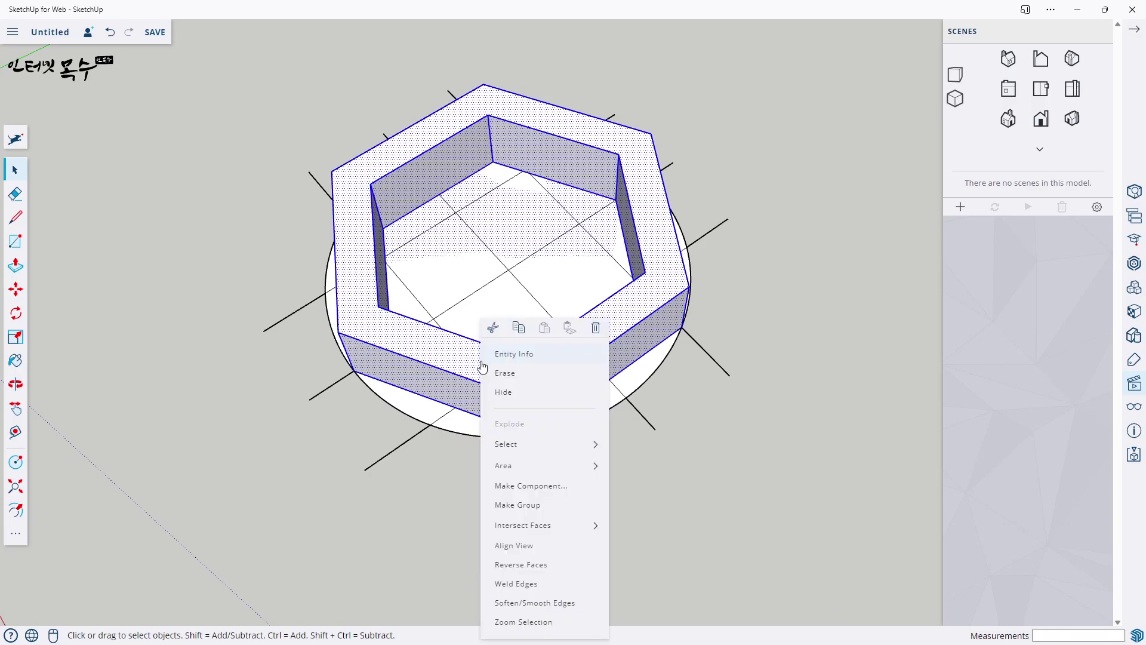
pyautogui.click(527, 512)
pyautogui.moveTo(714, 475)
pyautogui.mouseDown(button='middle')
pyautogui.moveTo(587, 412)
pyautogui.moveTo(583, 199)
pyautogui.moveTo(609, 597)
pyautogui.moveTo(320, 237)
pyautogui.mouseUp(button='middle')
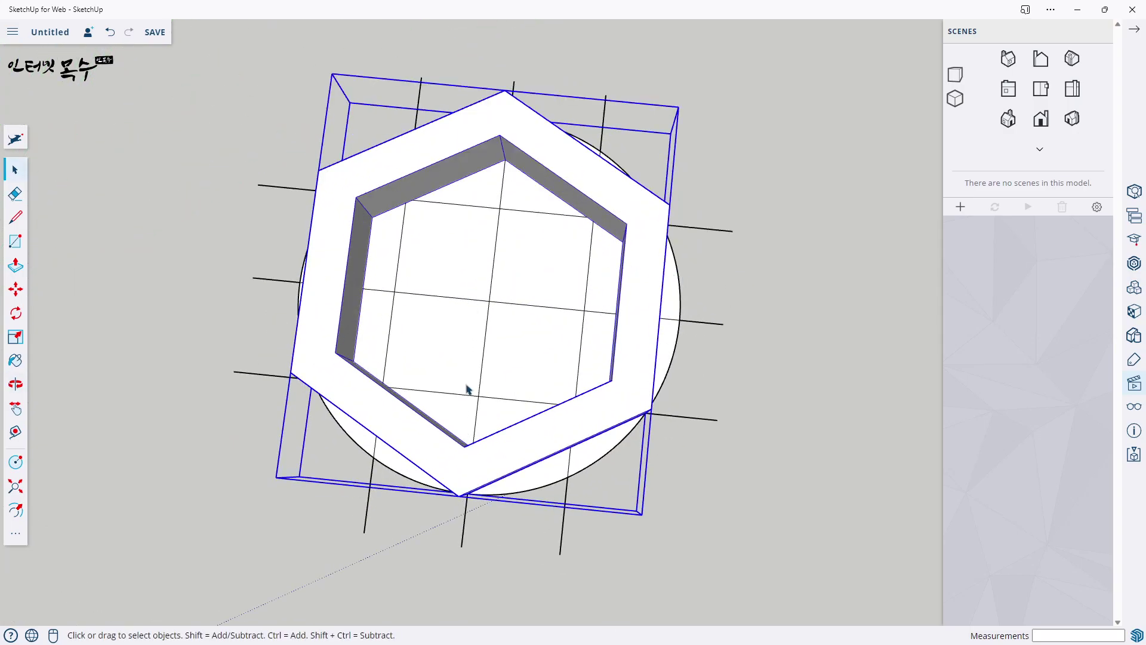
pyautogui.moveTo(468, 389)
pyautogui.mouseDown(button='middle')
pyautogui.moveTo(681, 481)
pyautogui.moveTo(453, 169)
pyautogui.moveTo(591, 439)
pyautogui.mouseUp(button='middle')
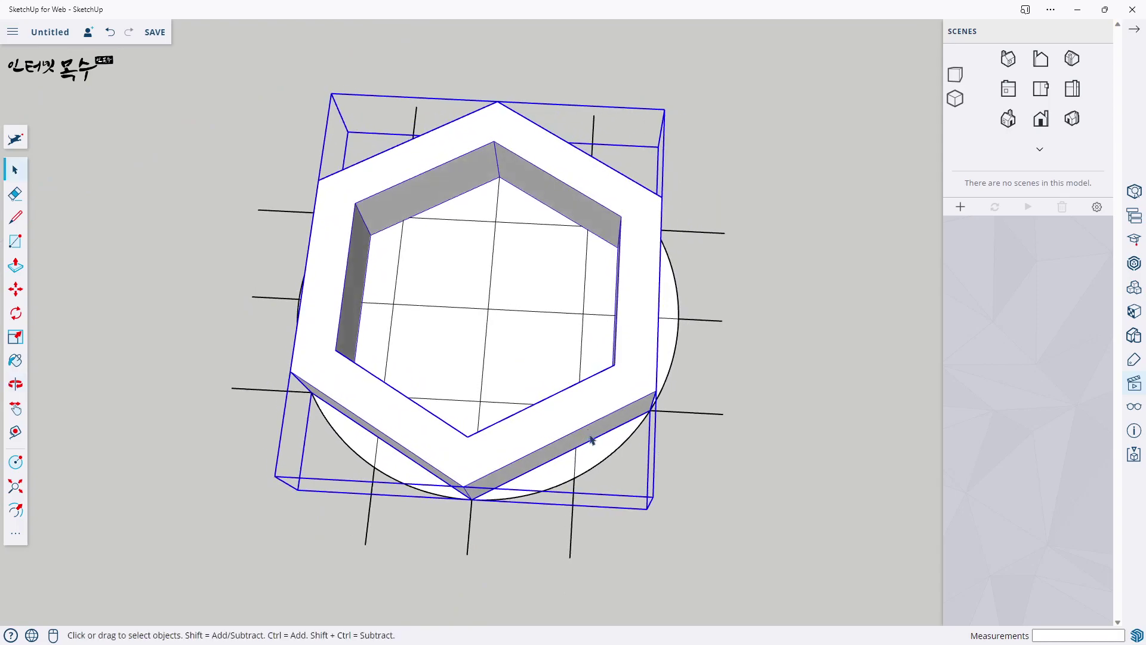
pyautogui.moveTo(391, 268); pyautogui.dragTo(652, 369, button='middle')
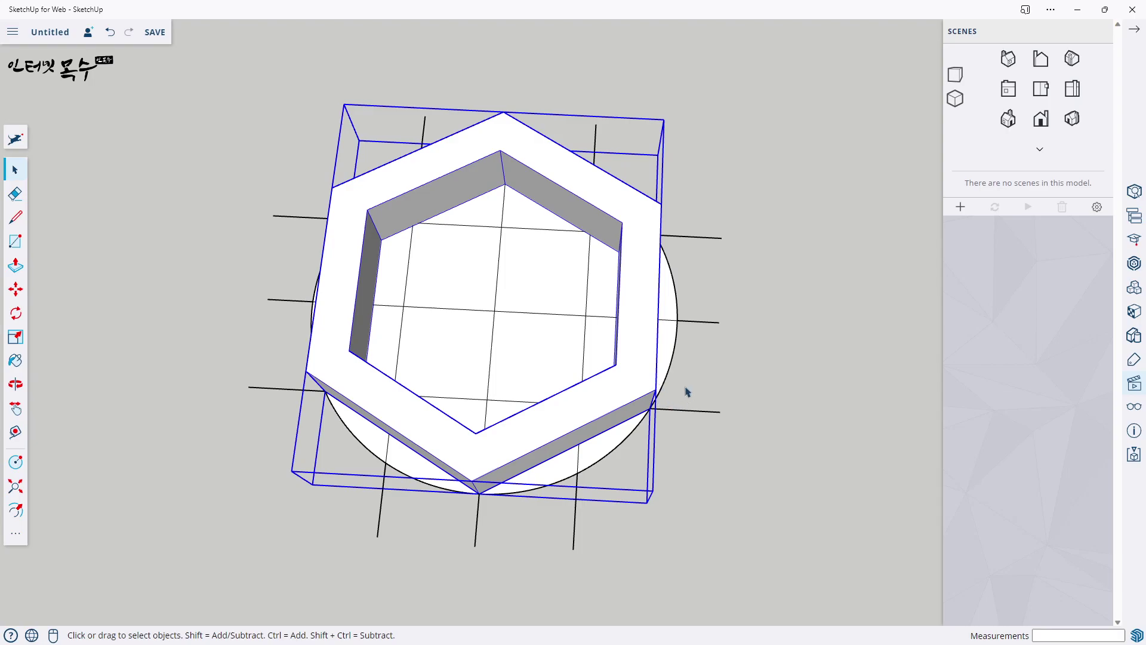
# Switch to the Front standard view and swing the ring left, leaving empty space beside it
pyautogui.moveTo(768, 376); pyautogui.dragTo(384, 388, button='middle')
pyautogui.moveTo(621, 414)
pyautogui.mouseDown(button='middle')
pyautogui.moveTo(435, 391)
pyautogui.moveTo(451, 433)
pyautogui.moveTo(471, 418)
pyautogui.mouseUp(button='middle')
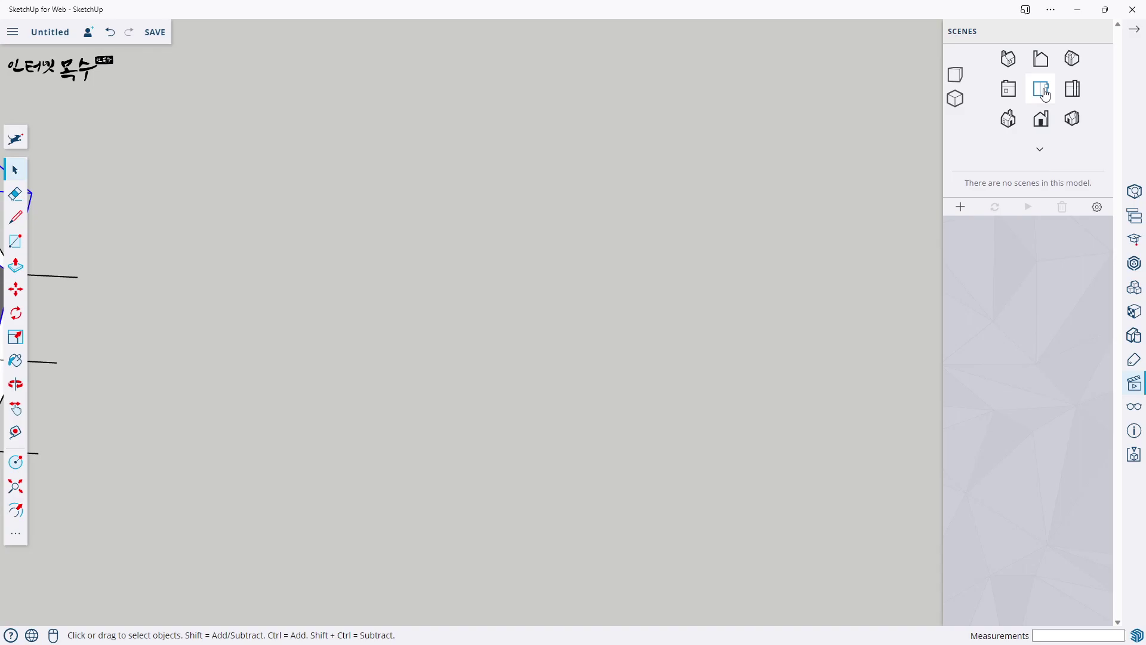
pyautogui.click(1042, 91)
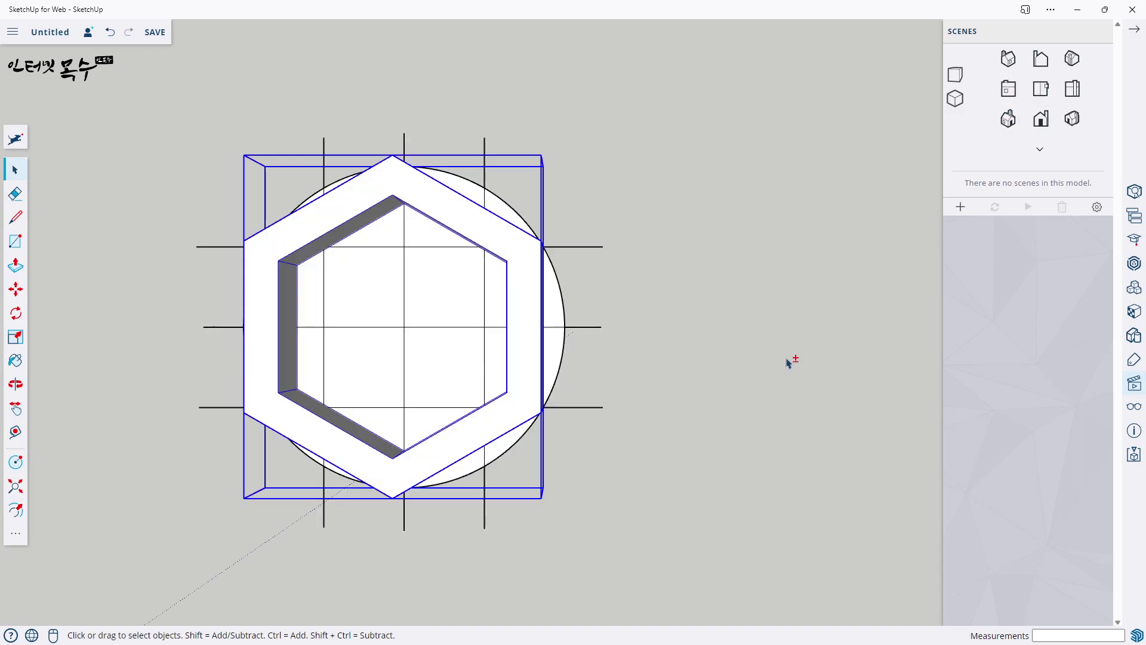
pyautogui.moveTo(788, 363)
pyautogui.mouseDown(button='middle')
pyautogui.moveTo(550, 316)
pyautogui.moveTo(281, 363)
pyautogui.moveTo(223, 389)
pyautogui.moveTo(229, 370)
pyautogui.moveTo(287, 391)
pyautogui.moveTo(372, 398)
pyautogui.mouseUp(button='middle')
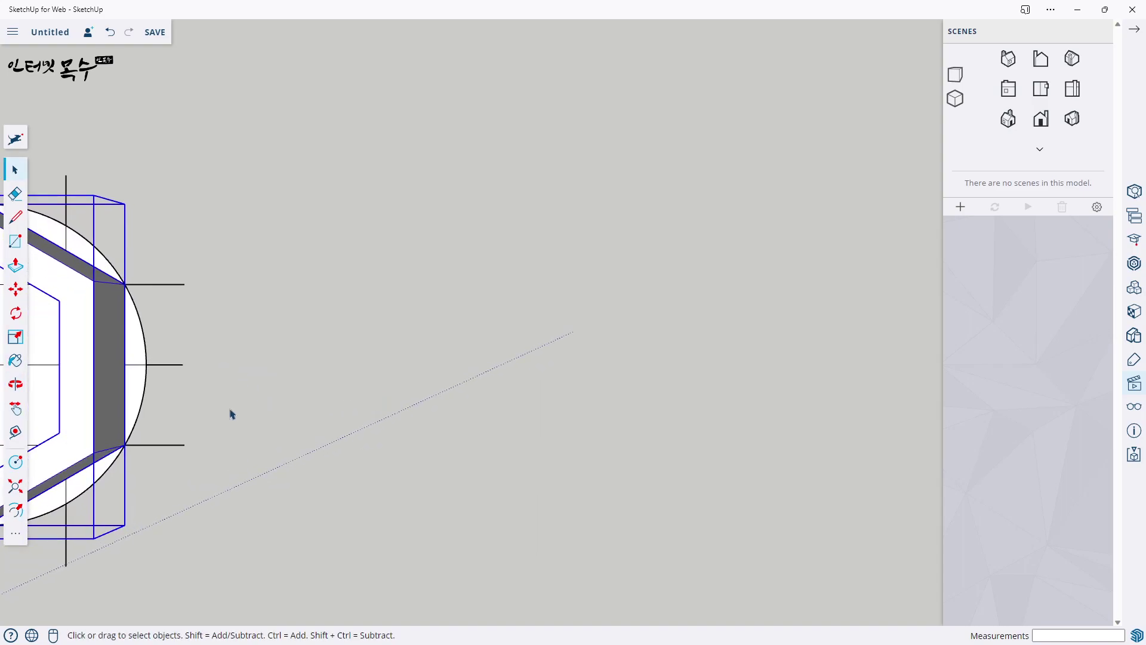
# Draw a 500 mm radius circle in the empty space right of the hexagonal ring
pyautogui.click(16, 467)
pyautogui.click(500, 357)
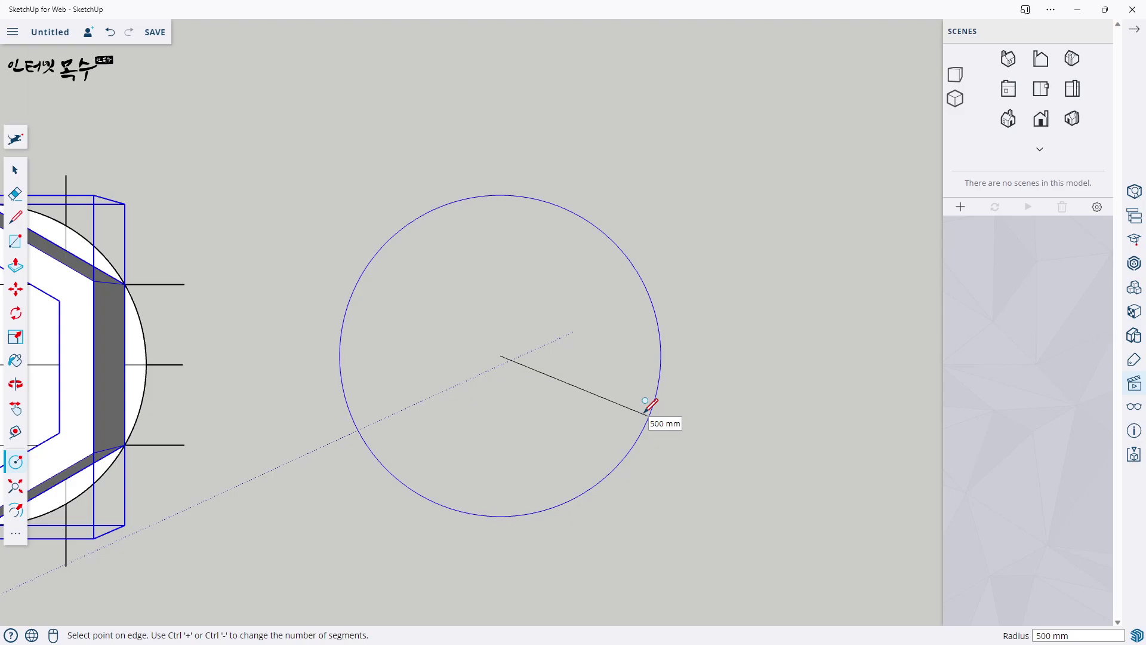
pyautogui.click(645, 412)
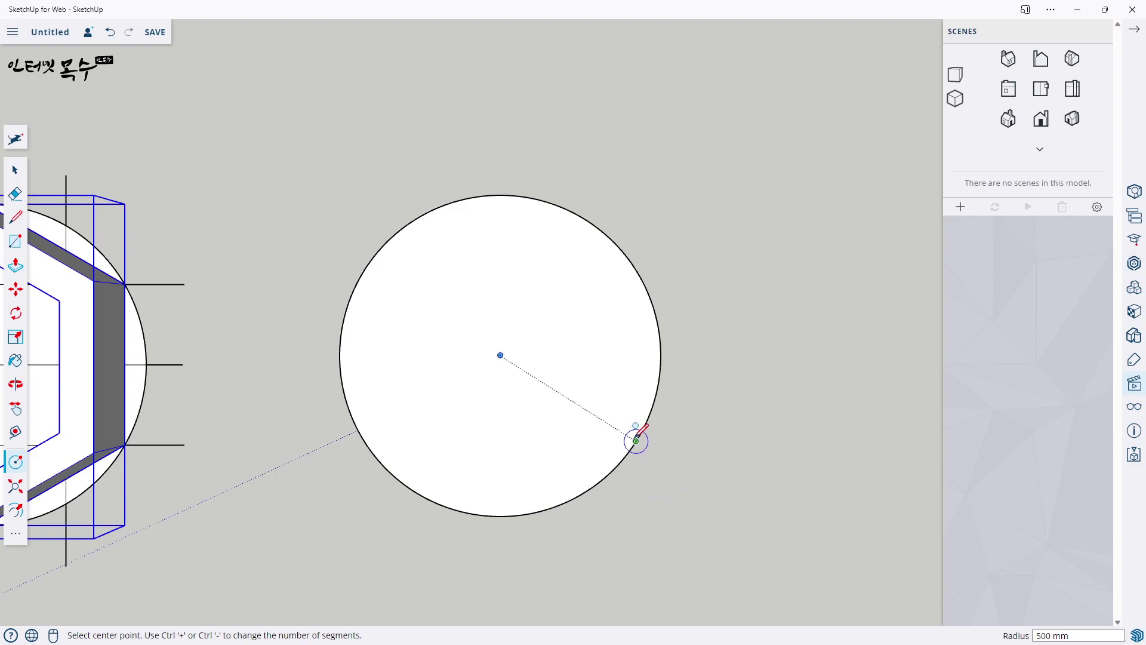
pyautogui.press('l')
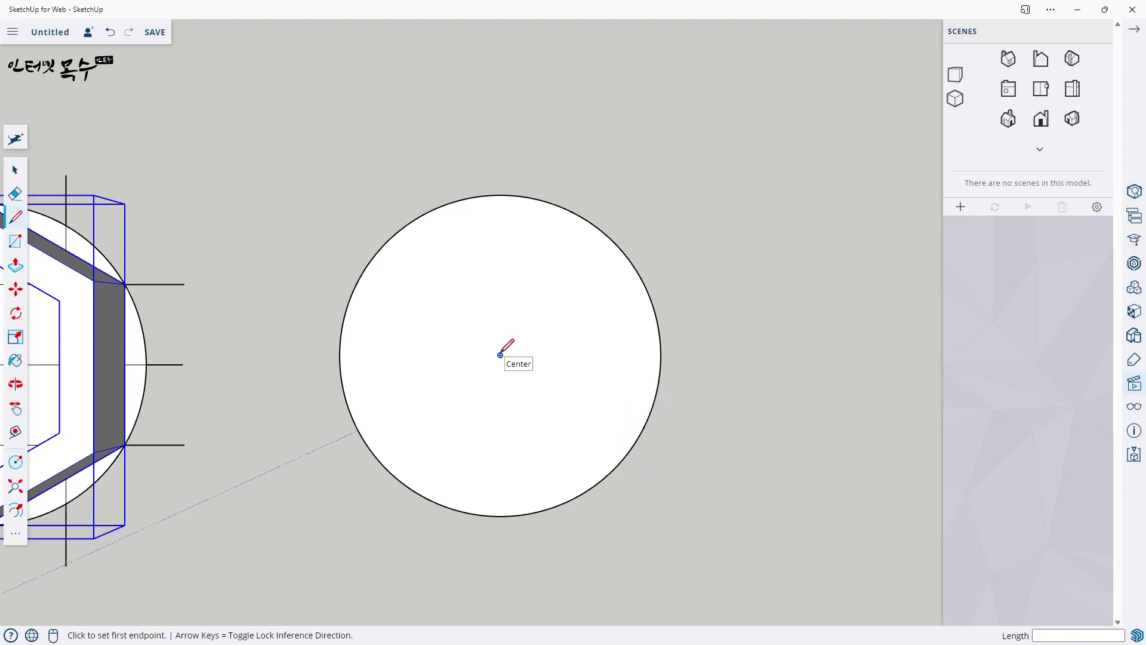
# Draw a vertical line and a horizontal line through the circle's centre, each reaching past the circle's edge
pyautogui.click(500, 354)
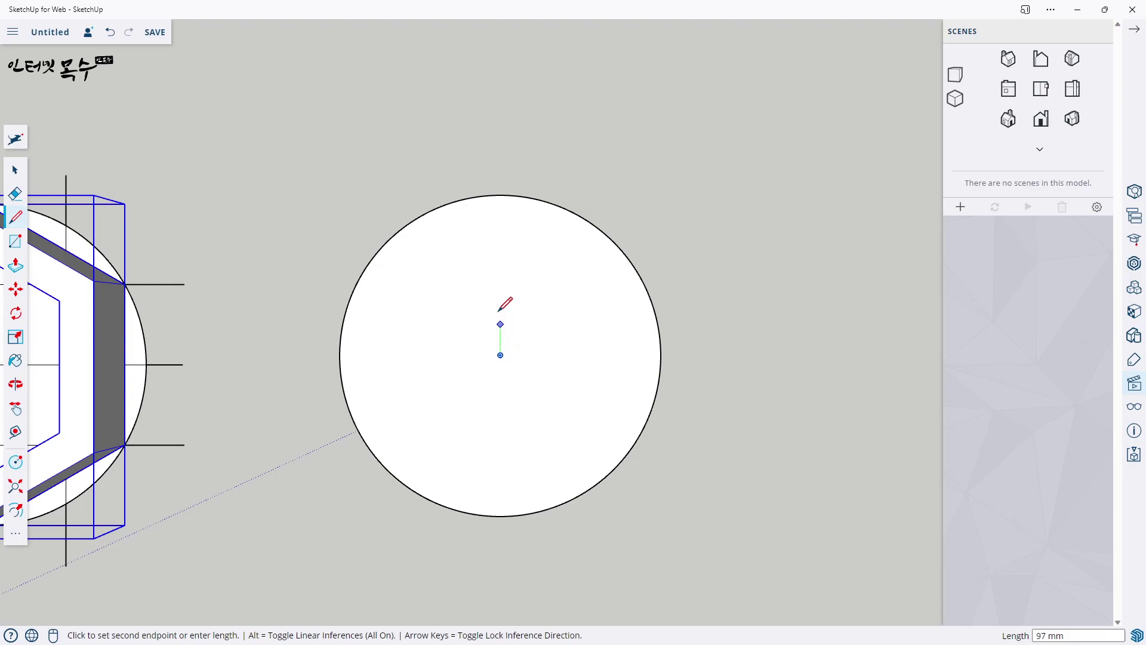
pyautogui.click(501, 157)
pyautogui.click(500, 574)
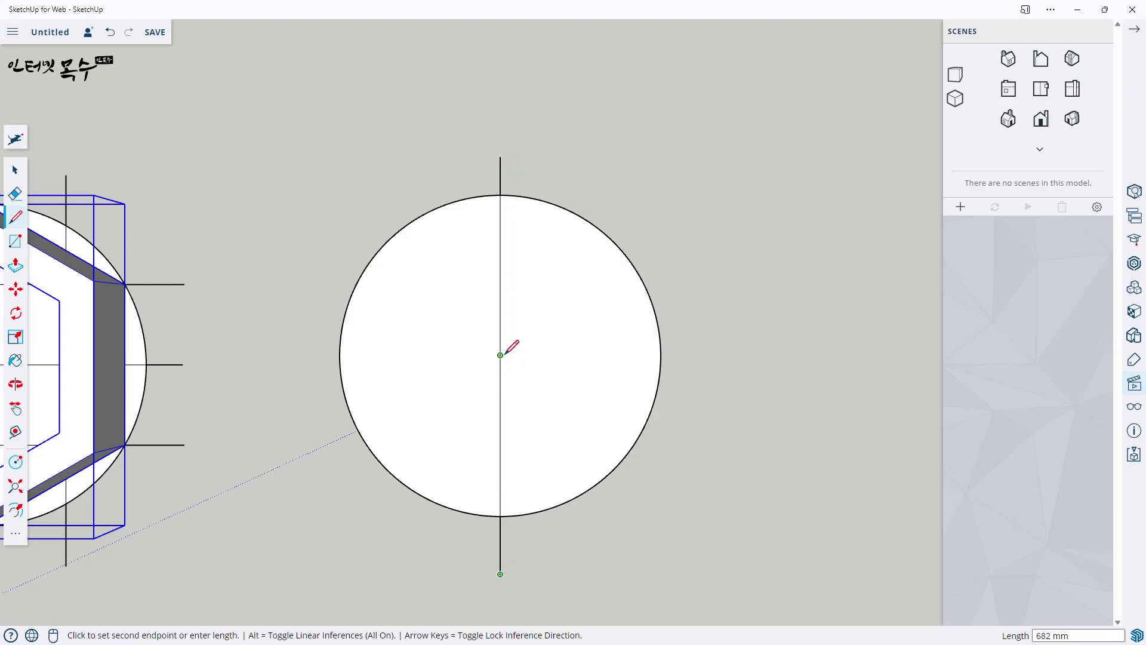
pyautogui.press('Escape')
pyautogui.click(500, 354)
pyautogui.click(697, 355)
pyautogui.press('Escape')
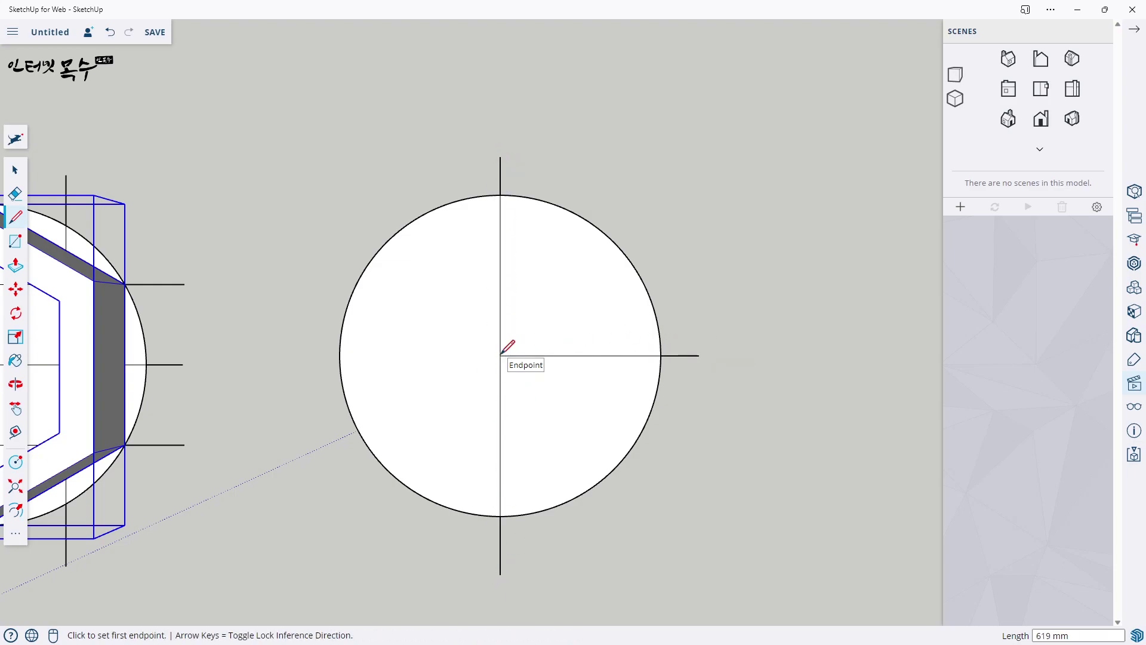
pyautogui.click(500, 355)
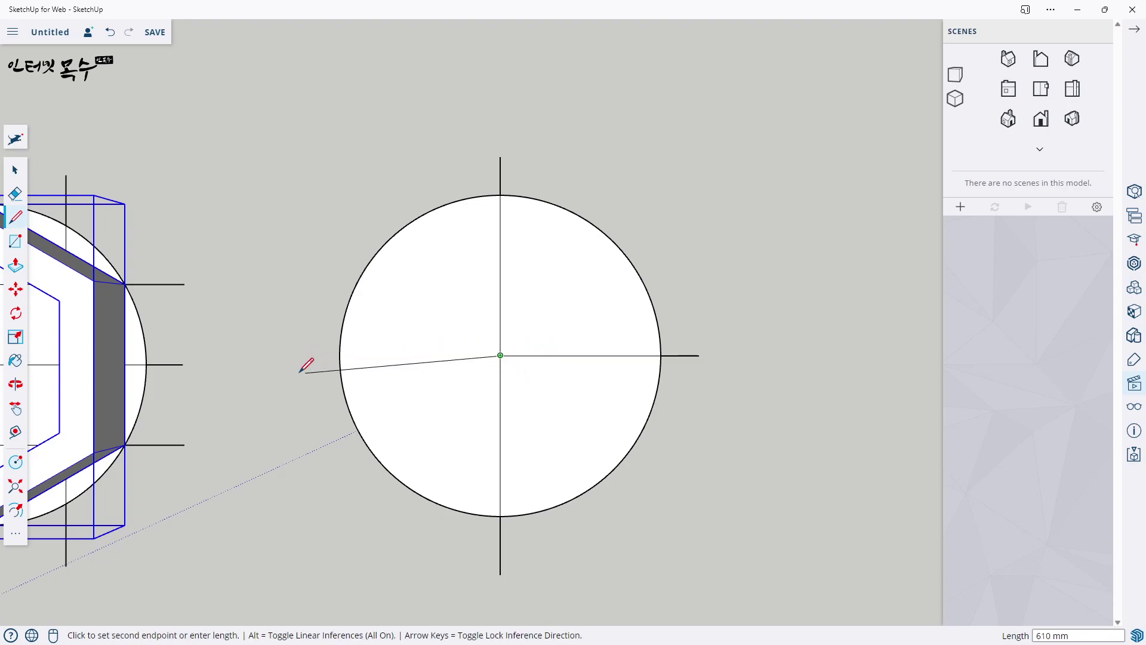
pyautogui.click(296, 355)
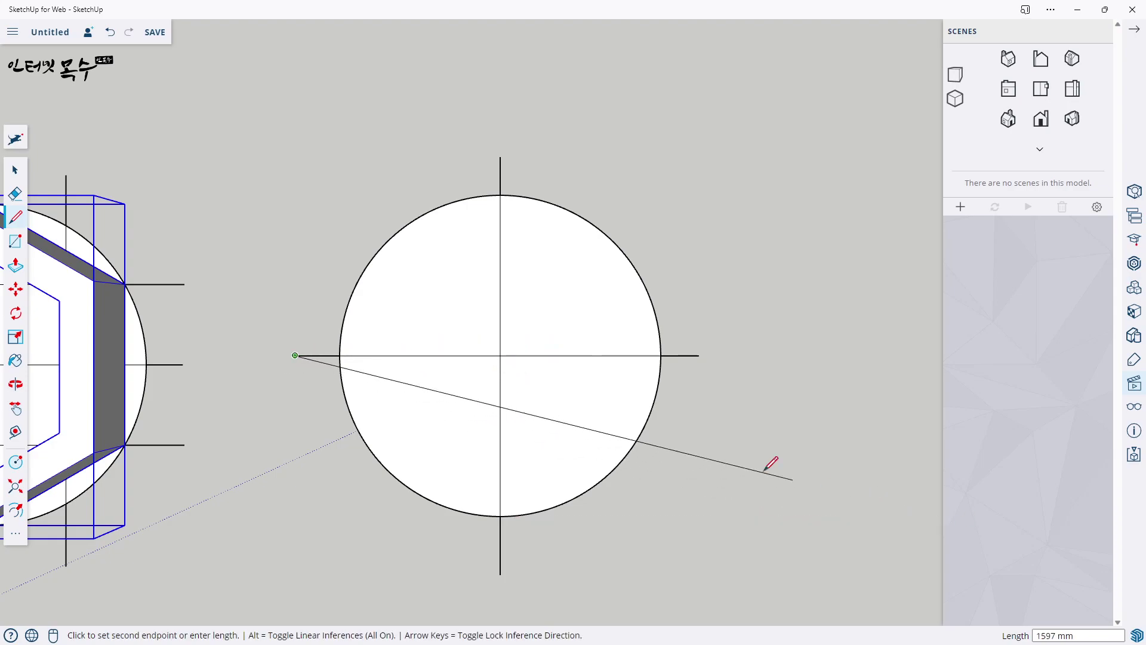
pyautogui.press('Escape')
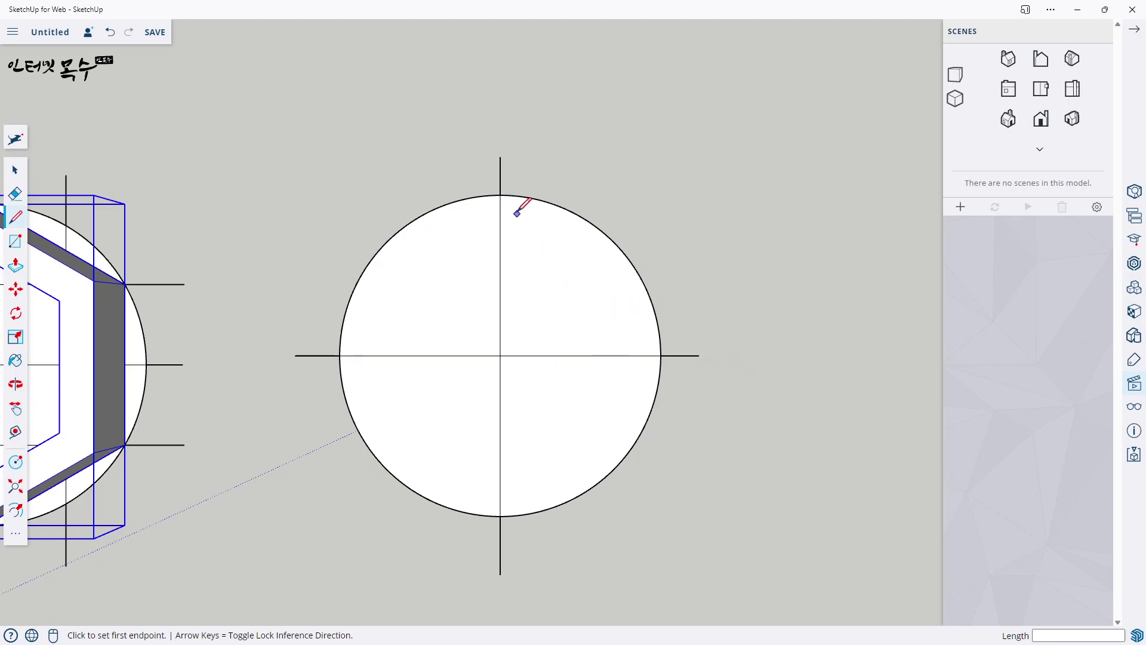
# Draw the diamond's right-hand edges, from the circle's top point to its right point, then down to its bottom point
pyautogui.scroll(3, 517, 213)
pyautogui.scroll(3, 509, 184)
pyautogui.scroll(1, 501, 181)
pyautogui.scroll(1, 491, 169)
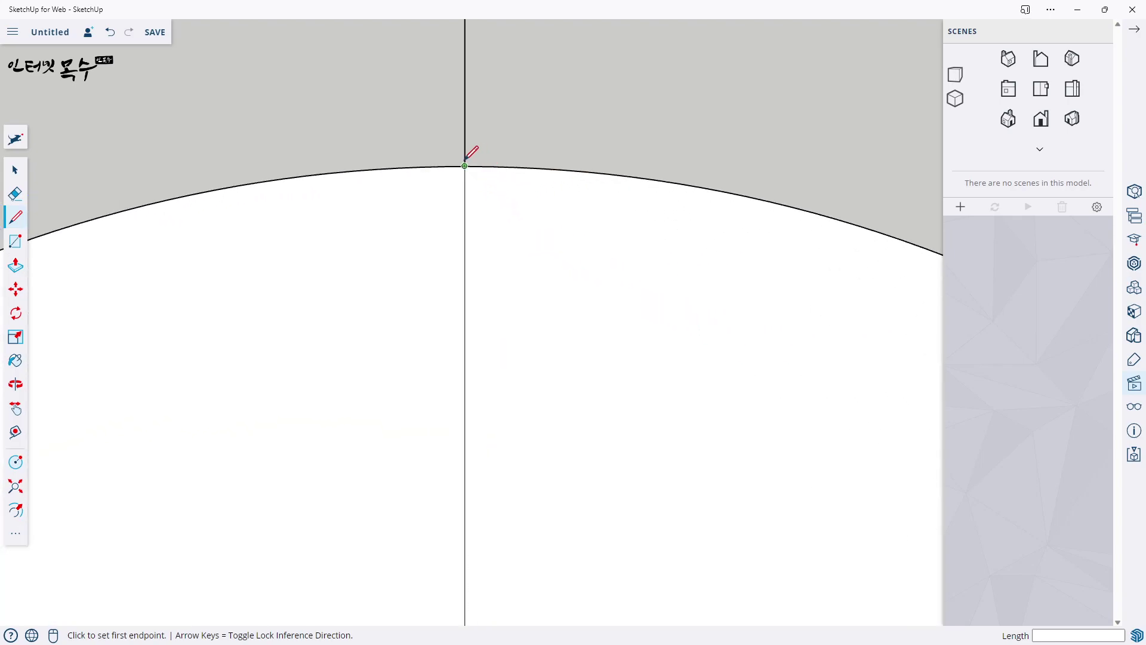
pyautogui.click(465, 165)
pyautogui.scroll(-3, 569, 222)
pyautogui.scroll(-1, 647, 325)
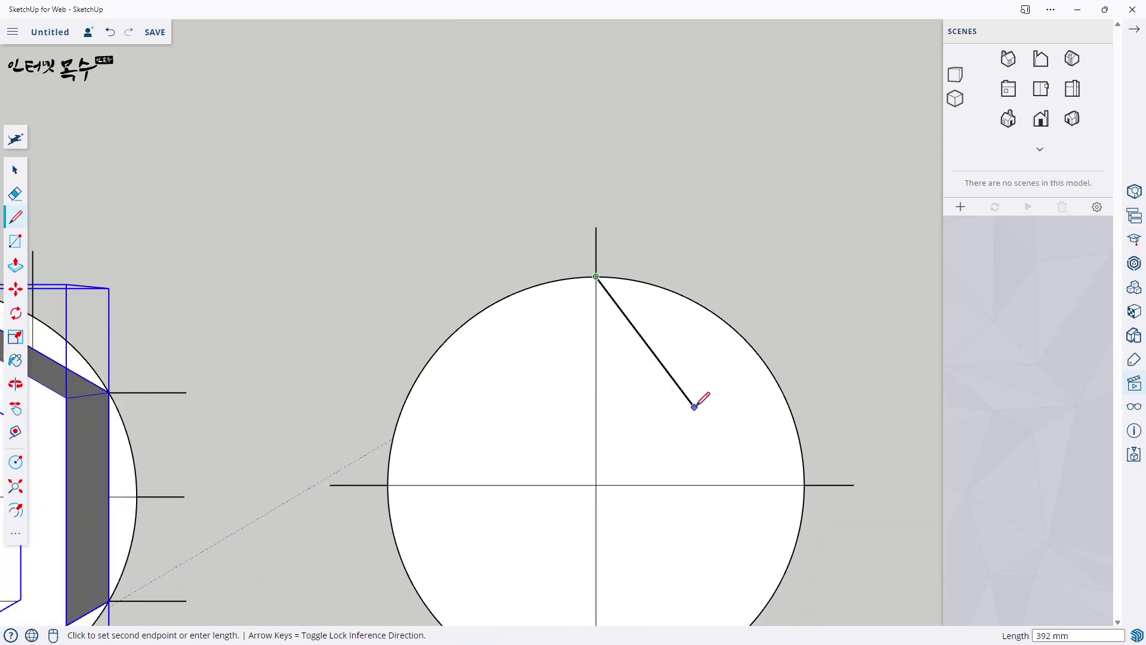
pyautogui.keyDown('shift'); pyautogui.moveTo(699, 400); pyautogui.dragTo(551, 197, button='middle'); pyautogui.keyUp('shift')
pyautogui.scroll(2, 648, 254)
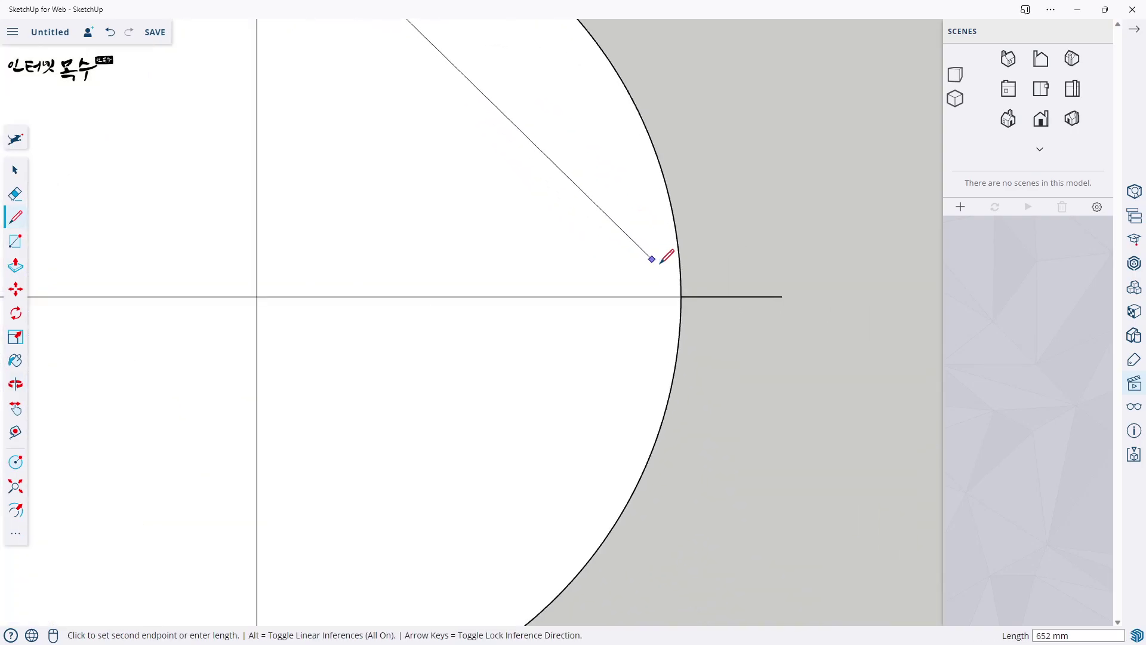
pyautogui.click(680, 297)
pyautogui.scroll(-2, 678, 343)
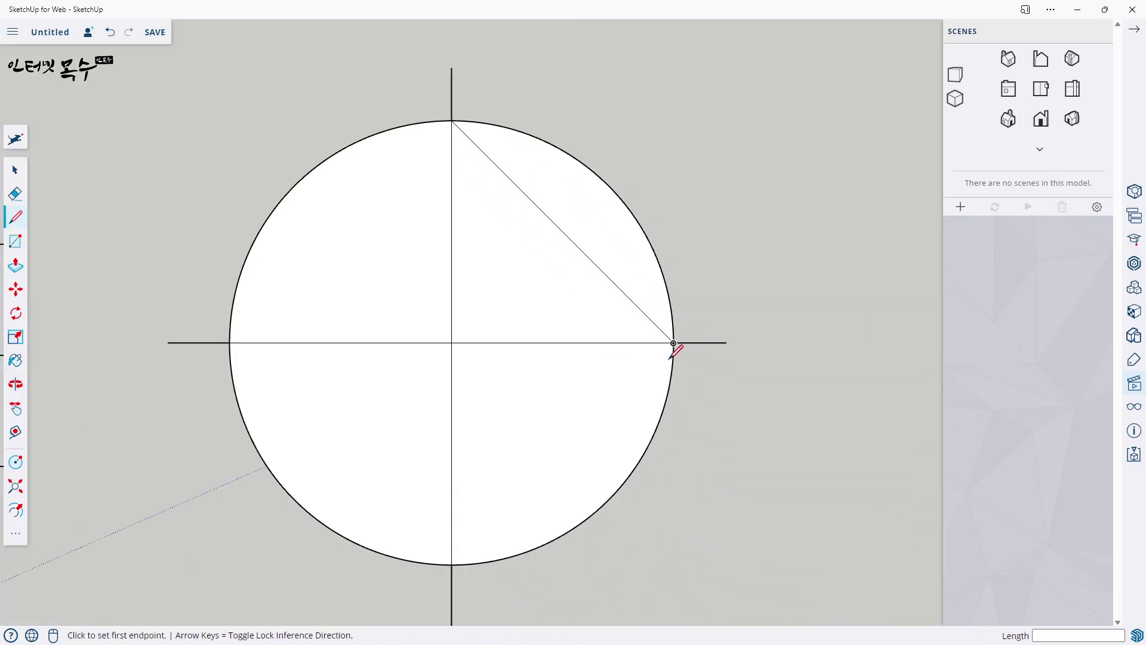
pyautogui.scroll(2, 656, 329)
pyautogui.scroll(2, 654, 330)
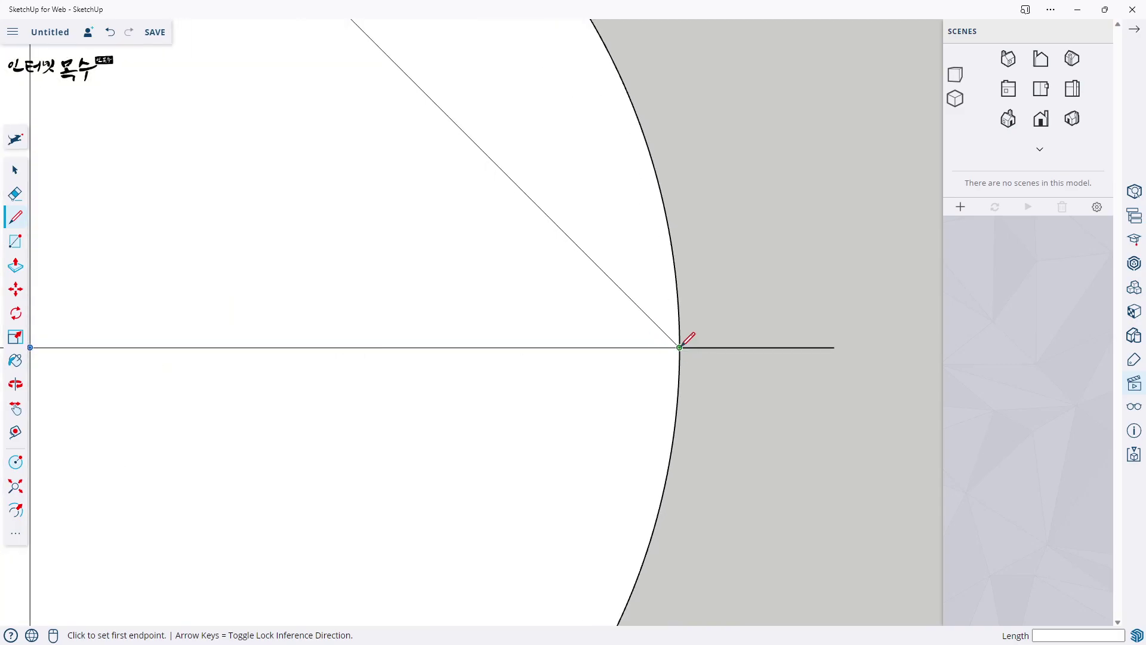
pyautogui.click(680, 347)
pyautogui.scroll(-2, 683, 343)
pyautogui.scroll(-1, 681, 358)
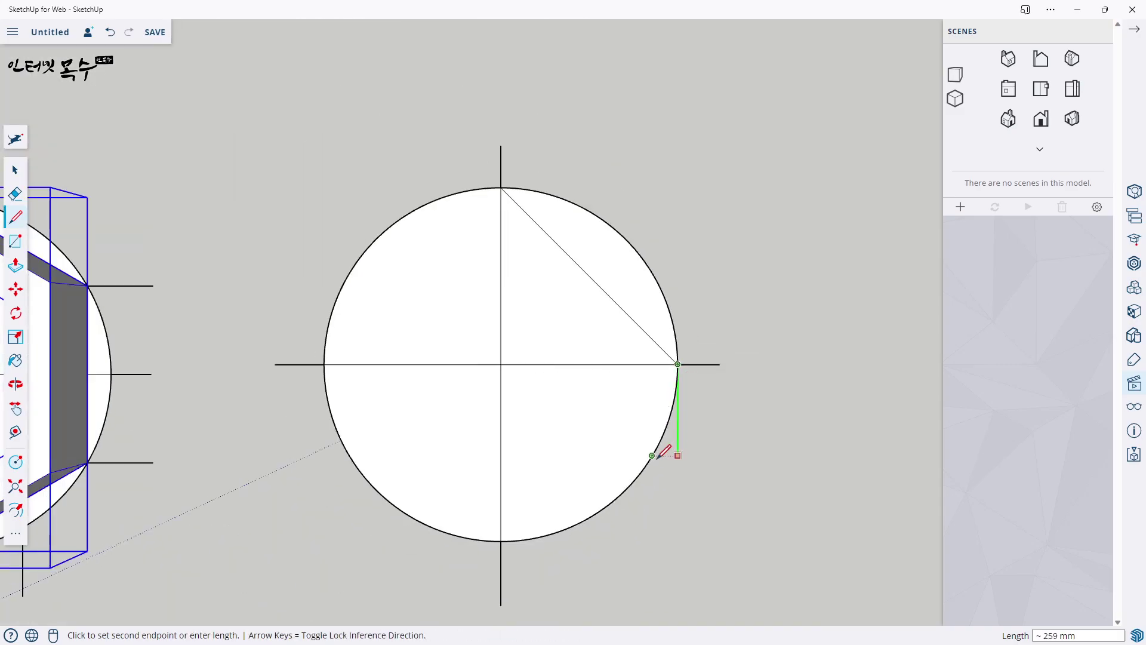
pyautogui.keyDown('shift'); pyautogui.moveTo(671, 448); pyautogui.dragTo(695, 289, button='middle'); pyautogui.keyUp('shift')
pyautogui.scroll(2, 591, 357)
pyautogui.scroll(2, 591, 355)
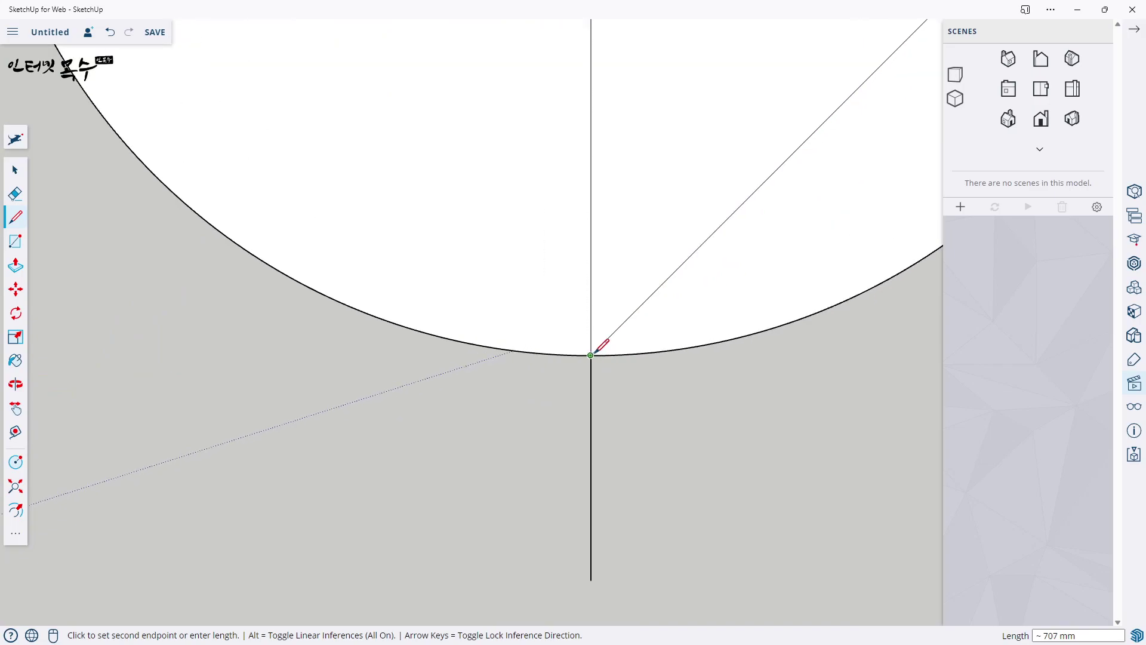
pyautogui.click(591, 355)
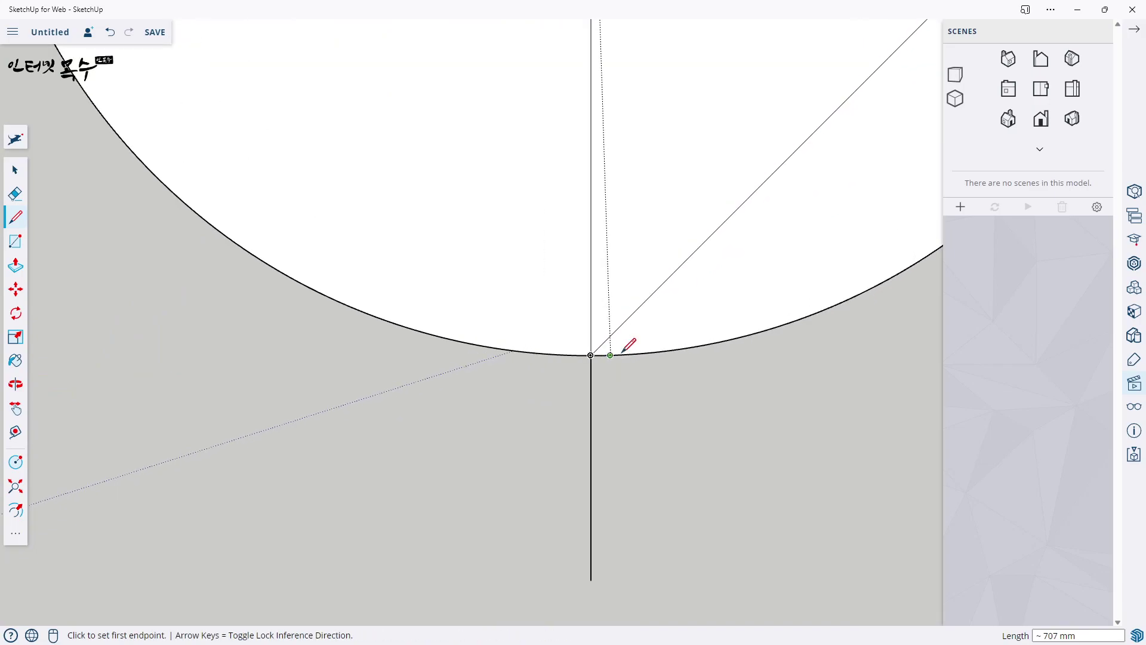
# Draw the diamond's left-hand edges, from the bottom point to the left point and back to the top point
pyautogui.click(590, 355)
pyautogui.scroll(-2, 585, 349)
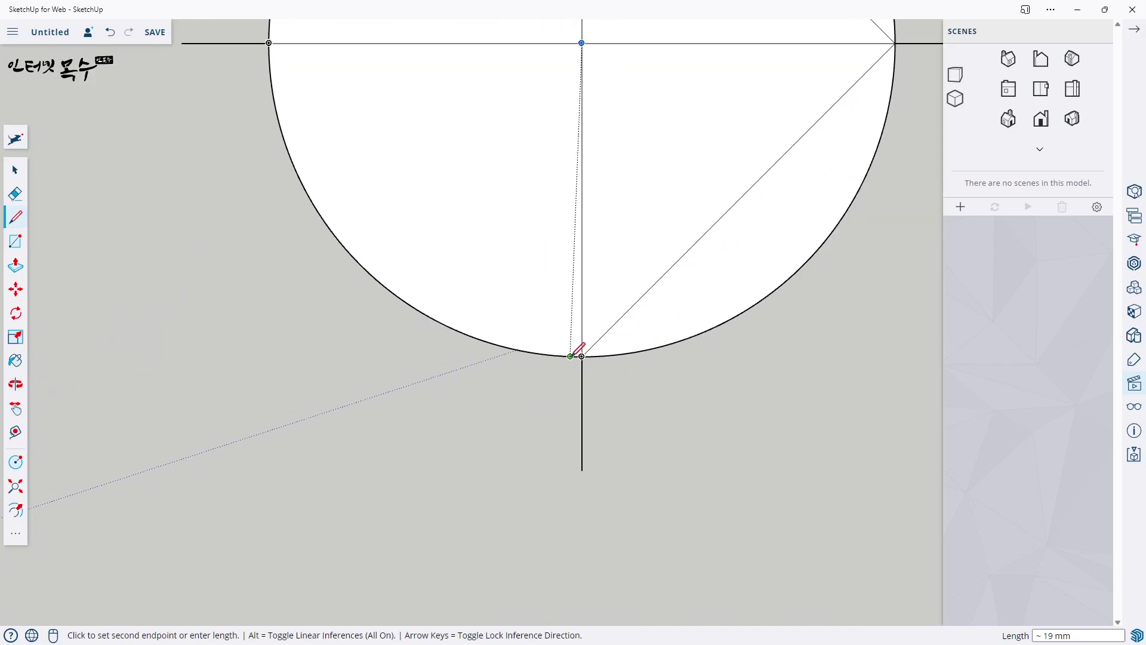
pyautogui.scroll(-1, 478, 304)
pyautogui.moveTo(459, 289); pyautogui.dragTo(567, 410, button='middle')
pyautogui.scroll(3, 473, 325)
pyautogui.scroll(2, 507, 322)
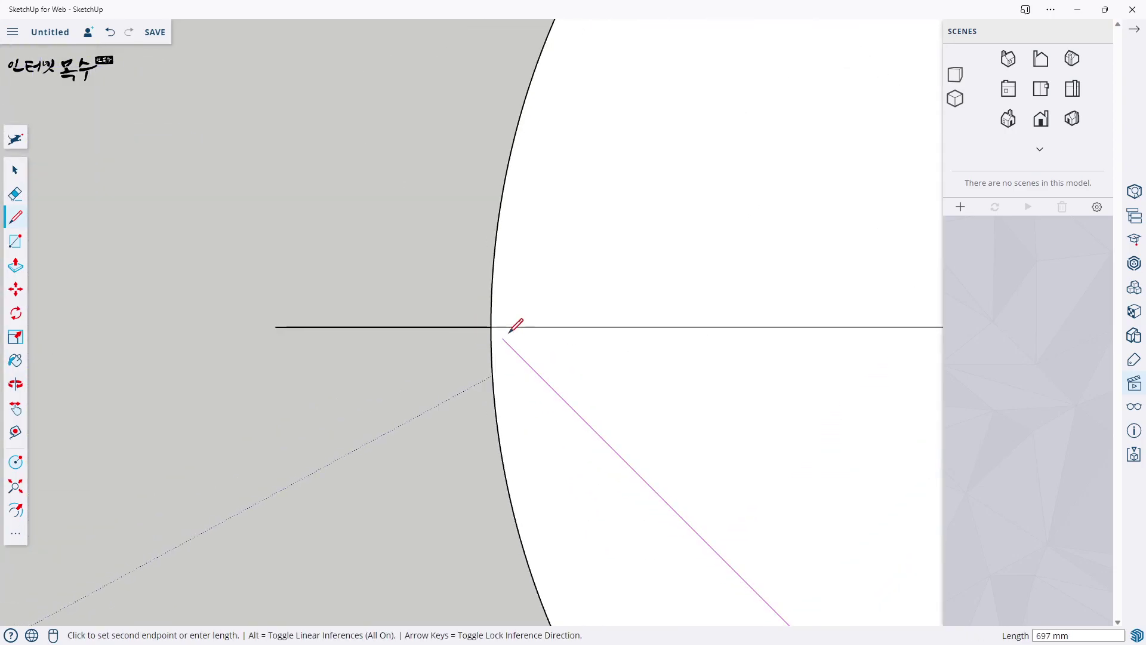
pyautogui.click(490, 327)
pyautogui.scroll(-3, 514, 319)
pyautogui.keyDown('shift'); pyautogui.moveTo(519, 319); pyautogui.dragTo(424, 445, button='middle'); pyautogui.keyUp('shift')
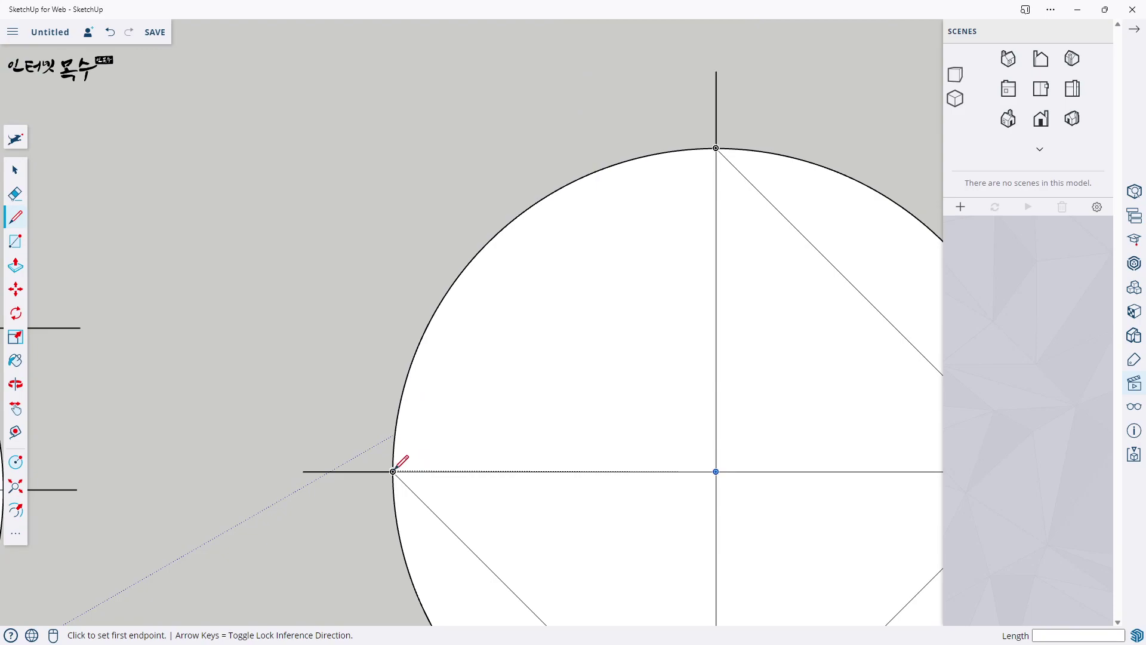
pyautogui.scroll(2, 394, 467)
pyautogui.scroll(2, 395, 469)
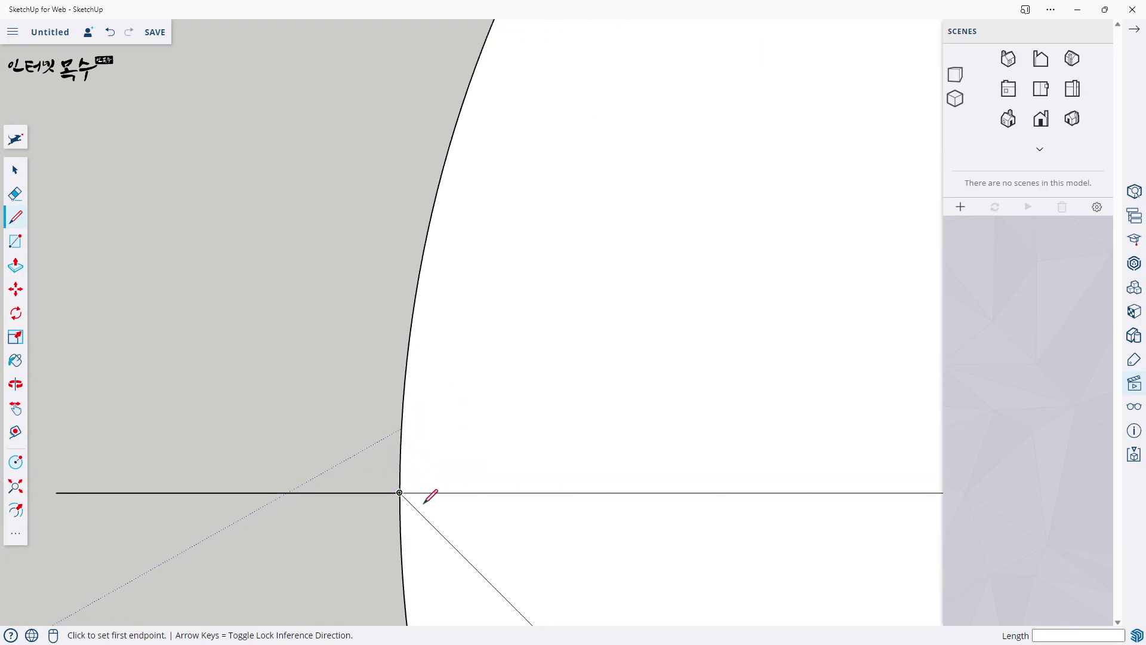
pyautogui.scroll(2, 425, 502)
pyautogui.click(380, 476)
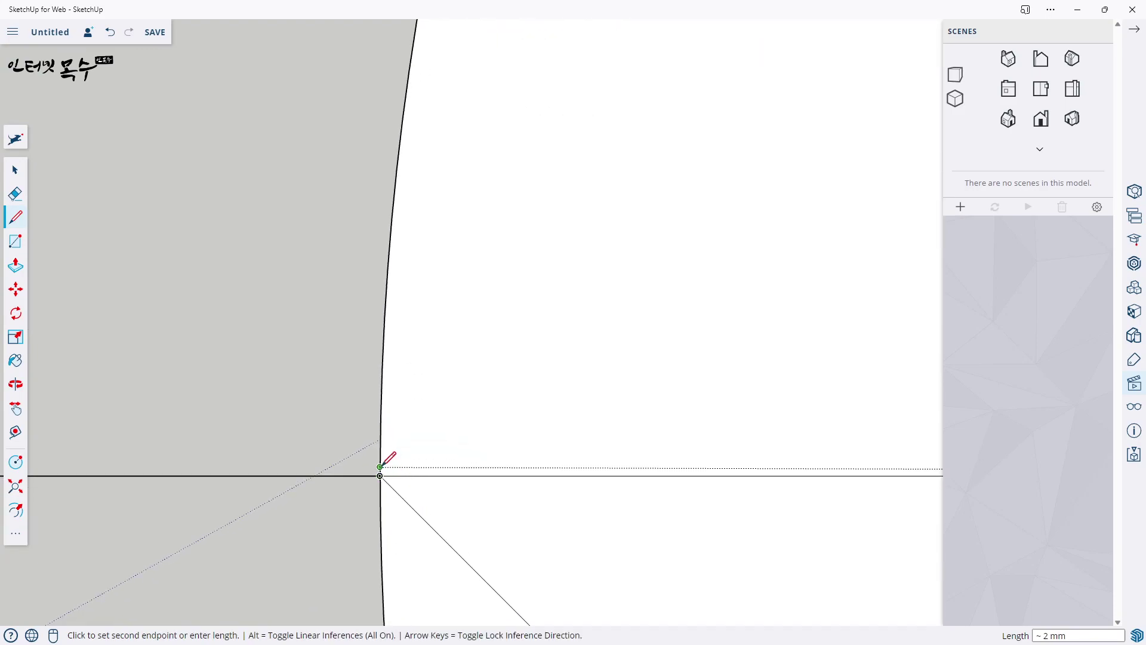
pyautogui.scroll(-2, 531, 328)
pyautogui.scroll(-1, 603, 198)
pyautogui.scroll(-1, 555, 225)
pyautogui.scroll(-2, 596, 203)
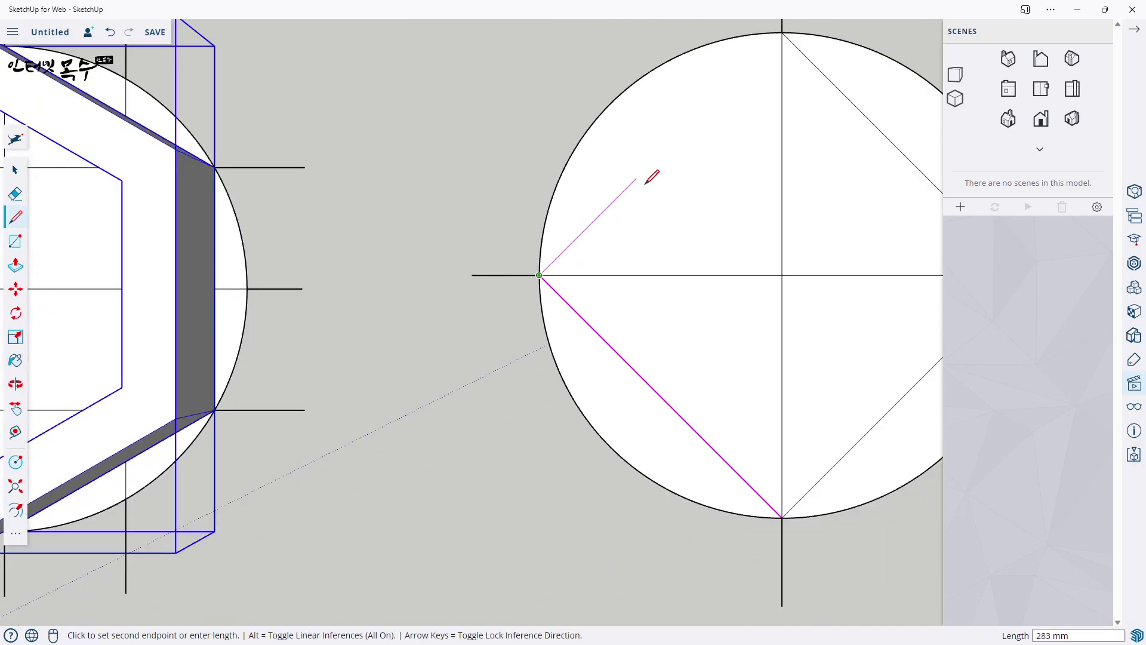
pyautogui.keyDown('shift'); pyautogui.moveTo(652, 174); pyautogui.dragTo(340, 442, button='middle'); pyautogui.keyUp('shift')
pyautogui.scroll(3, 442, 281)
pyautogui.scroll(1, 464, 272)
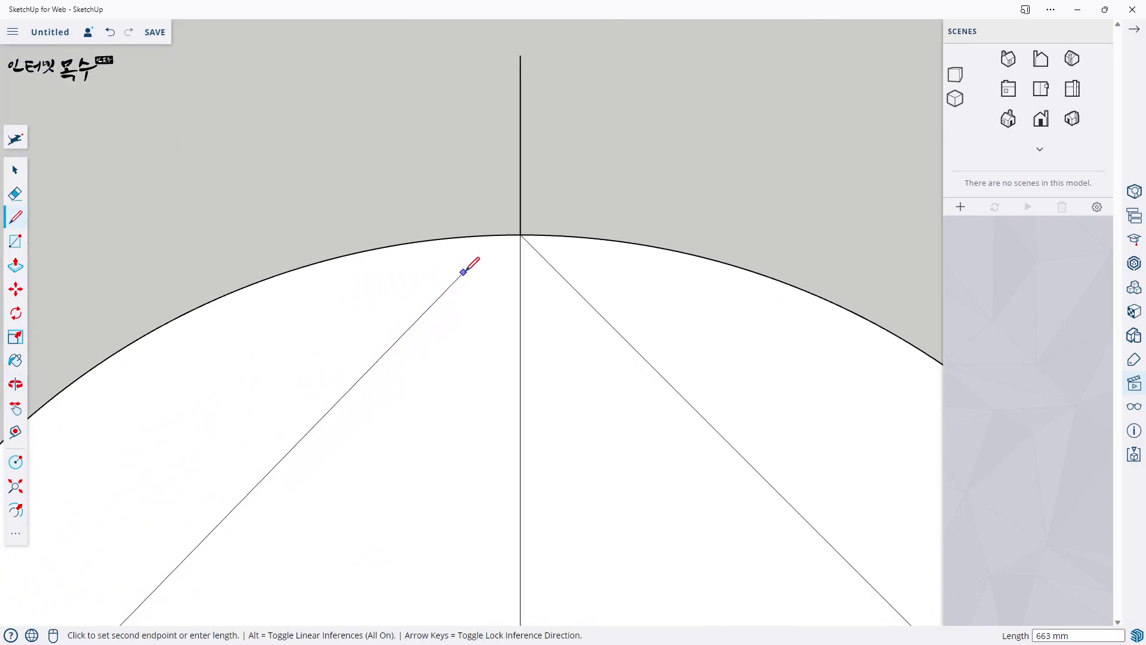
pyautogui.click(520, 234)
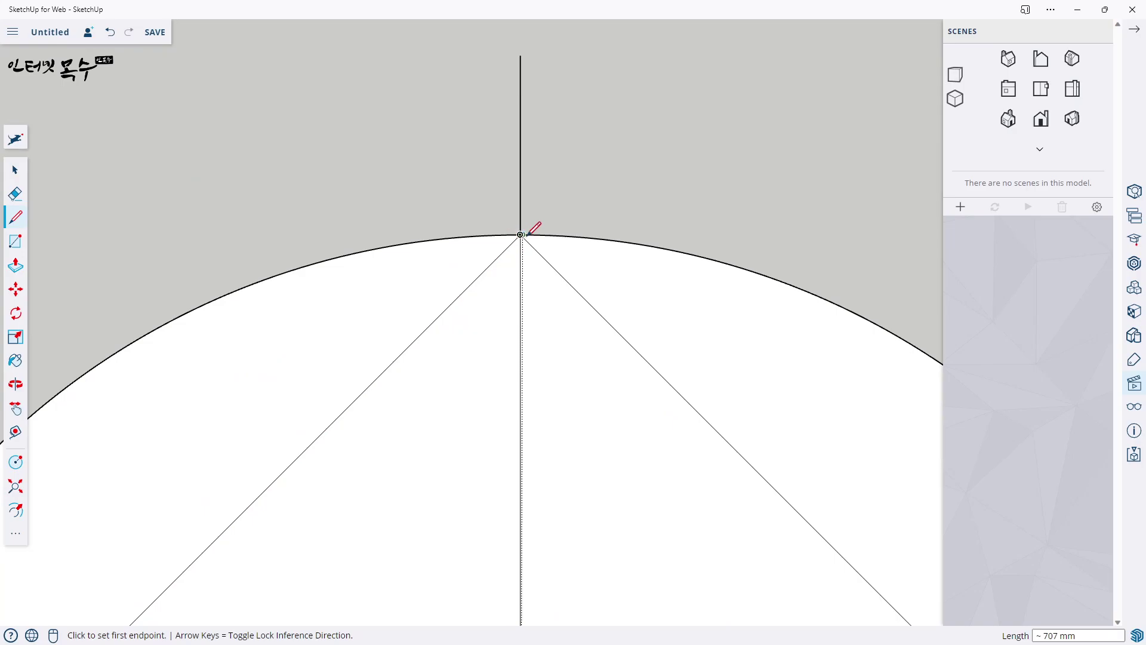
pyautogui.scroll(-2, 537, 229)
pyautogui.scroll(-2, 570, 299)
pyautogui.moveTo(567, 350)
pyautogui.mouseDown(button='middle')
pyautogui.moveTo(549, 298)
pyautogui.moveTo(617, 346)
pyautogui.mouseUp(button='middle')
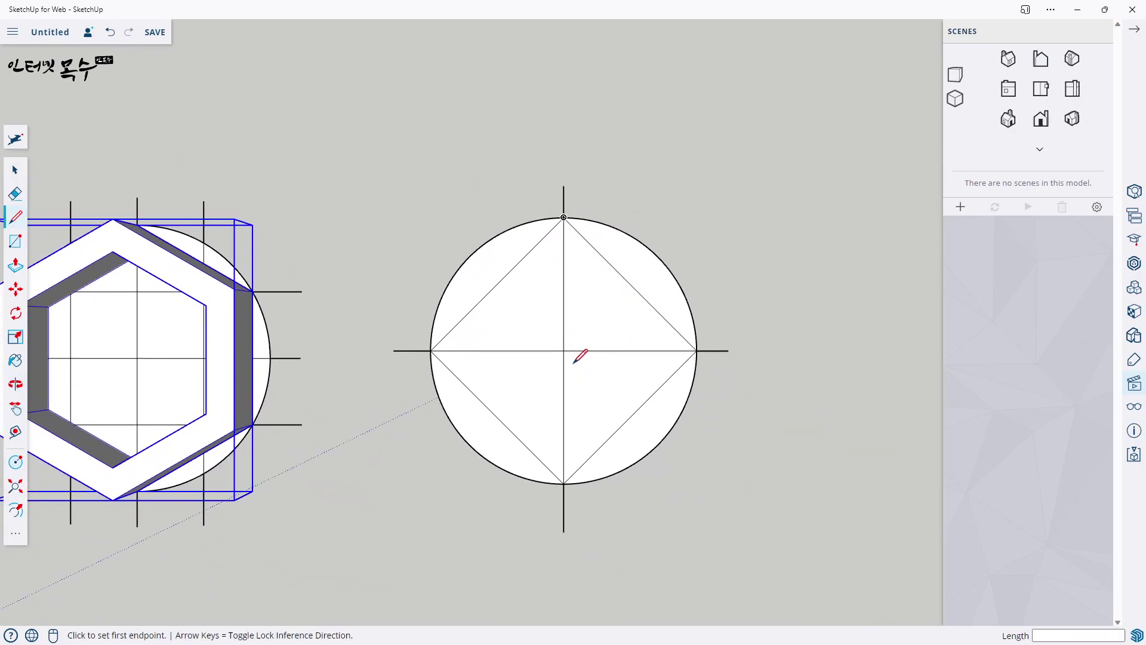
pyautogui.scroll(3, 574, 360)
pyautogui.scroll(3, 578, 343)
# Draw diagonal lines from the circle's centre past its upper-right and lower-right edge
pyautogui.click(569, 333)
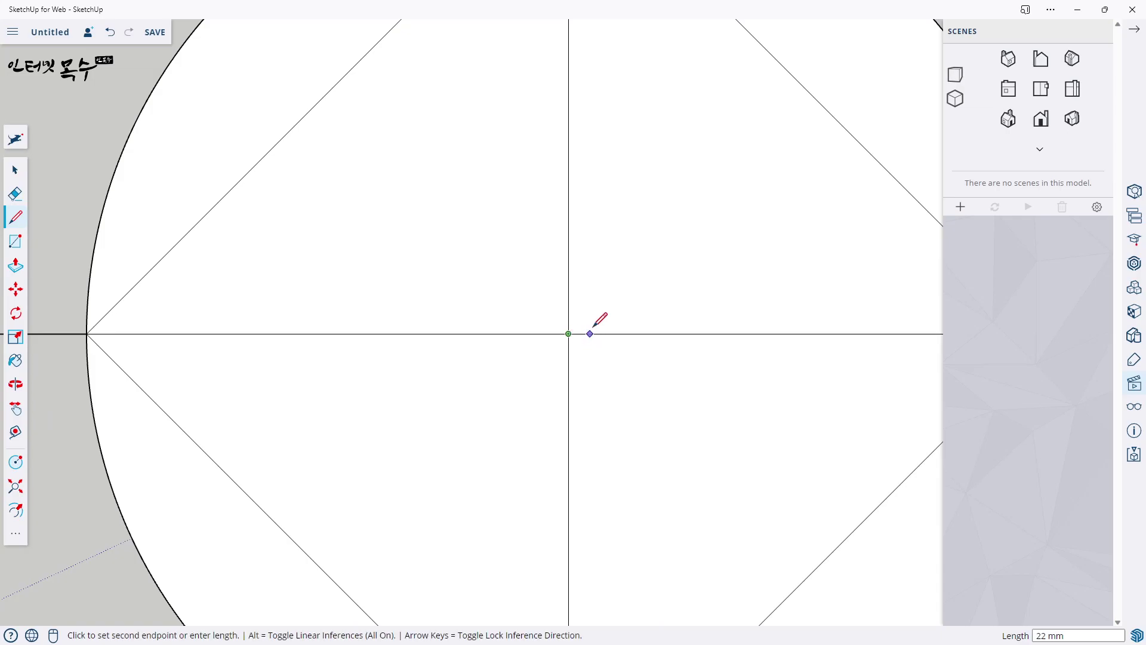
pyautogui.scroll(-6, 632, 307)
pyautogui.keyDown('shift'); pyautogui.moveTo(661, 276); pyautogui.dragTo(494, 404, button='middle'); pyautogui.keyUp('shift')
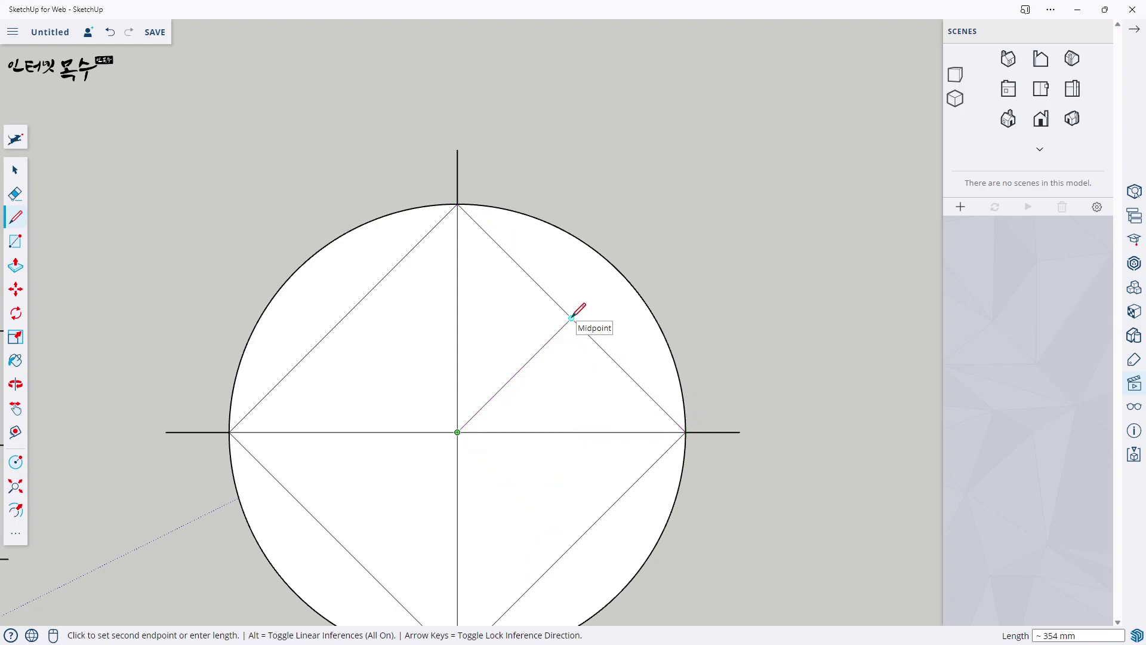
pyautogui.click(671, 219)
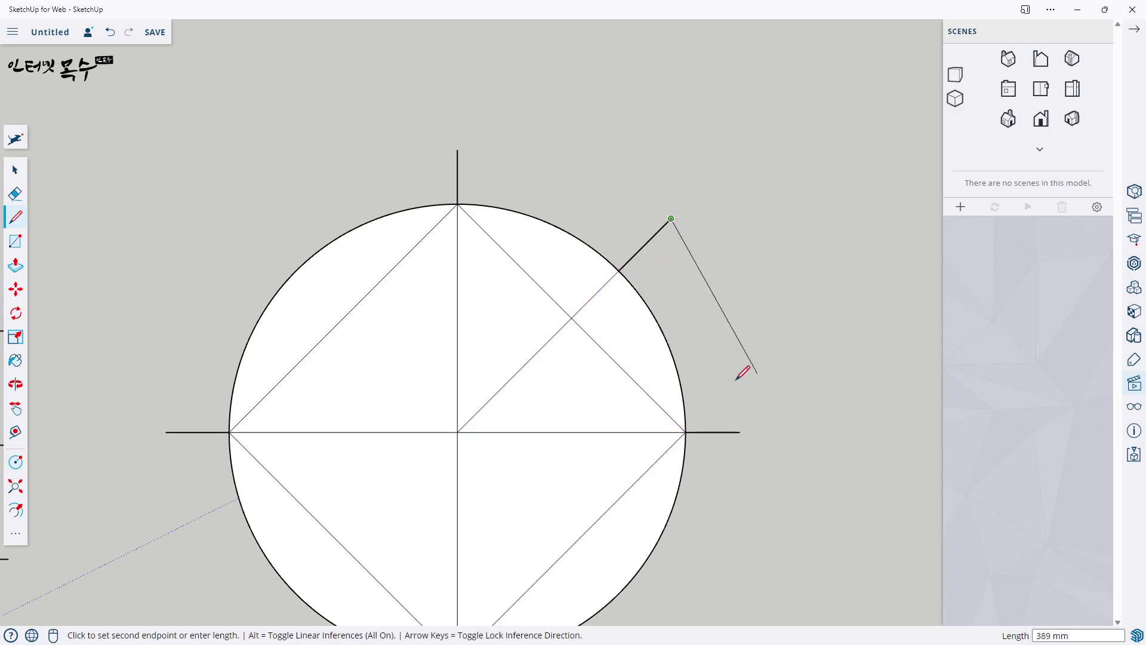
pyautogui.press('Escape')
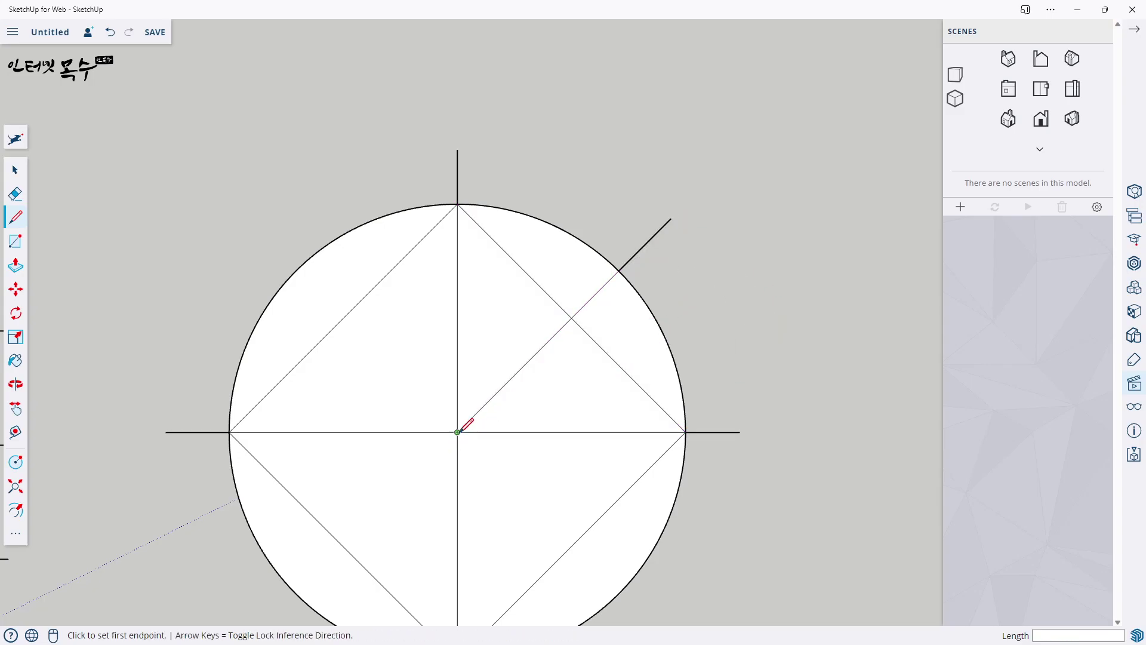
pyautogui.click(457, 431)
pyautogui.scroll(-3, 465, 438)
pyautogui.scroll(-1, 472, 445)
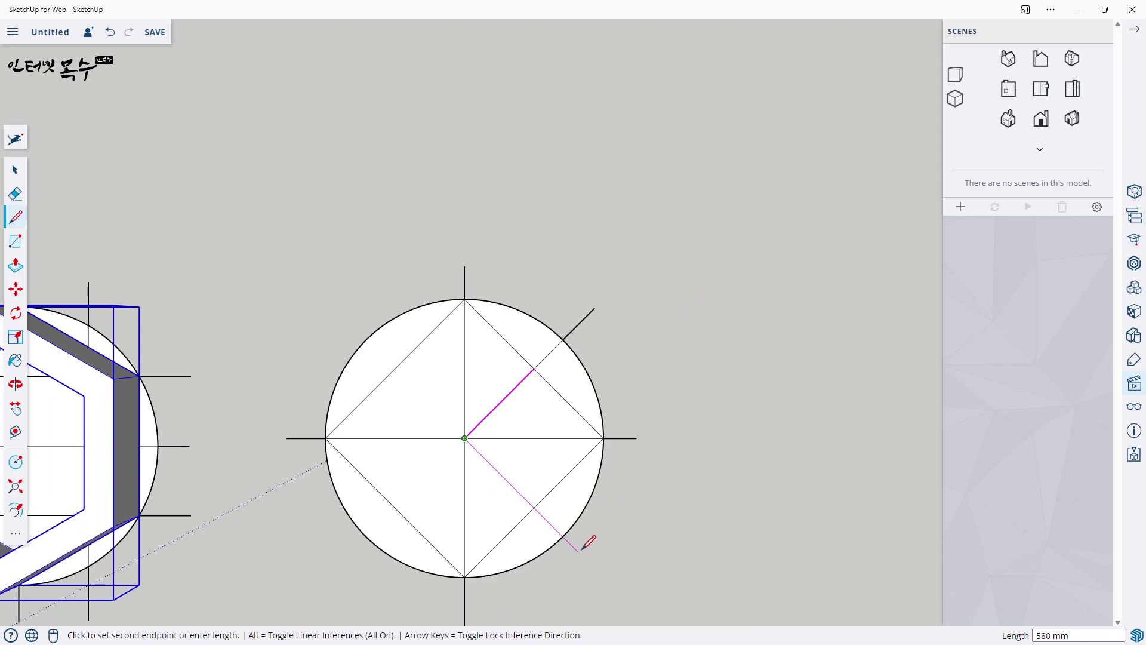
pyautogui.click(597, 564)
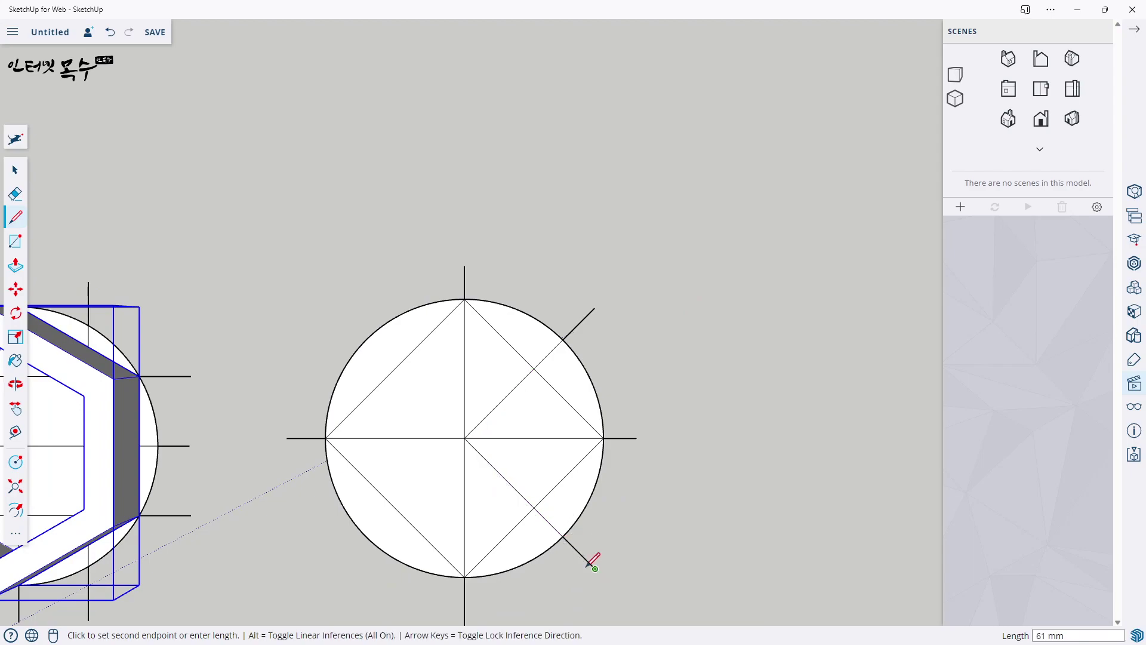
# Draw diagonal lines from the circle's centre past its lower-left and upper-left edge
pyautogui.click(464, 437)
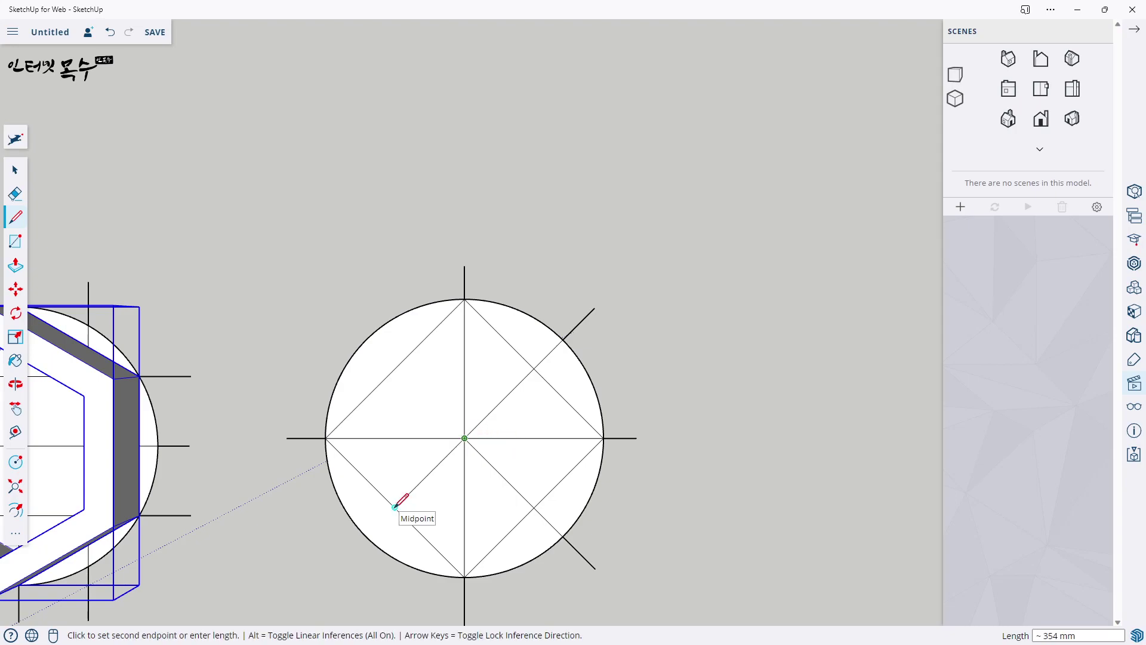
pyautogui.click(333, 569)
pyautogui.press('Escape')
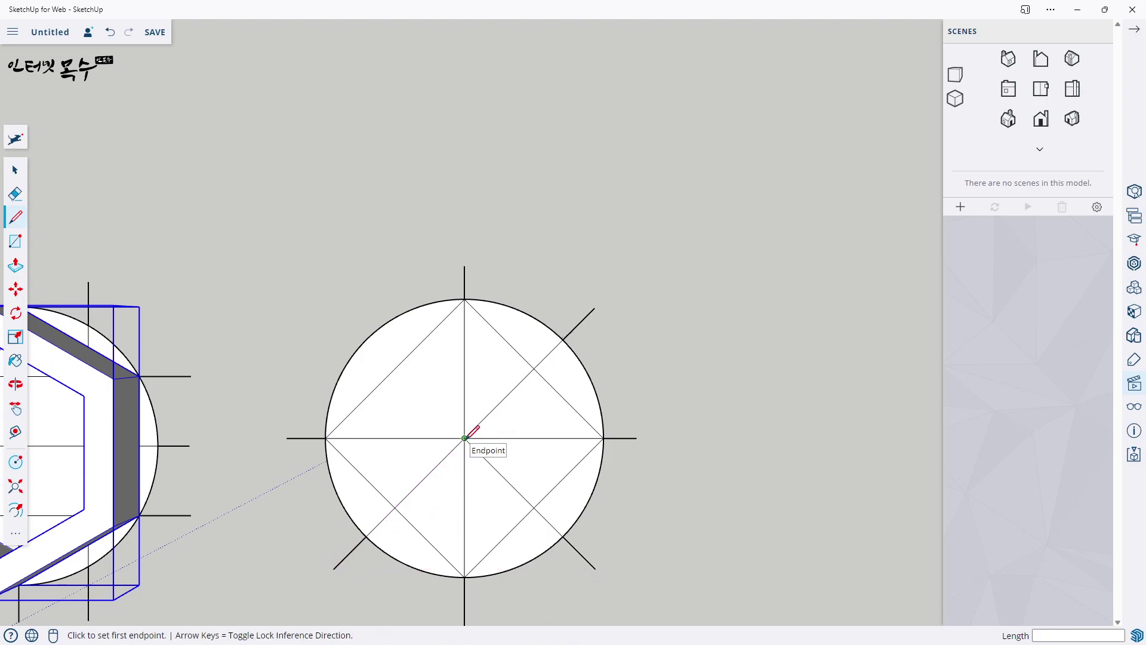
pyautogui.click(464, 438)
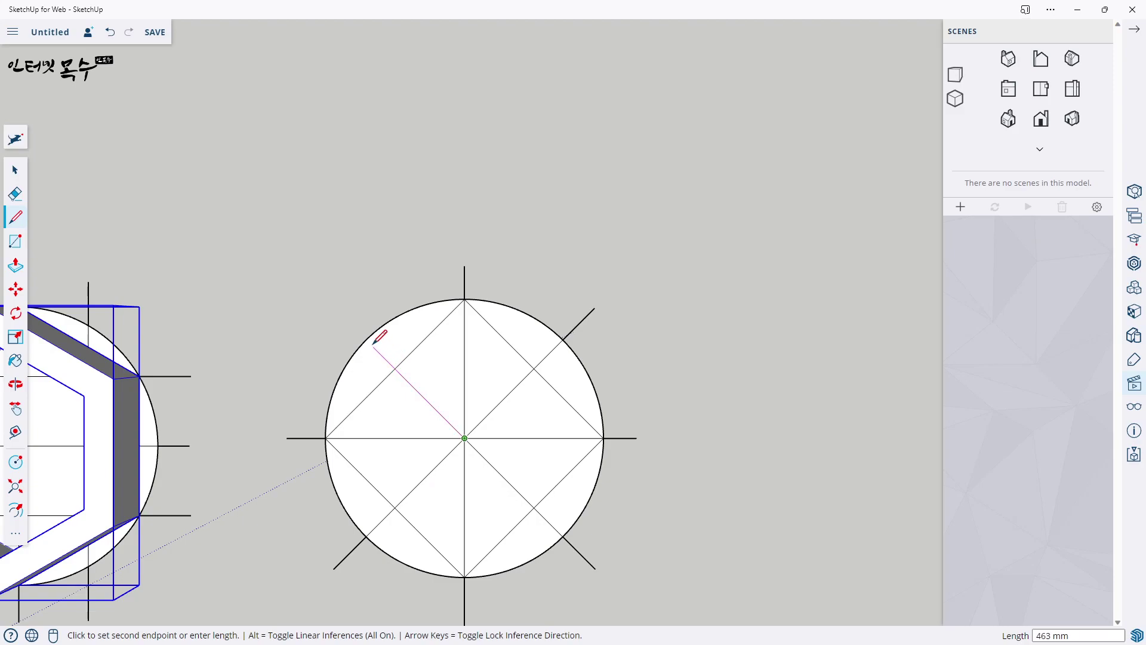
pyautogui.click(334, 298)
pyautogui.press('Escape')
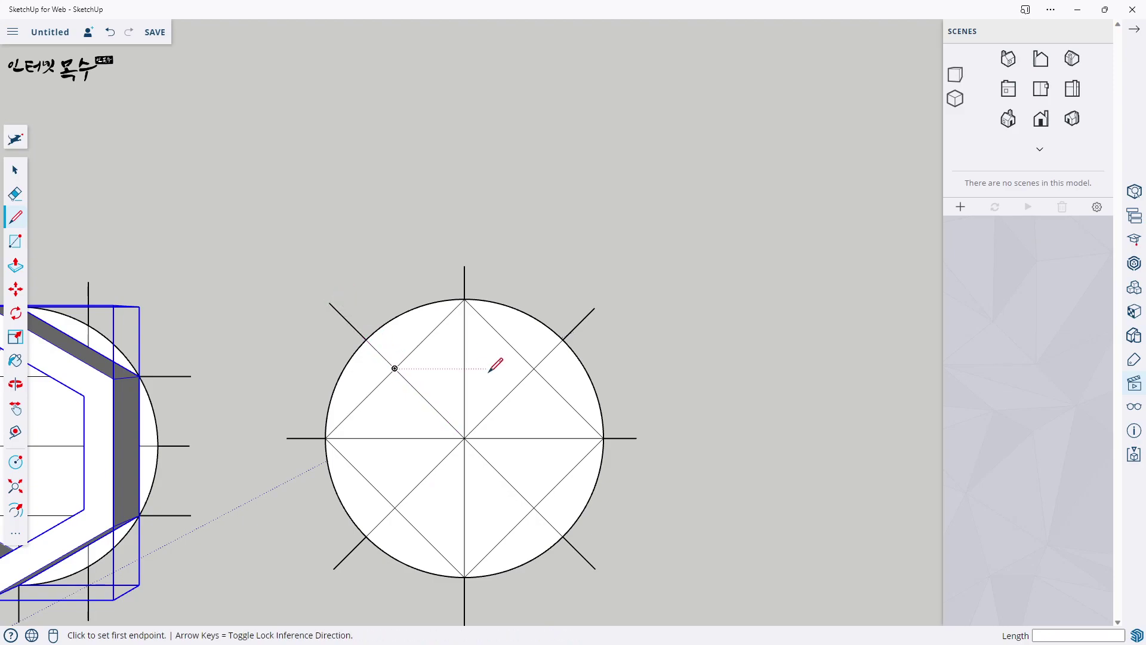
pyautogui.scroll(-1, 488, 371)
pyautogui.scroll(-2, 493, 529)
pyautogui.scroll(3, 493, 529)
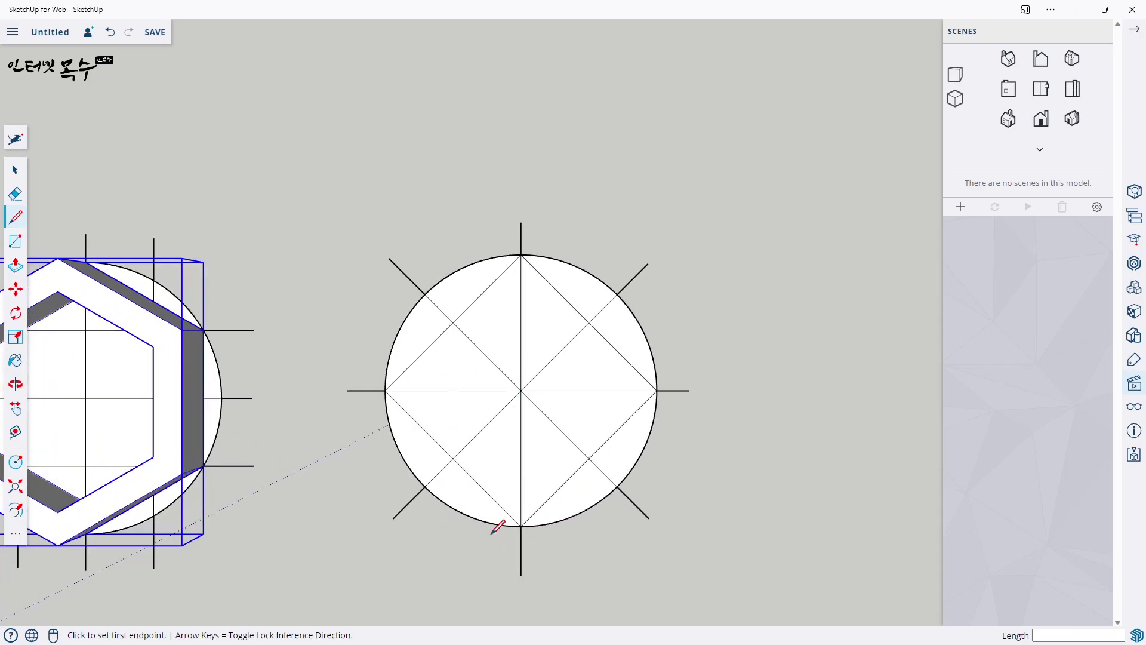
pyautogui.press('space')
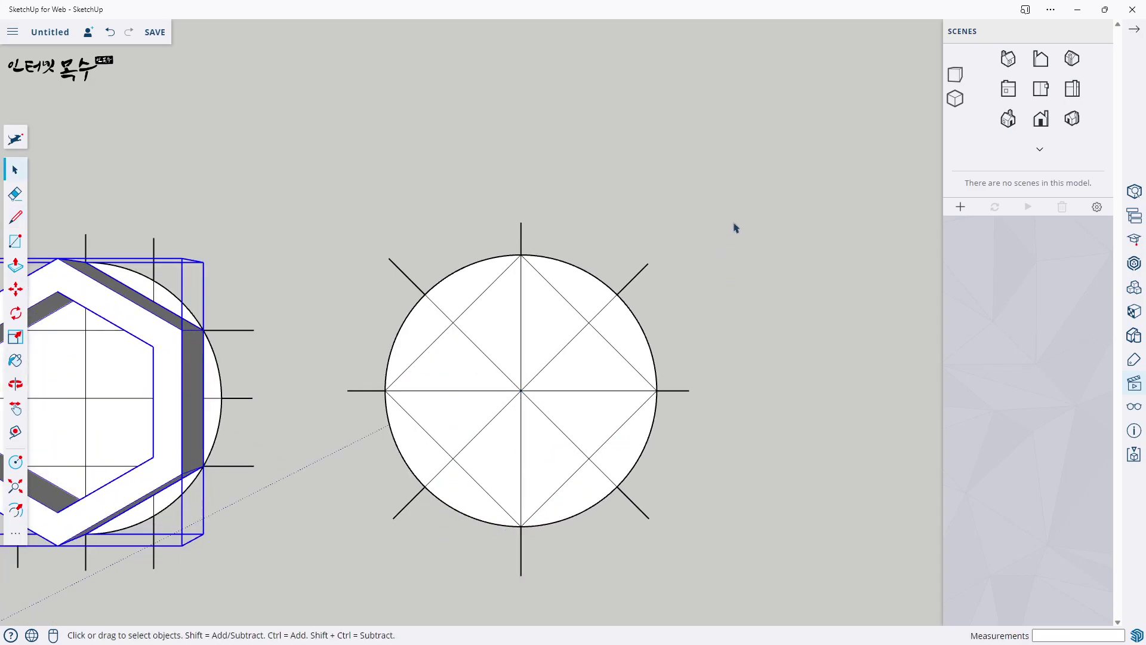
pyautogui.moveTo(734, 223); pyautogui.dragTo(450, 564)
# Group the second circle with its cross lines, diagonals and diamond using Make Group
pyautogui.moveTo(336, 577); pyautogui.dragTo(429, 574)
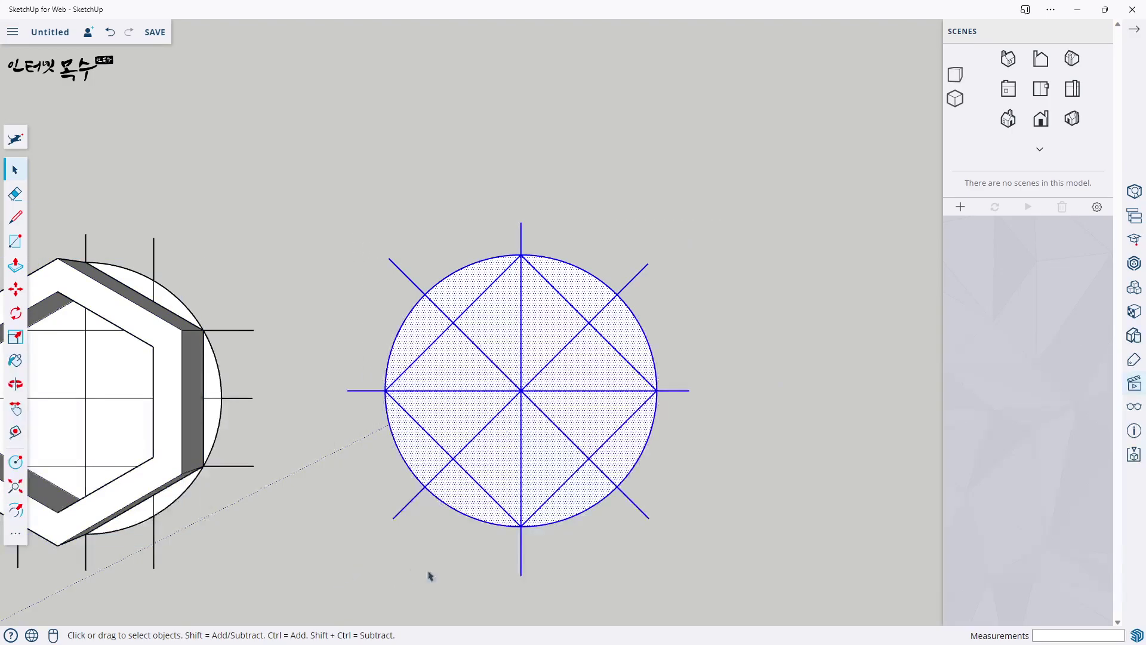
pyautogui.rightClick(549, 332)
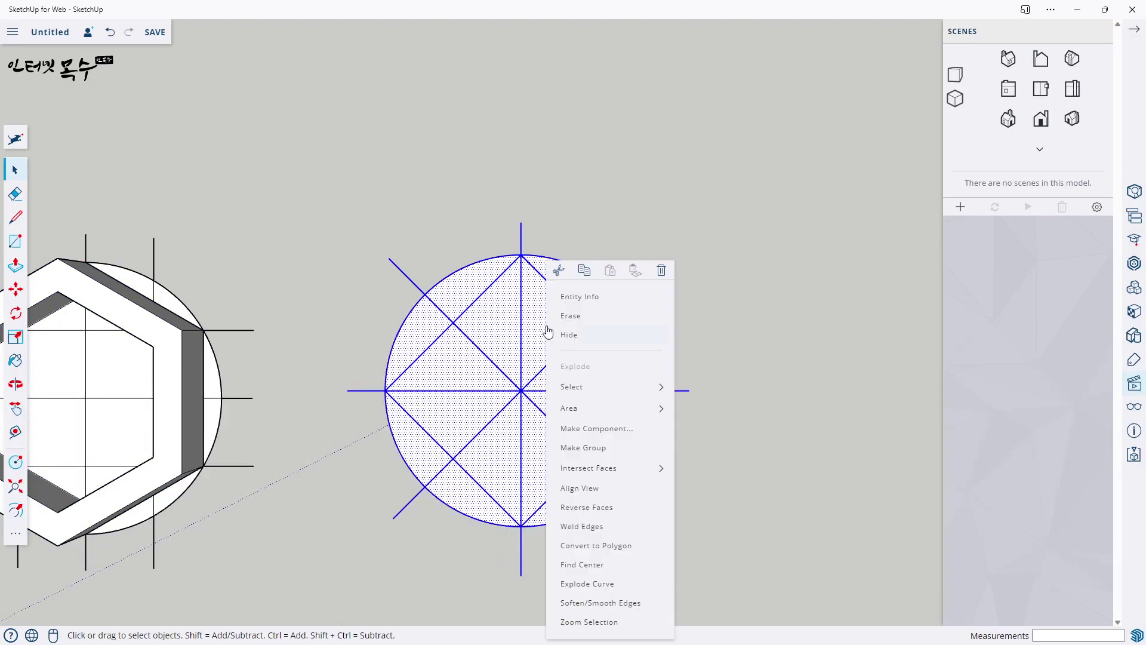
pyautogui.click(601, 454)
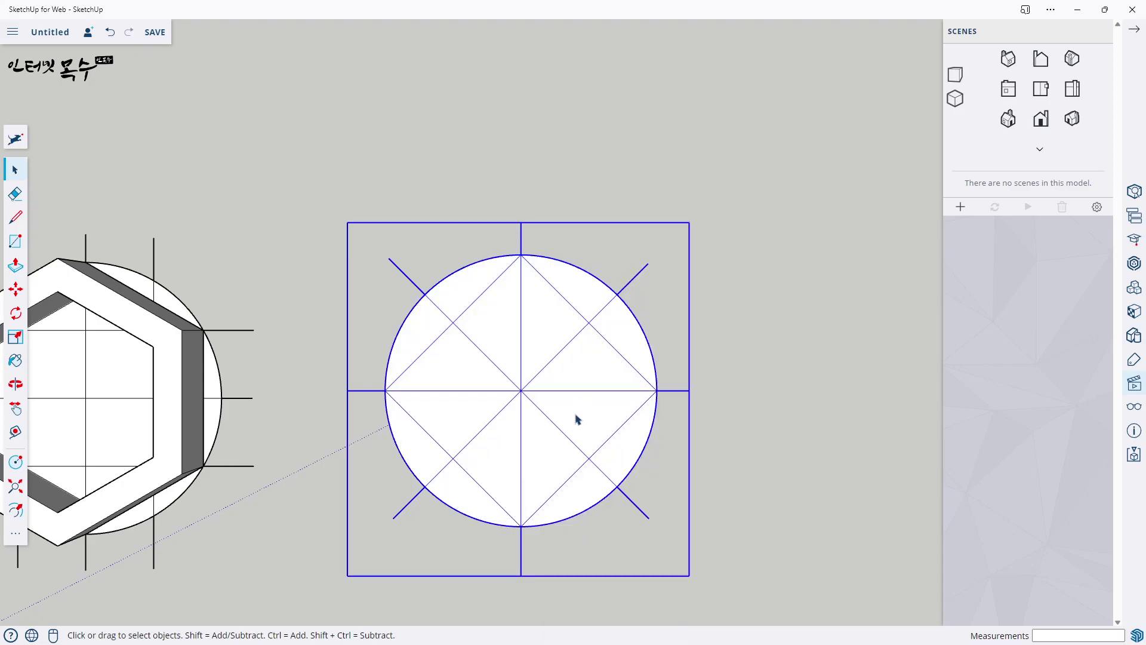
# Trace the octagon's first edges, from the circle's top point to the upper-right diagonal intersection and on to the right point
pyautogui.press('l')
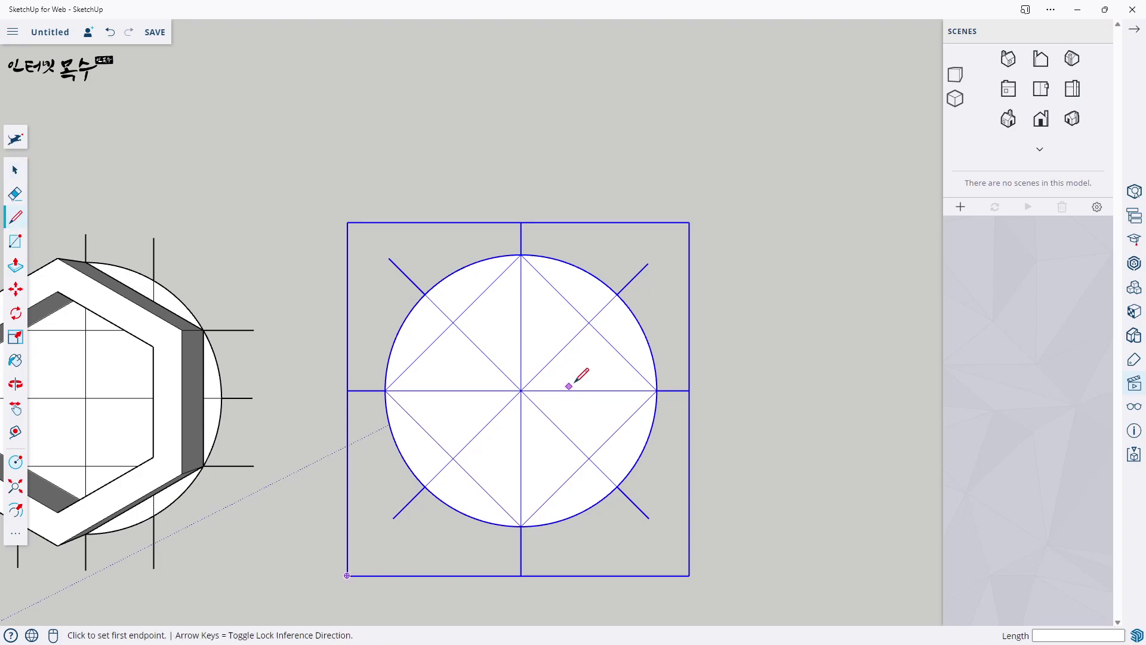
pyautogui.scroll(3, 527, 265)
pyautogui.scroll(4, 527, 266)
pyautogui.scroll(4, 506, 255)
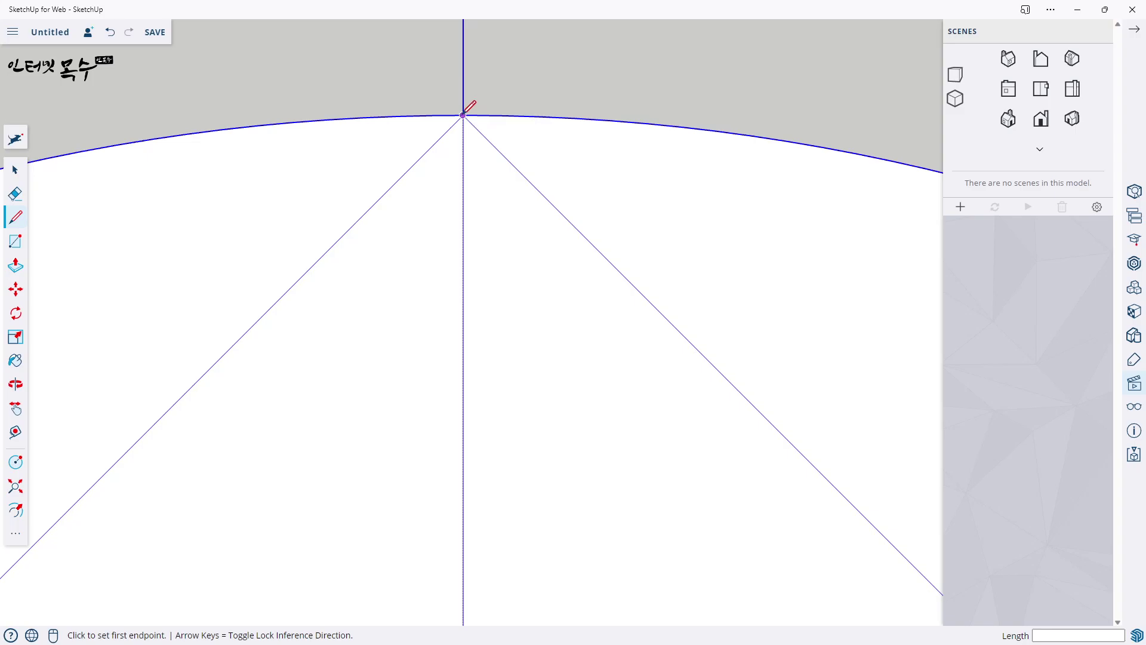
pyautogui.click(463, 113)
pyautogui.scroll(-2, 588, 179)
pyautogui.scroll(-3, 665, 263)
pyautogui.keyDown('shift'); pyautogui.moveTo(665, 263); pyautogui.dragTo(548, 203, button='middle'); pyautogui.keyUp('shift')
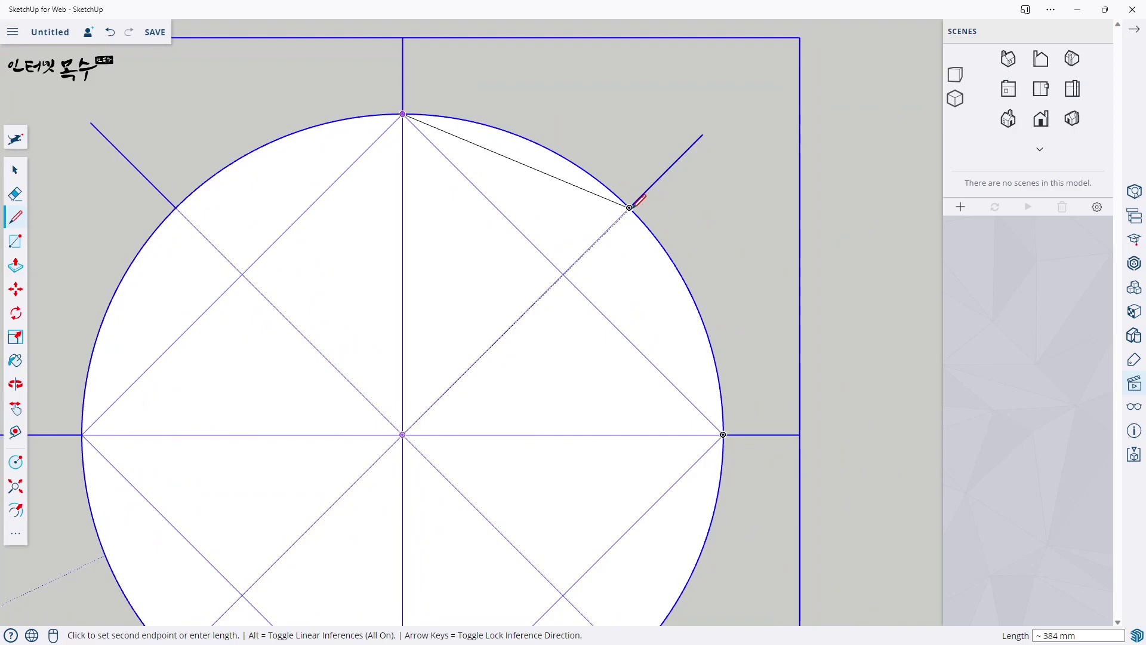
pyautogui.scroll(3, 628, 204)
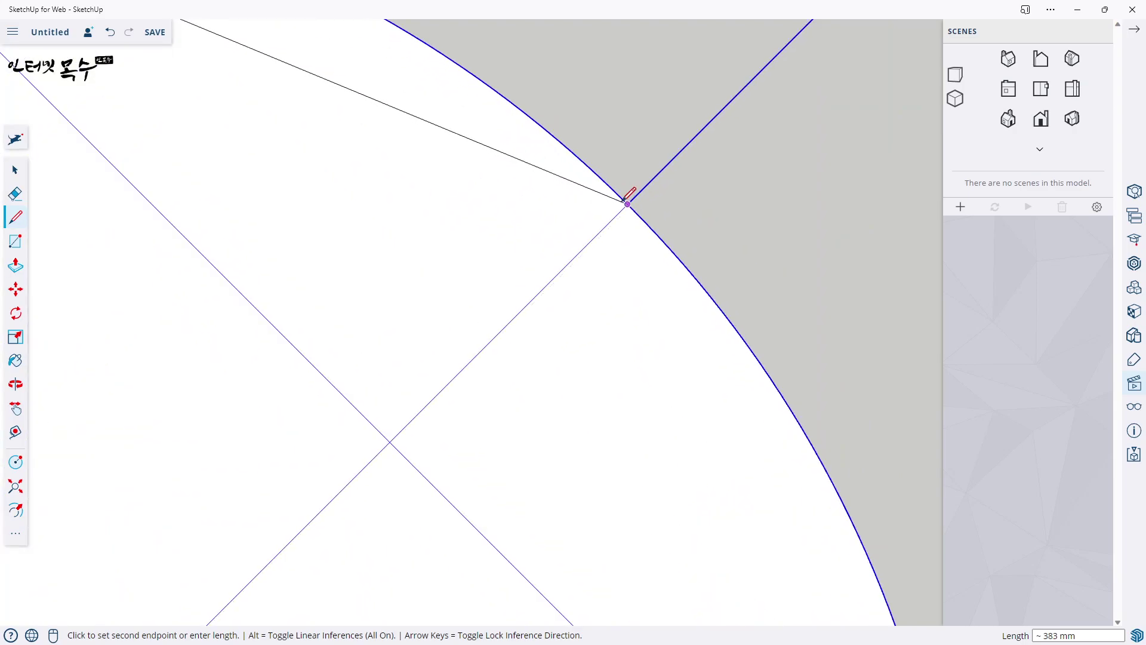
pyautogui.scroll(2, 627, 191)
pyautogui.scroll(1, 626, 191)
pyautogui.click(648, 210)
pyautogui.scroll(-2, 650, 212)
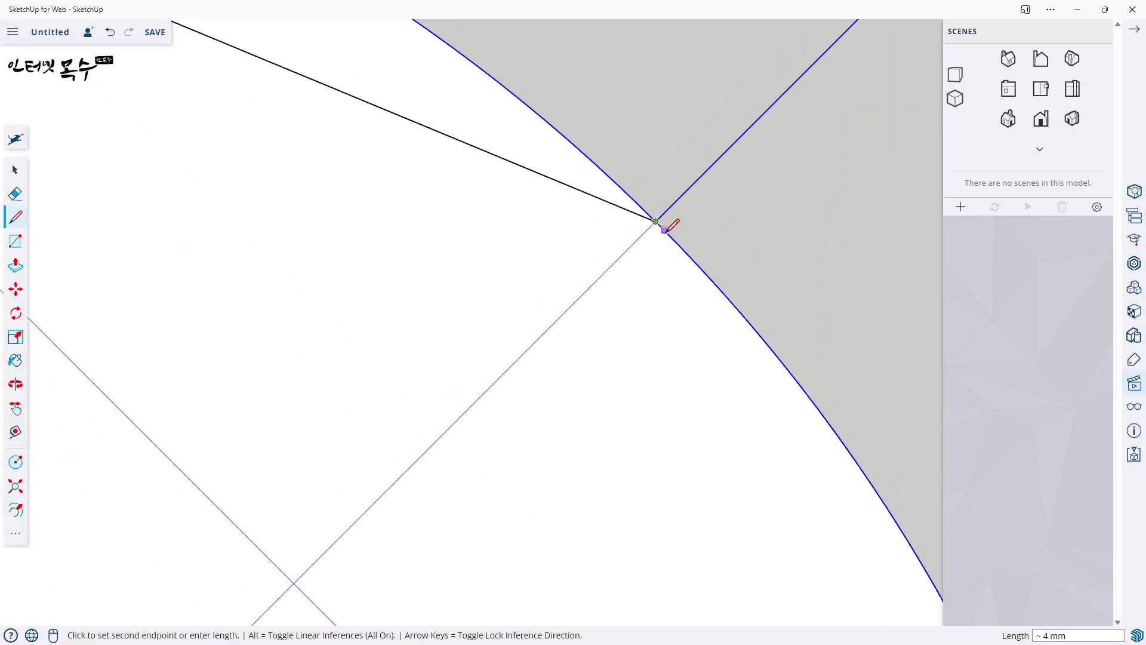
pyautogui.scroll(-3, 669, 222)
pyautogui.scroll(-2, 722, 345)
pyautogui.keyDown('shift'); pyautogui.moveTo(747, 440); pyautogui.dragTo(686, 170, button='middle'); pyautogui.keyUp('shift')
pyautogui.scroll(2, 688, 237)
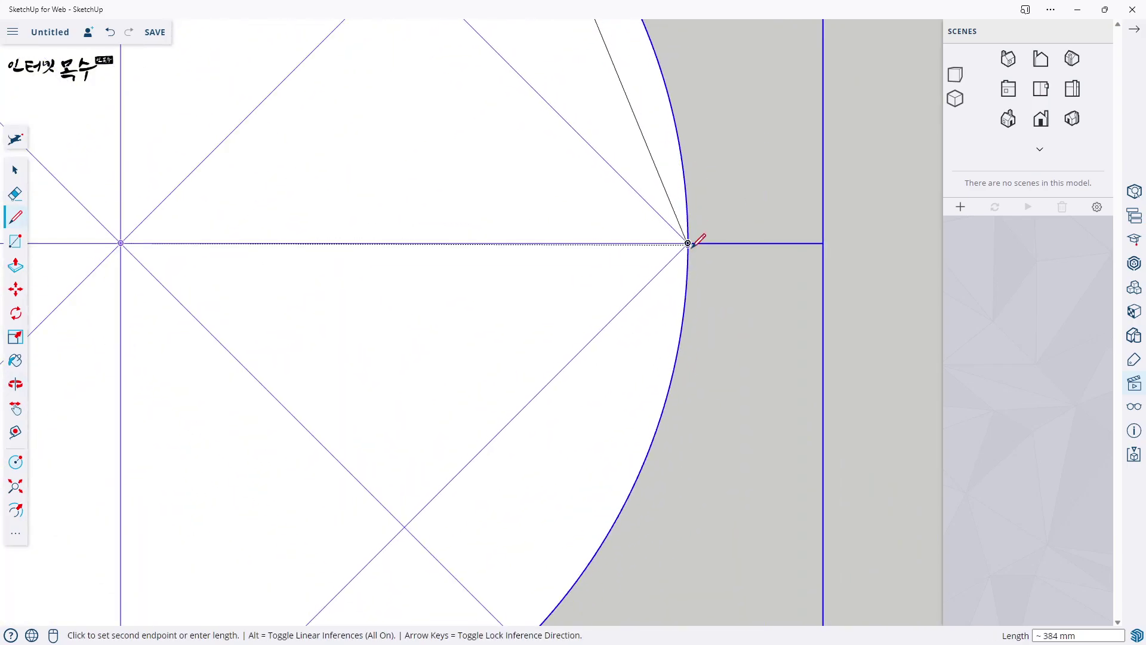
pyautogui.scroll(1, 687, 238)
pyautogui.click(686, 240)
# Continue the octagon through the lower-right diagonal intersection, the bottom point and the lower-left intersection
pyautogui.scroll(-3, 688, 239)
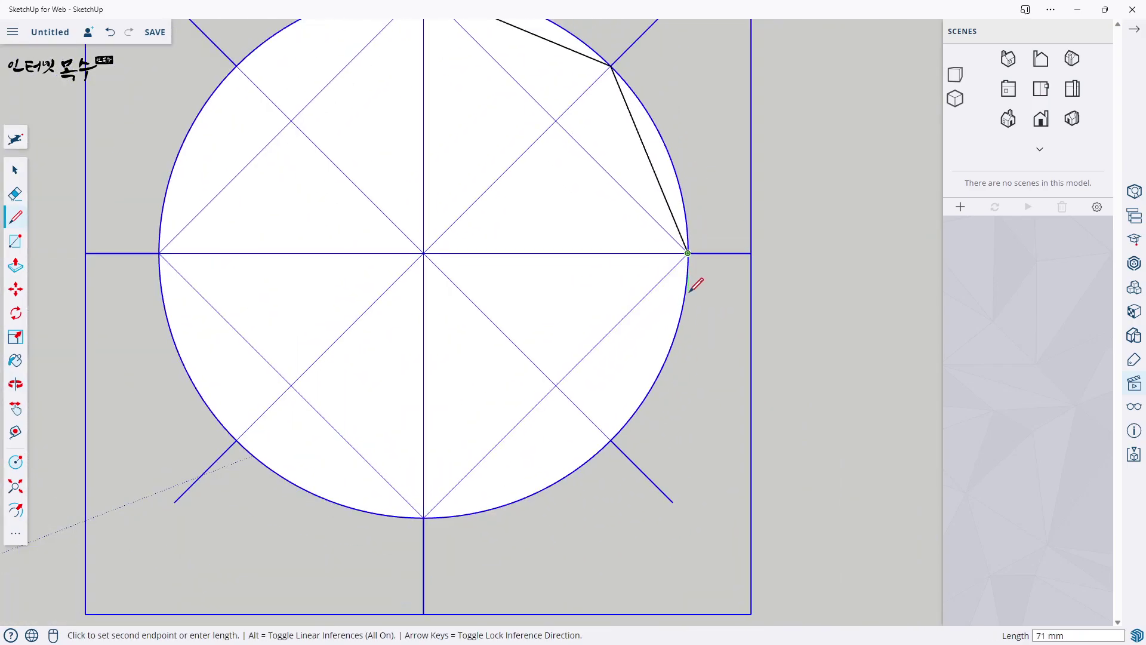
pyautogui.moveTo(652, 388)
pyautogui.mouseDown(button='middle')
pyautogui.moveTo(642, 389)
pyautogui.moveTo(690, 263)
pyautogui.mouseUp(button='middle')
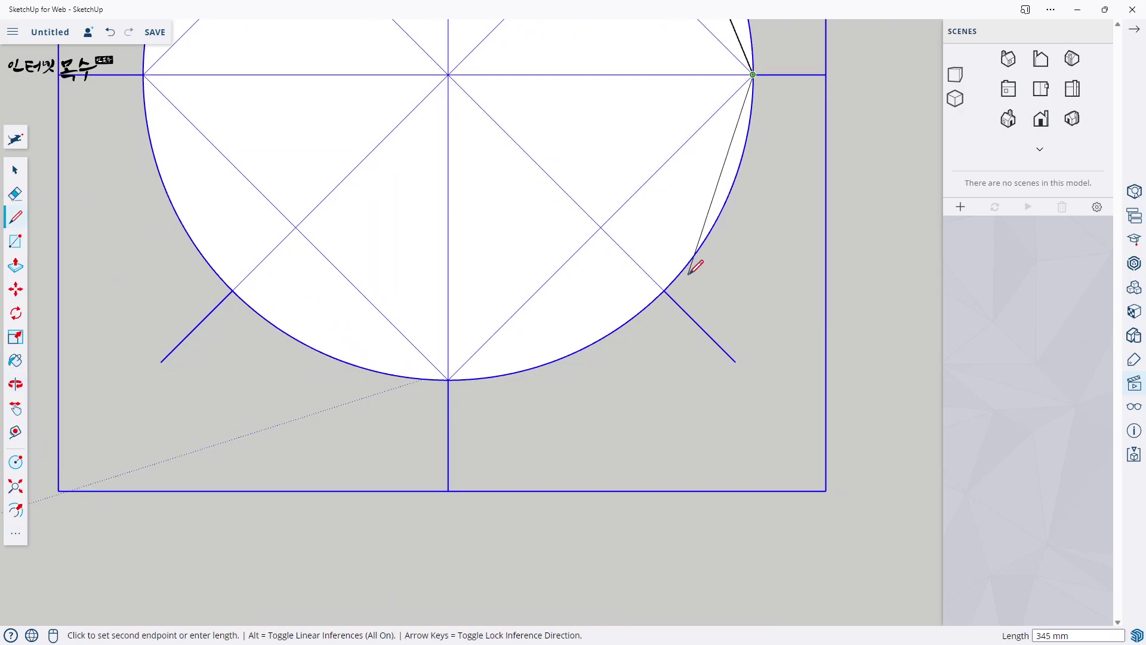
pyautogui.scroll(3, 652, 293)
pyautogui.scroll(2, 648, 300)
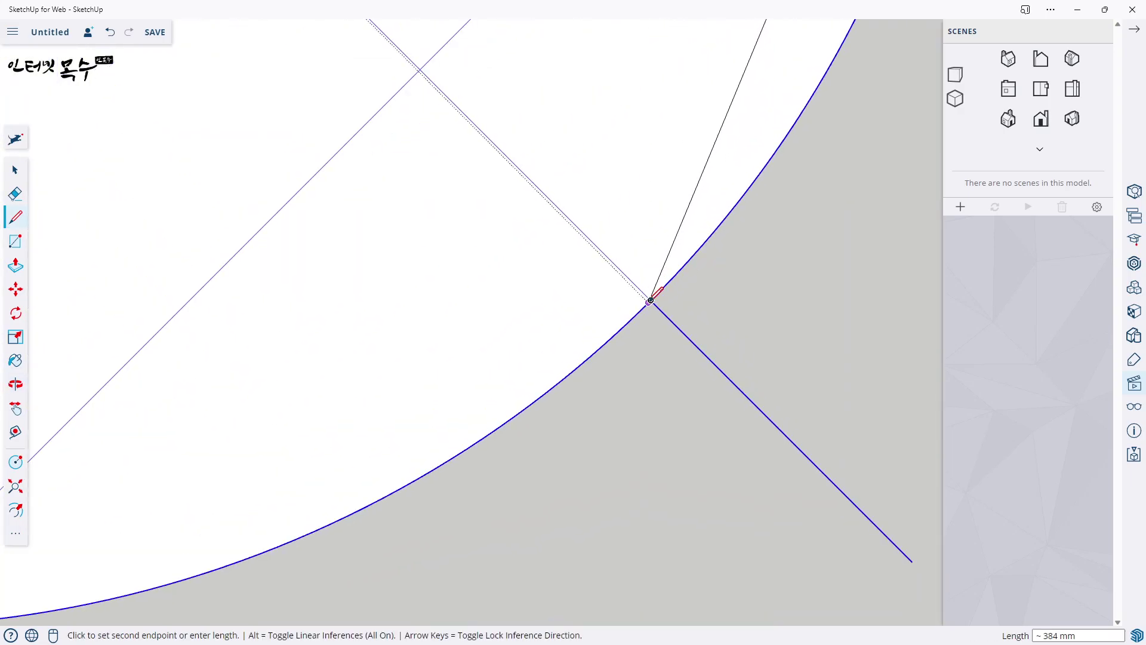
pyautogui.click(650, 300)
pyautogui.scroll(-3, 650, 300)
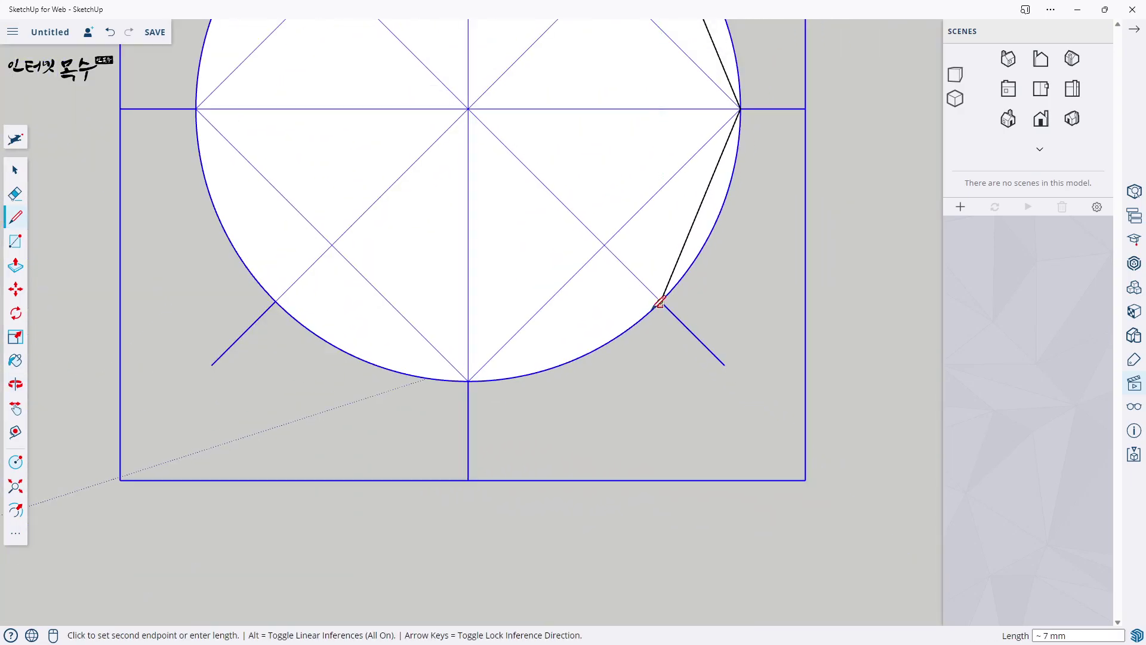
pyautogui.moveTo(660, 302)
pyautogui.mouseDown(button='middle')
pyautogui.moveTo(606, 384)
pyautogui.moveTo(657, 371)
pyautogui.mouseUp(button='middle')
pyautogui.scroll(3, 662, 404)
pyautogui.scroll(2, 664, 388)
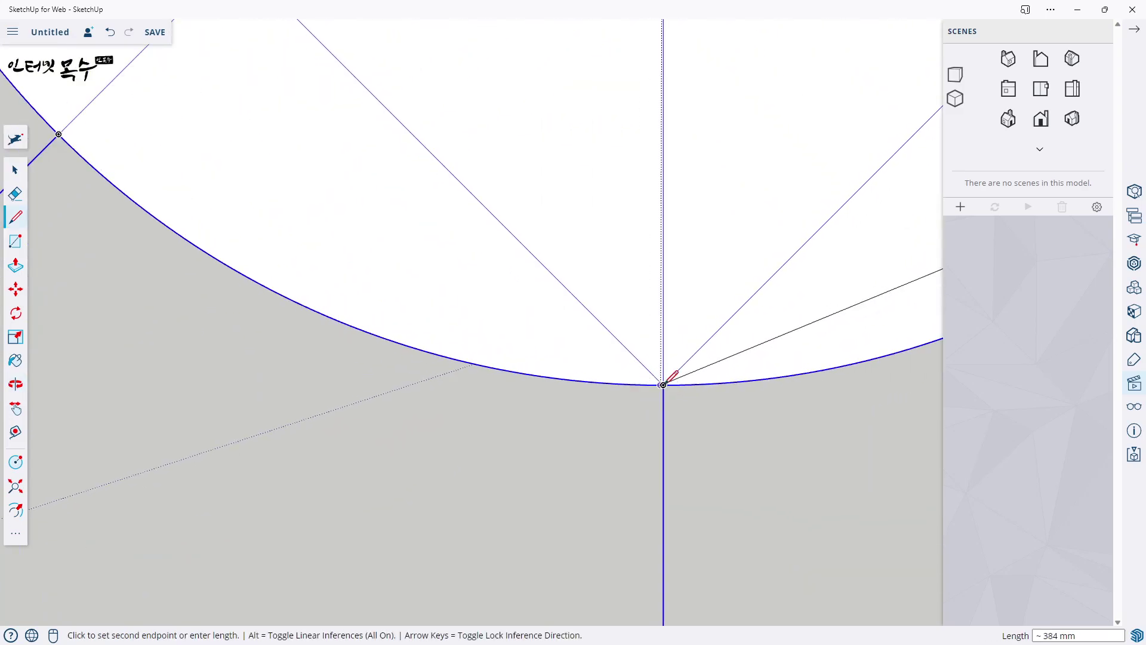
pyautogui.scroll(2, 664, 384)
pyautogui.click(664, 383)
pyautogui.scroll(-2, 558, 361)
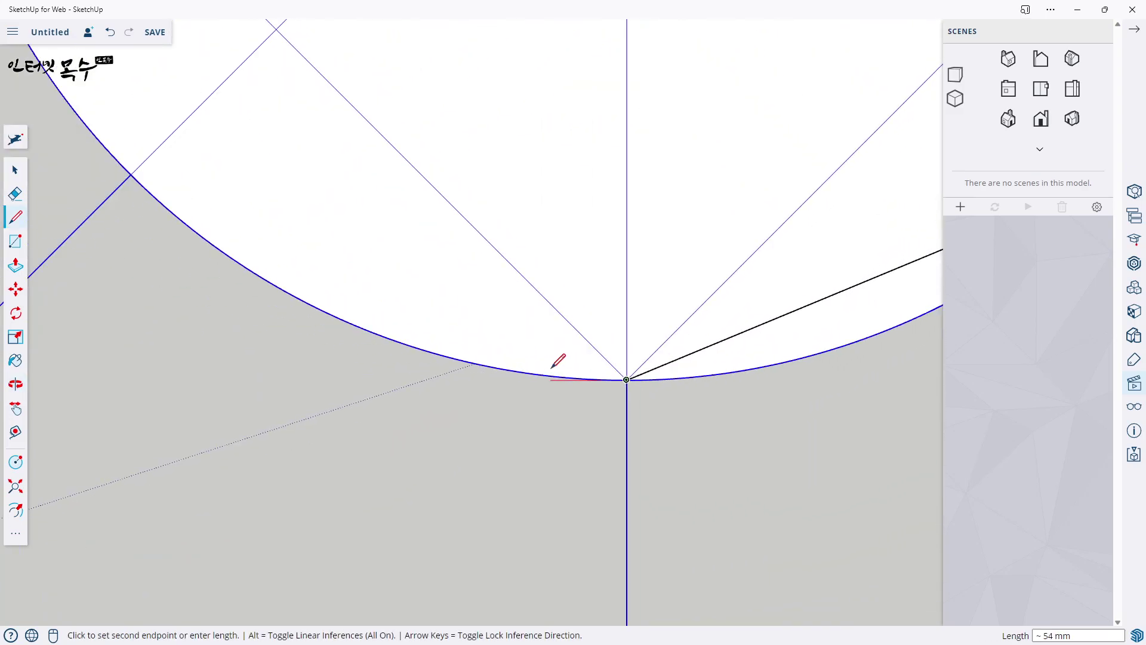
pyautogui.scroll(-2, 396, 295)
pyautogui.keyDown('shift'); pyautogui.moveTo(396, 294); pyautogui.dragTo(559, 412, button='middle'); pyautogui.keyUp('shift')
pyautogui.scroll(2, 506, 396)
pyautogui.scroll(2, 508, 385)
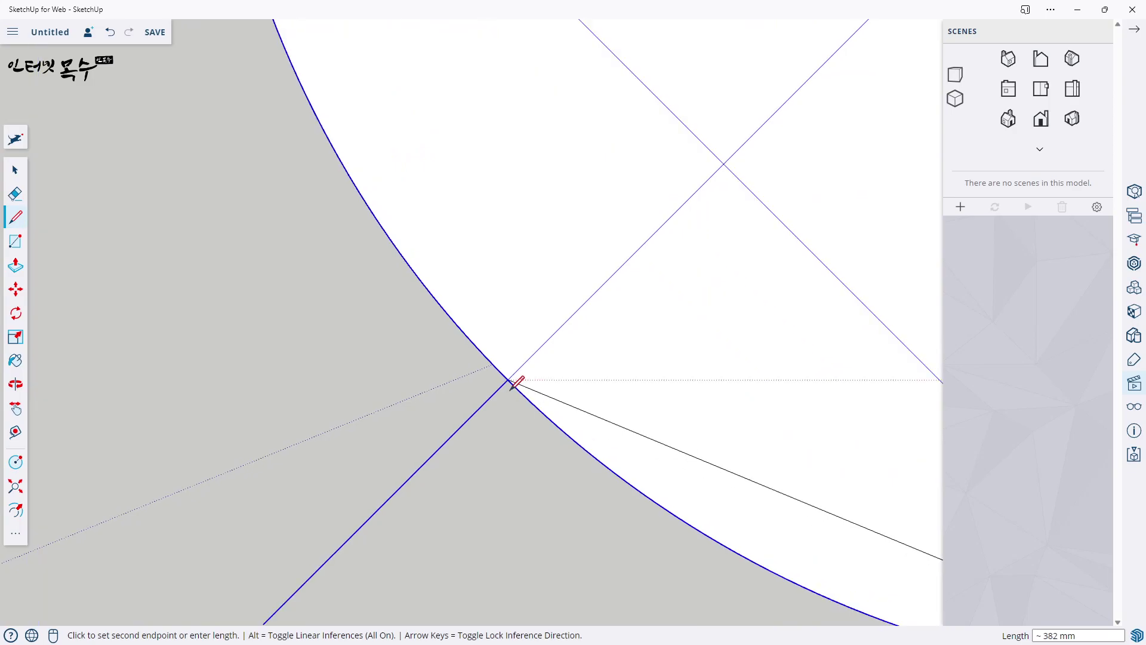
pyautogui.click(507, 380)
# Close the octagon through the left point and upper-left intersection back to the top point
pyautogui.scroll(-3, 505, 358)
pyautogui.scroll(-1, 420, 236)
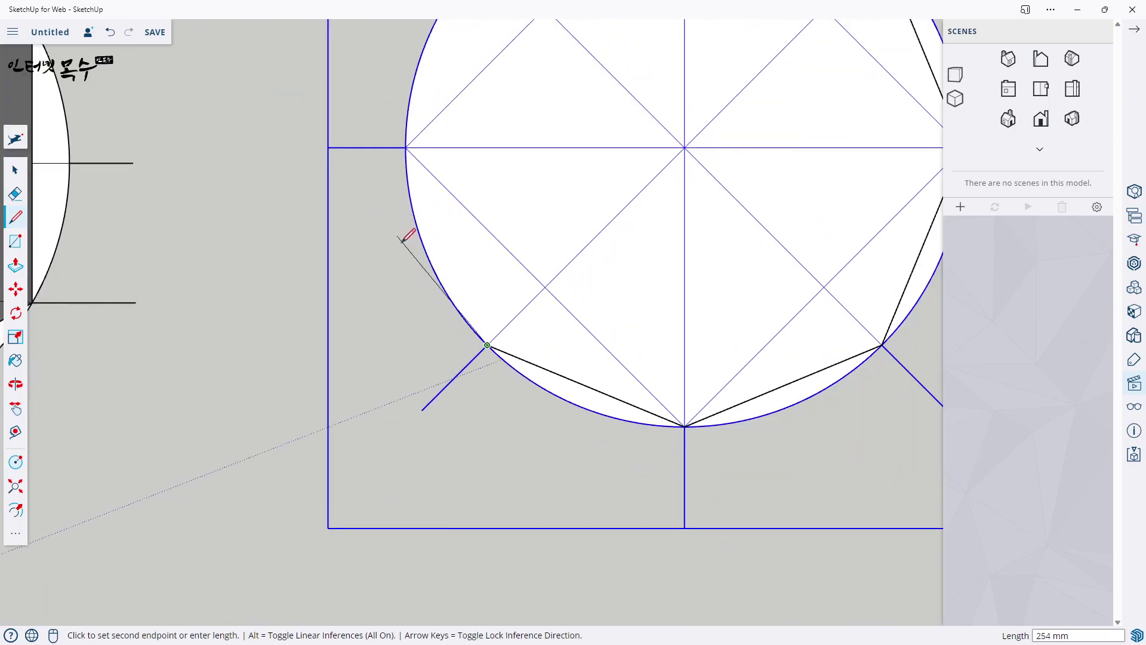
pyautogui.scroll(1, 503, 358)
pyautogui.scroll(3, 506, 313)
pyautogui.scroll(2, 501, 317)
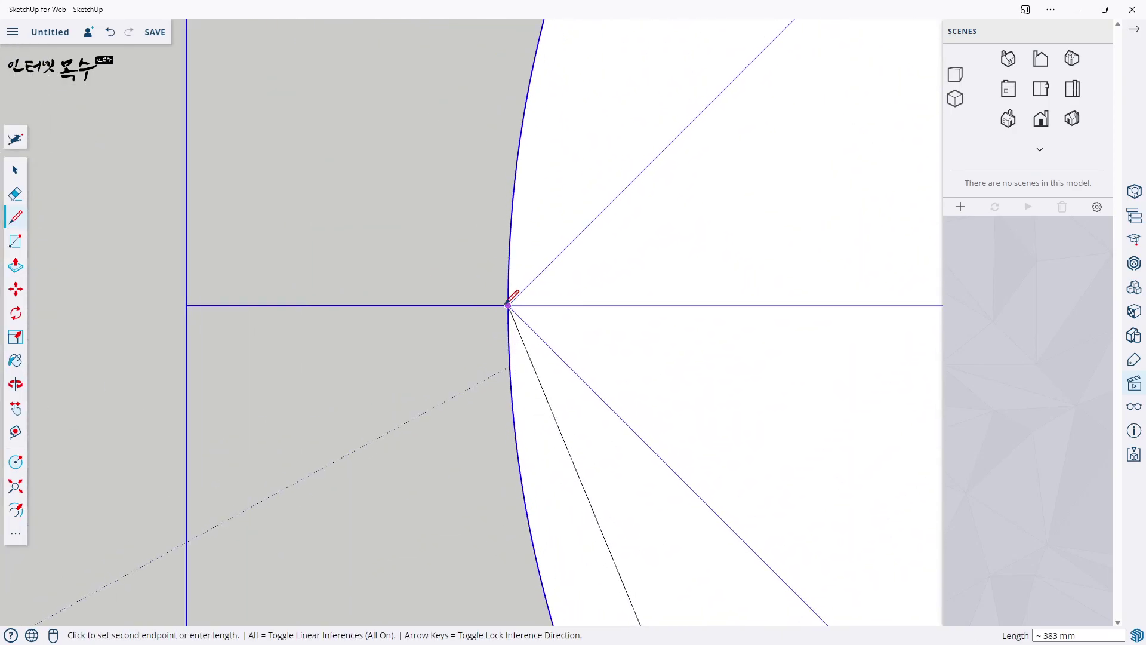
pyautogui.click(508, 305)
pyautogui.scroll(-5, 510, 298)
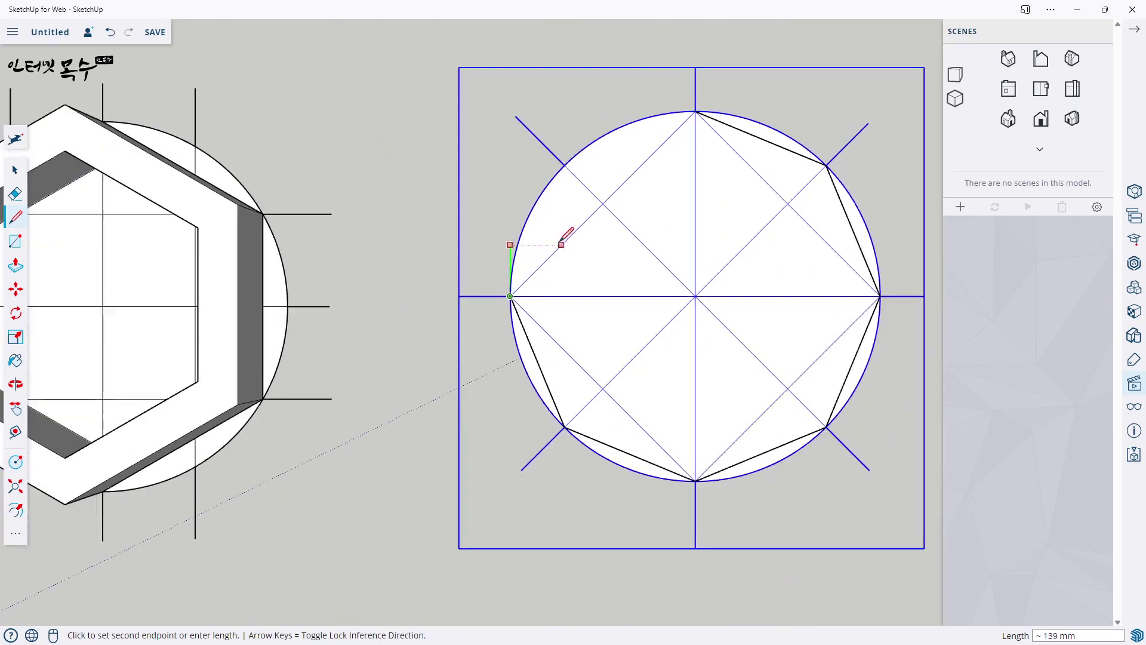
pyautogui.moveTo(563, 238)
pyautogui.keyDown('shift'); pyautogui.mouseDown(button='middle')
pyautogui.moveTo(444, 398)
pyautogui.moveTo(307, 381)
pyautogui.mouseUp(button='middle'); pyautogui.keyUp('shift')
pyautogui.scroll(3, 436, 411)
pyautogui.click(444, 361)
pyautogui.keyDown('shift'); pyautogui.moveTo(378, 389); pyautogui.dragTo(335, 391, button='middle'); pyautogui.keyUp('shift')
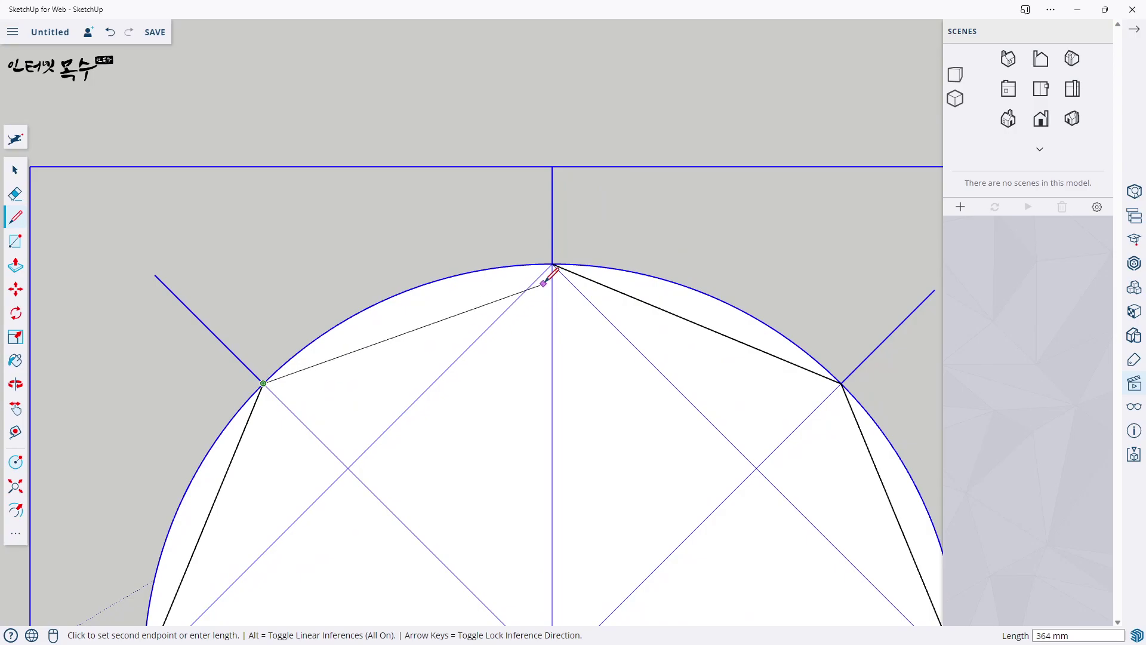
pyautogui.click(552, 264)
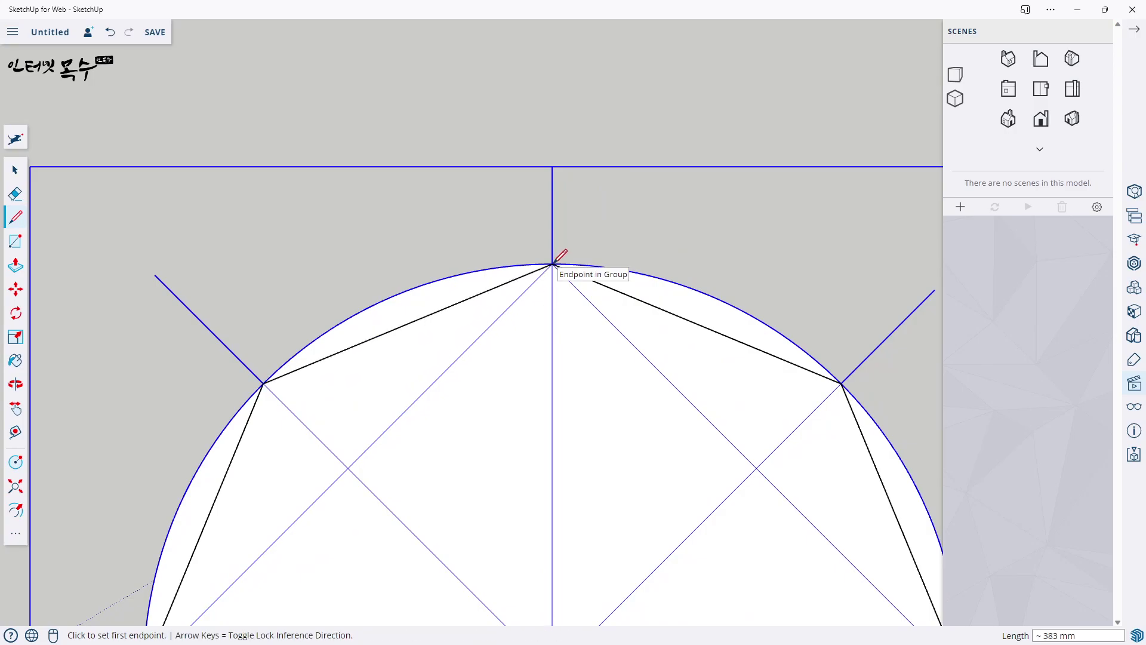
pyautogui.scroll(-5, 601, 282)
pyautogui.moveTo(639, 396)
pyautogui.keyDown('shift'); pyautogui.mouseDown(button='middle')
pyautogui.moveTo(599, 396)
pyautogui.moveTo(585, 328)
pyautogui.mouseUp(button='middle'); pyautogui.keyUp('shift')
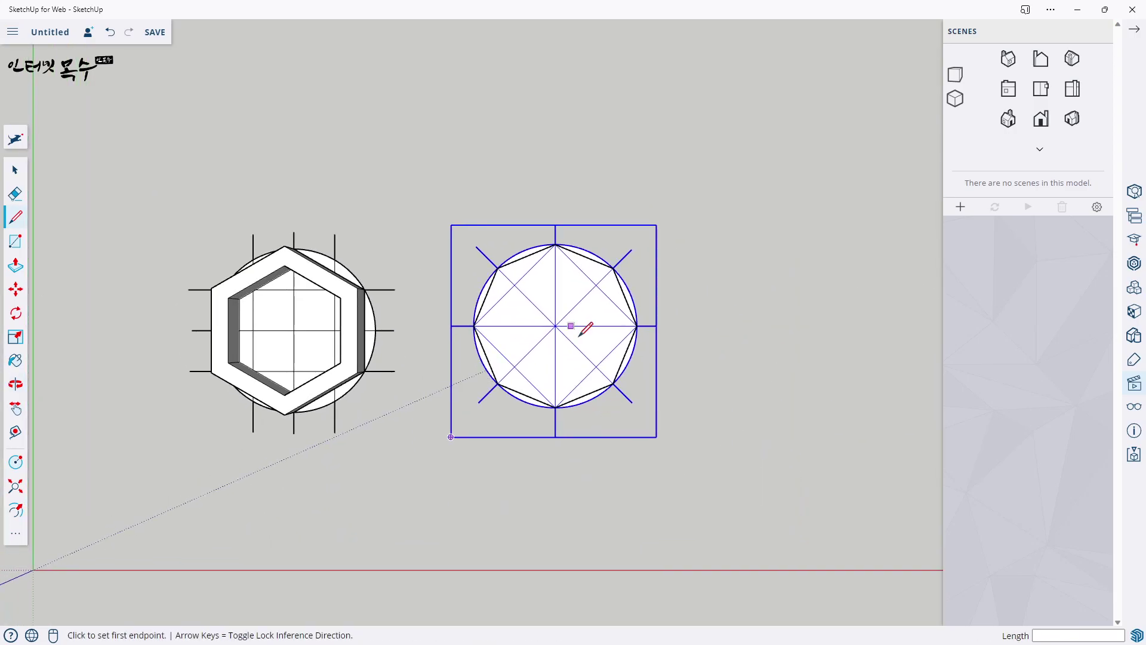
pyautogui.keyDown('shift'); pyautogui.moveTo(641, 417); pyautogui.dragTo(651, 442, button='middle'); pyautogui.keyUp('shift')
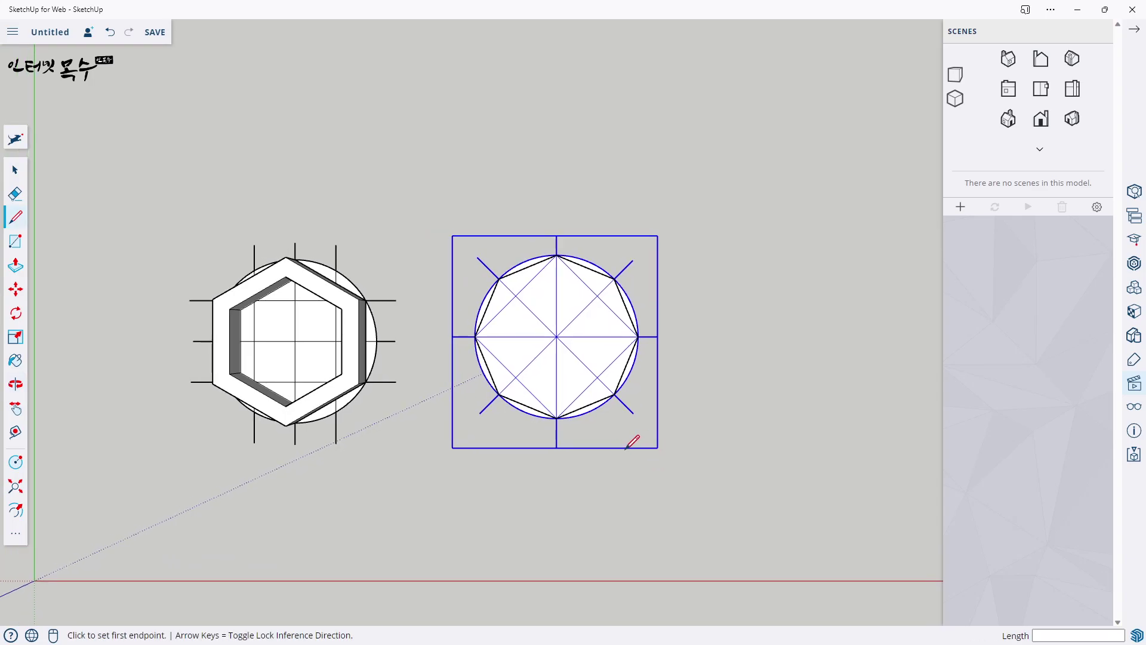
pyautogui.press('space')
# Make the selected octagon construction geometry into a group
pyautogui.click(567, 367)
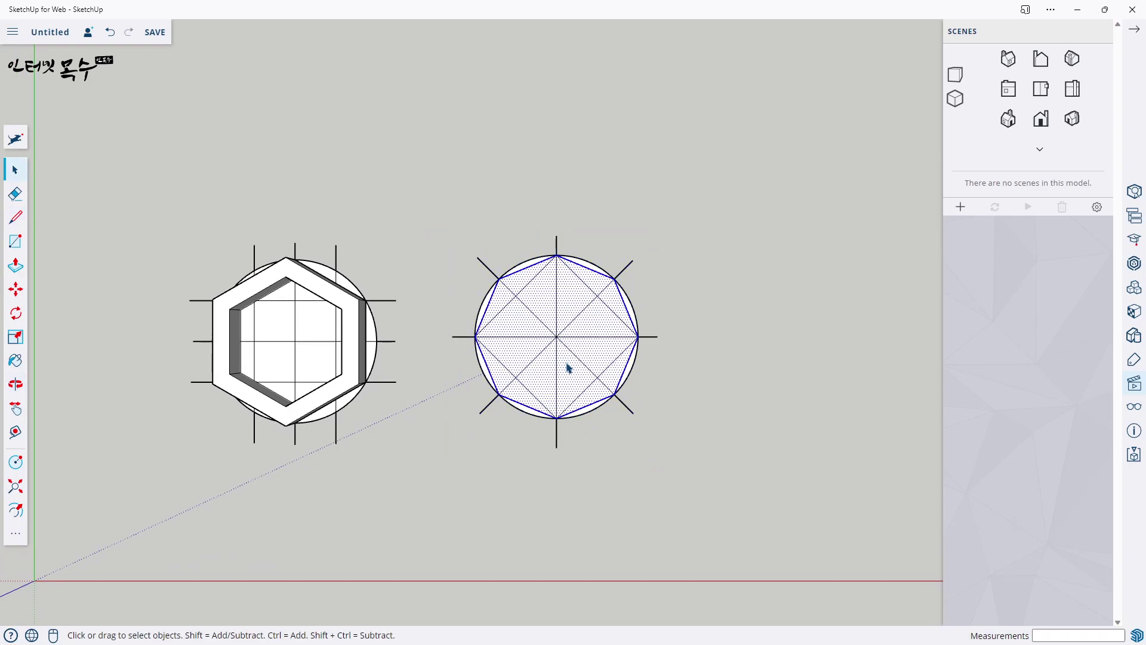
pyautogui.rightClick(568, 353)
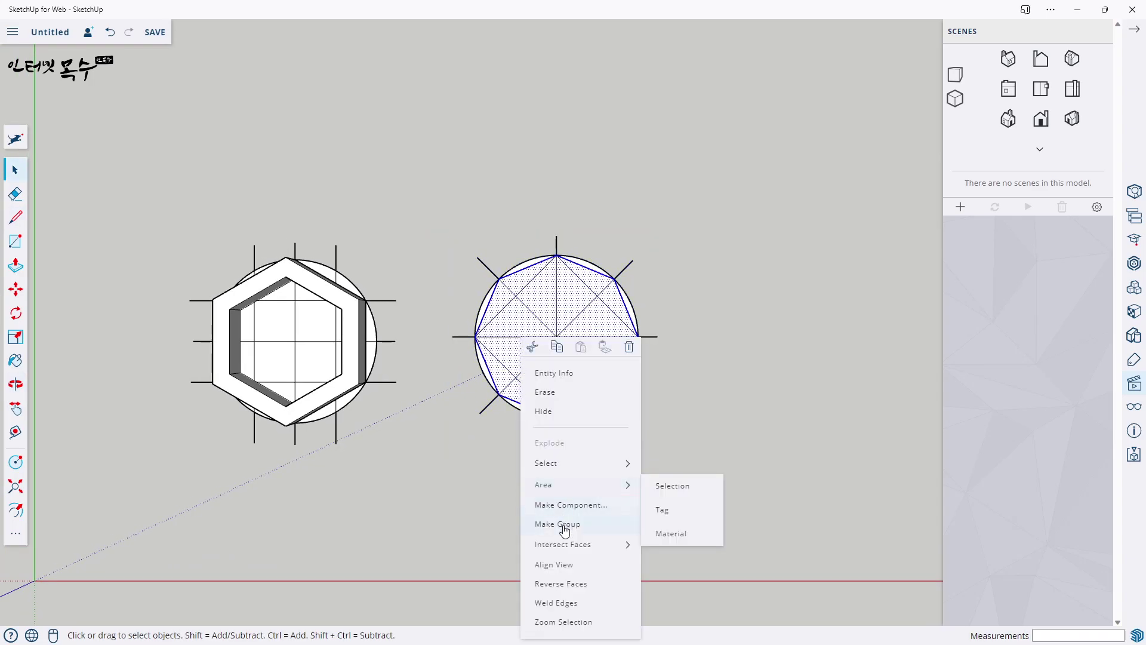
pyautogui.click(559, 524)
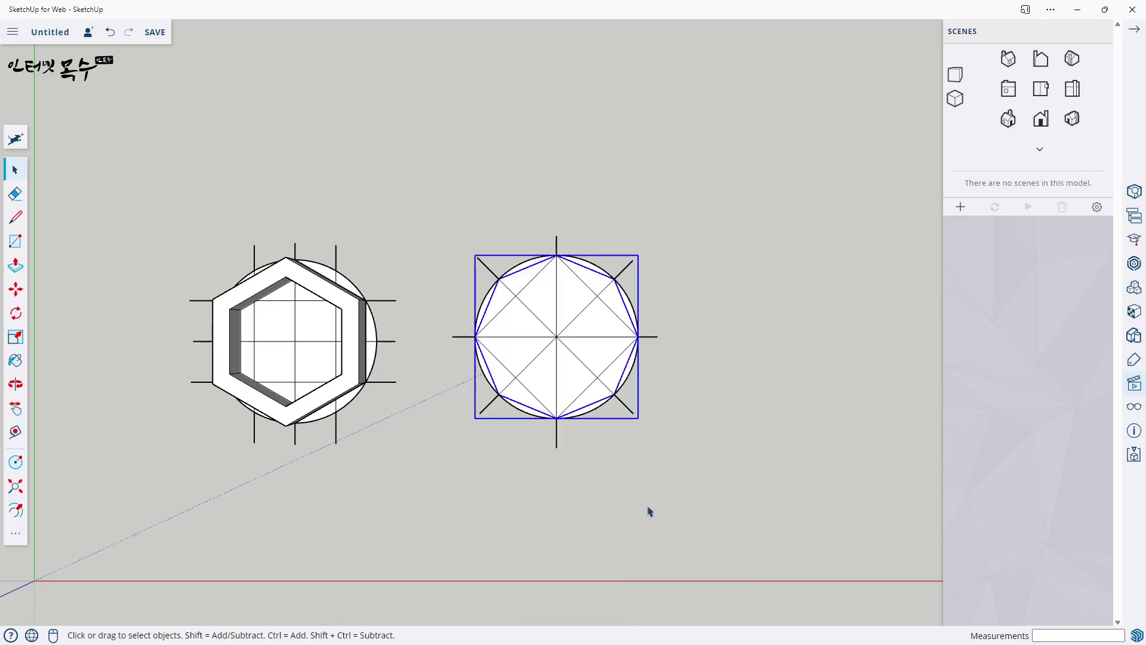
# Orbit to see both shapes in perspective and open the octagon group for editing
pyautogui.moveTo(678, 506)
pyautogui.mouseDown(button='middle')
pyautogui.moveTo(627, 499)
pyautogui.moveTo(460, 204)
pyautogui.mouseUp(button='middle')
pyautogui.moveTo(782, 525)
pyautogui.mouseDown(button='middle')
pyautogui.moveTo(263, 424)
pyautogui.moveTo(640, 570)
pyautogui.mouseUp(button='middle')
pyautogui.scroll(3, 634, 404)
pyautogui.scroll(2, 613, 389)
pyautogui.scroll(-5, 611, 389)
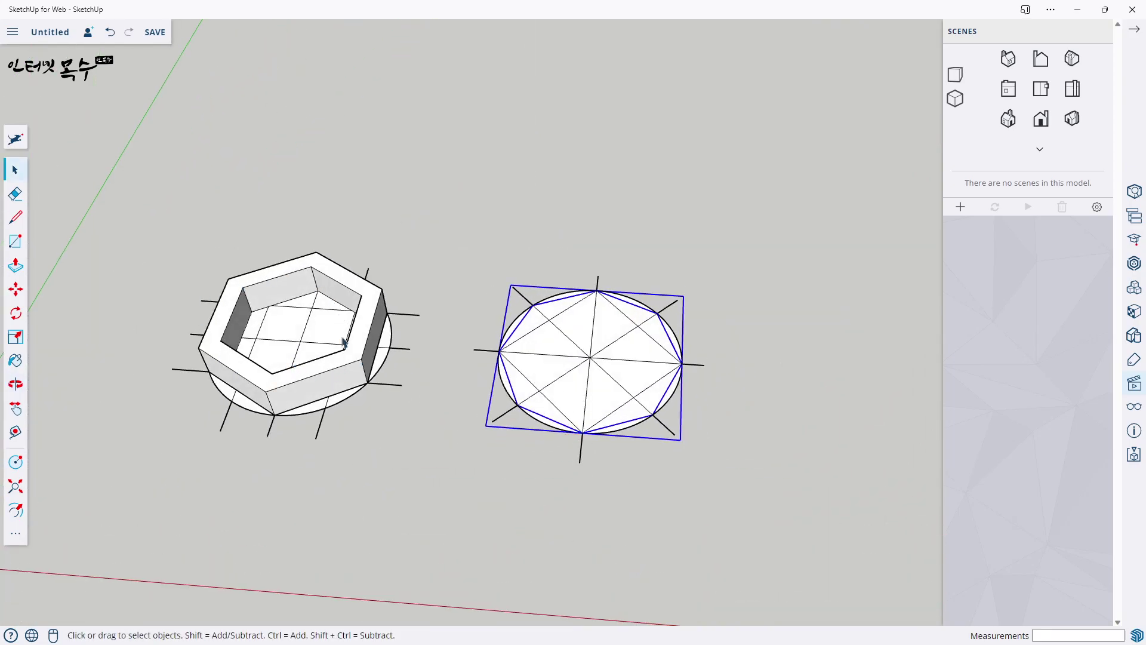
pyautogui.scroll(3, 547, 384)
pyautogui.scroll(2, 632, 410)
pyautogui.moveTo(704, 451)
pyautogui.mouseDown(button='middle')
pyautogui.moveTo(745, 363)
pyautogui.moveTo(587, 361)
pyautogui.mouseUp(button='middle')
pyautogui.doubleClick(550, 386)
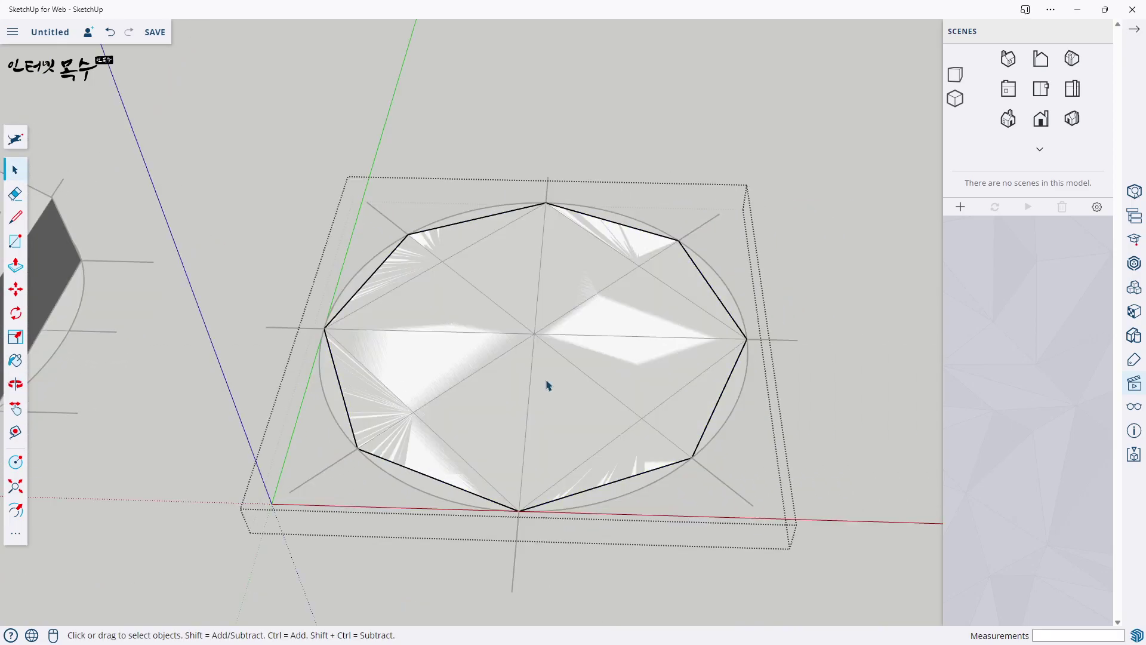
pyautogui.scroll(1, 543, 384)
pyautogui.scroll(-3, 525, 381)
pyautogui.scroll(2, 530, 384)
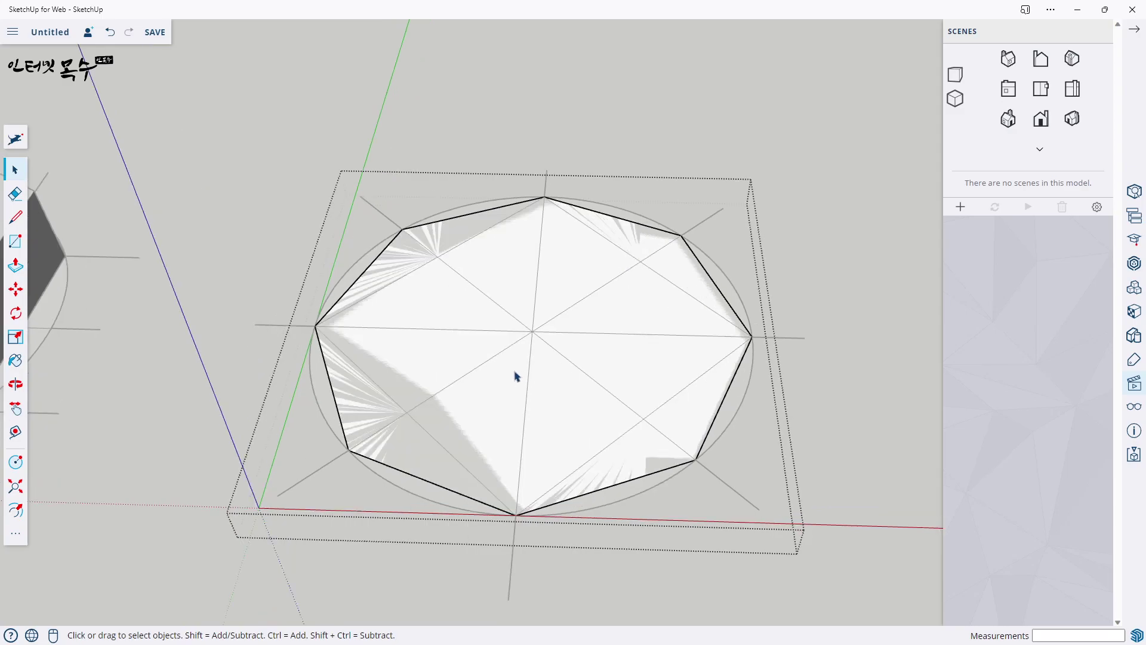
# Offset the octagon's edges inward by 100 to form a ring
pyautogui.press('f')
pyautogui.click(515, 362)
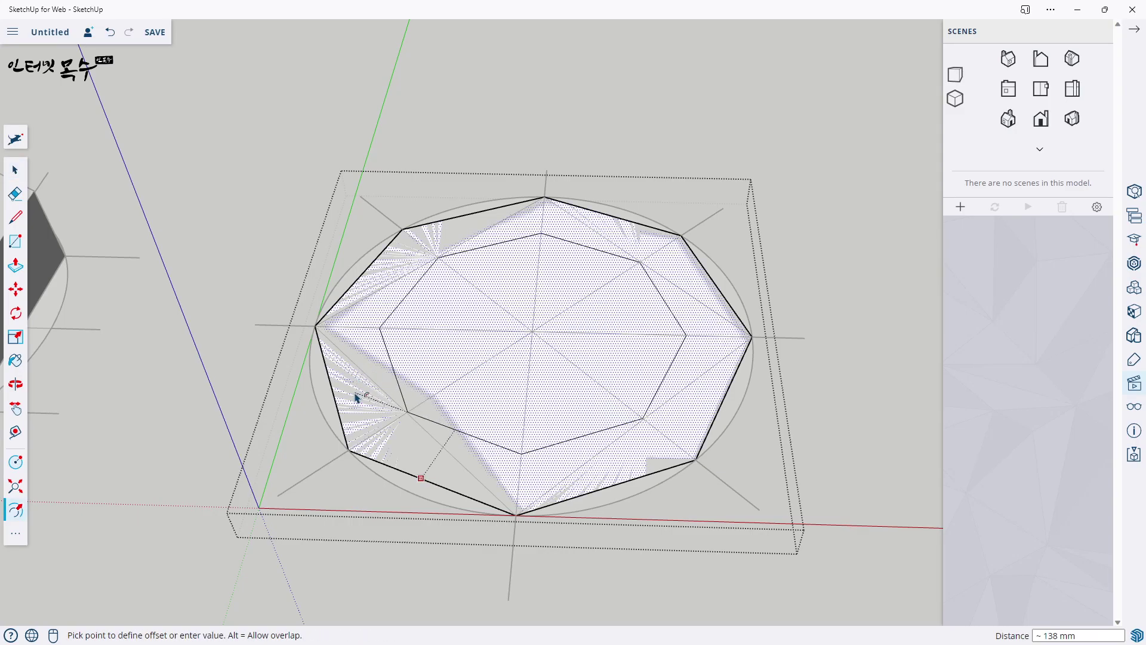
pyautogui.write('200')
pyautogui.press('Return')
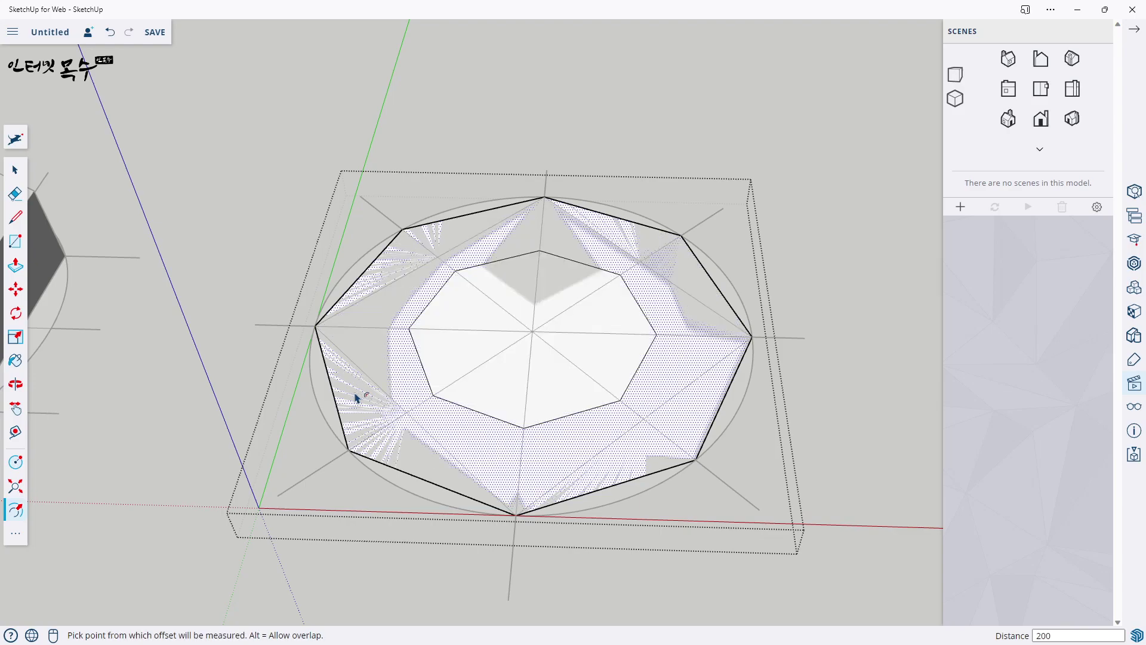
pyautogui.press('Return')
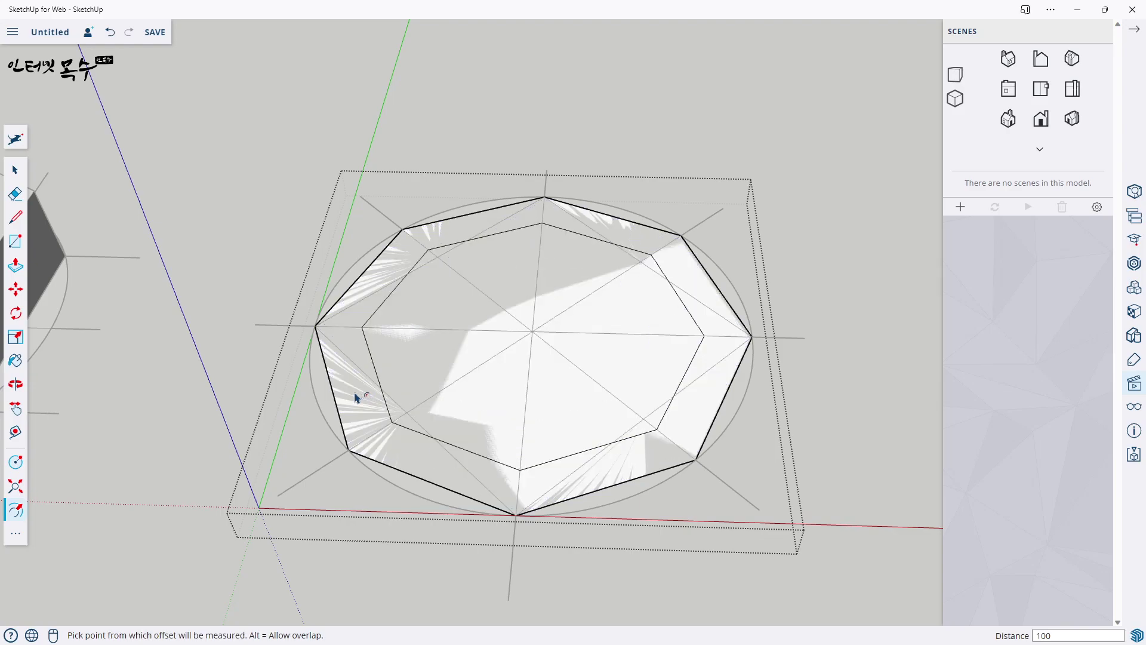
# Push/pull the octagonal ring face up 200, then exit the group
pyautogui.moveTo(435, 404)
pyautogui.mouseDown(button='middle')
pyautogui.moveTo(481, 328)
pyautogui.moveTo(609, 378)
pyautogui.mouseUp(button='middle')
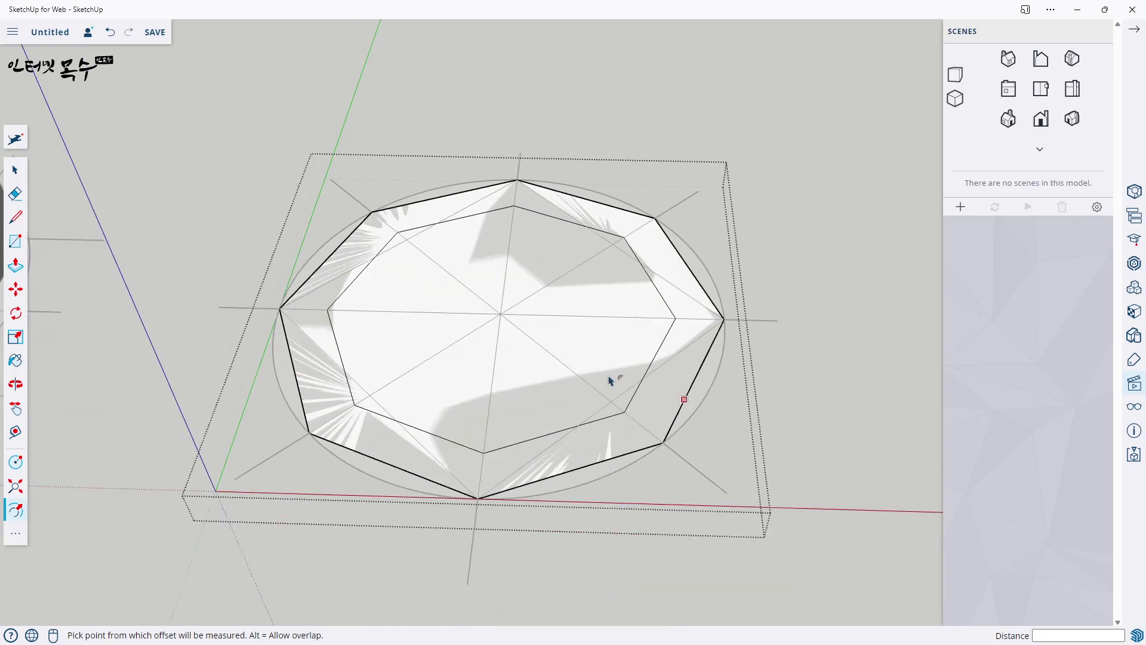
pyautogui.press('p')
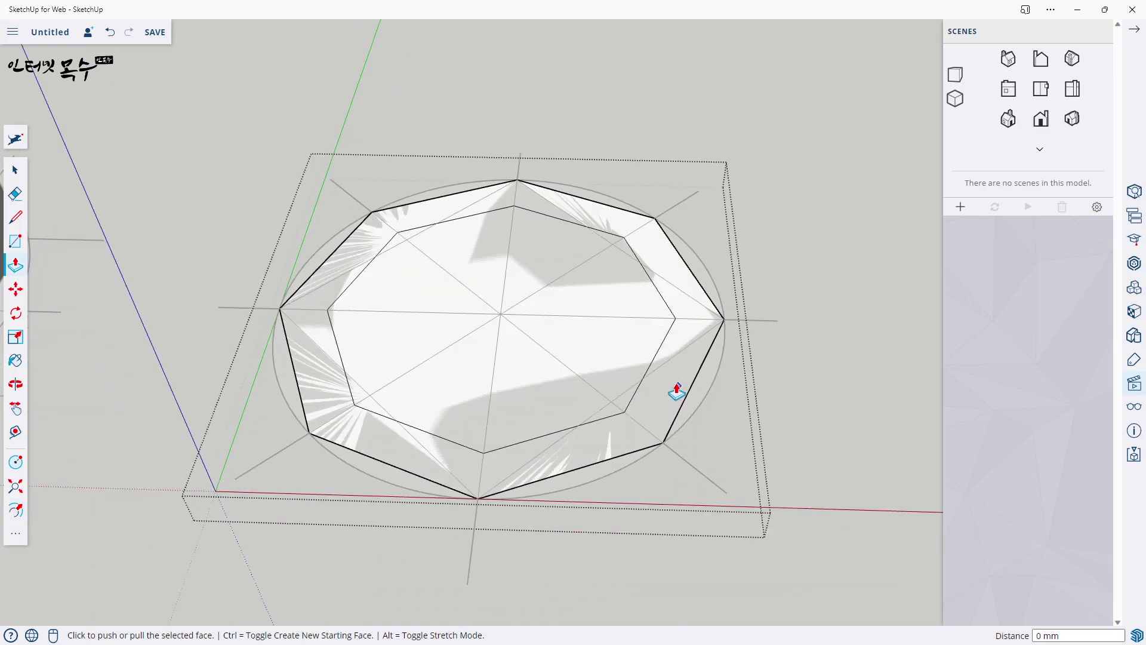
pyautogui.click(664, 396)
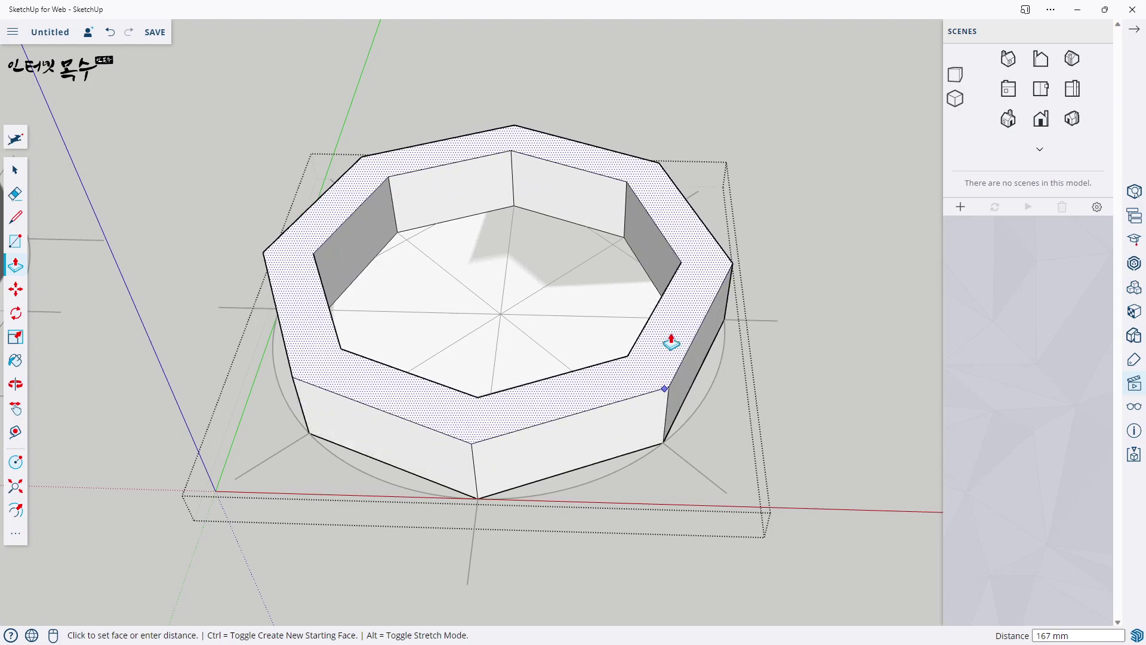
pyautogui.click(668, 339)
pyautogui.write('200')
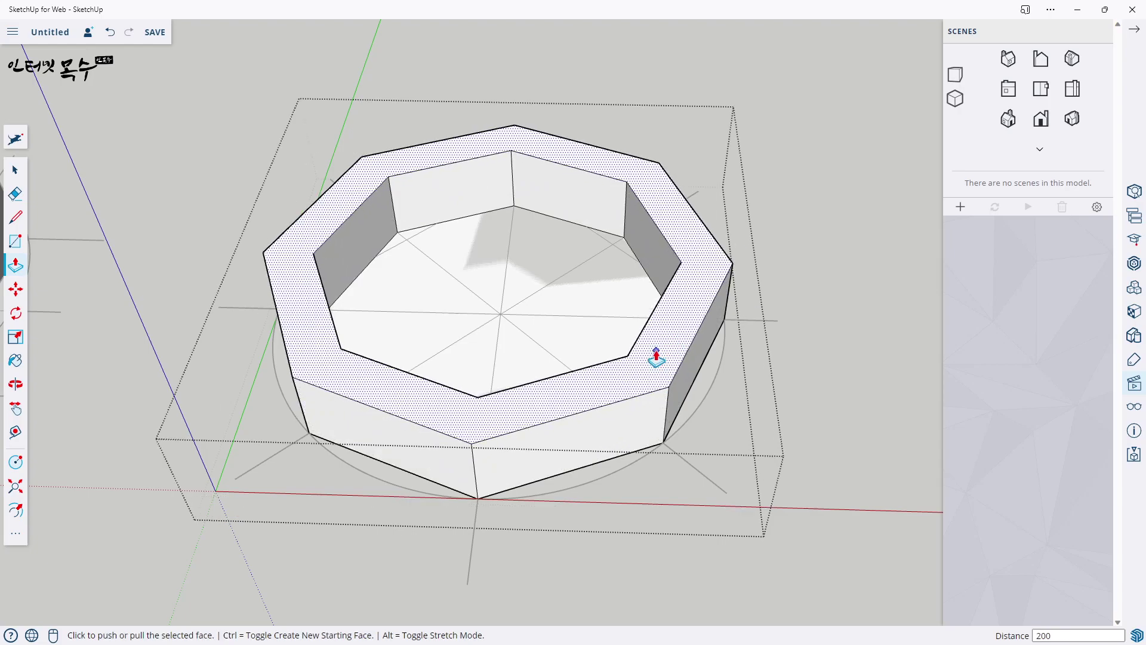
pyautogui.press('Return')
pyautogui.scroll(-3, 653, 356)
pyautogui.press('space')
pyautogui.click(770, 356)
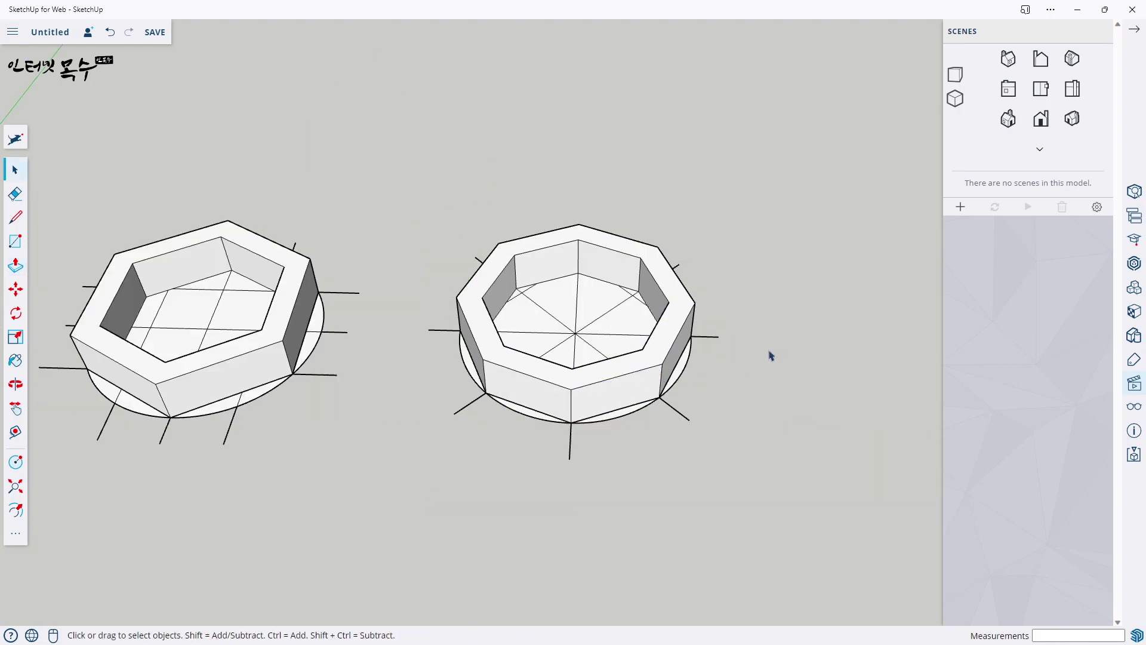
# Orbit down over the hexagonal and octagonal rings to compare them side by side
pyautogui.moveTo(652, 456)
pyautogui.mouseDown(button='middle')
pyautogui.moveTo(578, 451)
pyautogui.moveTo(568, 509)
pyautogui.moveTo(538, 481)
pyautogui.moveTo(583, 516)
pyautogui.moveTo(545, 524)
pyautogui.moveTo(588, 427)
pyautogui.moveTo(579, 471)
pyautogui.moveTo(434, 370)
pyautogui.mouseUp(button='middle')
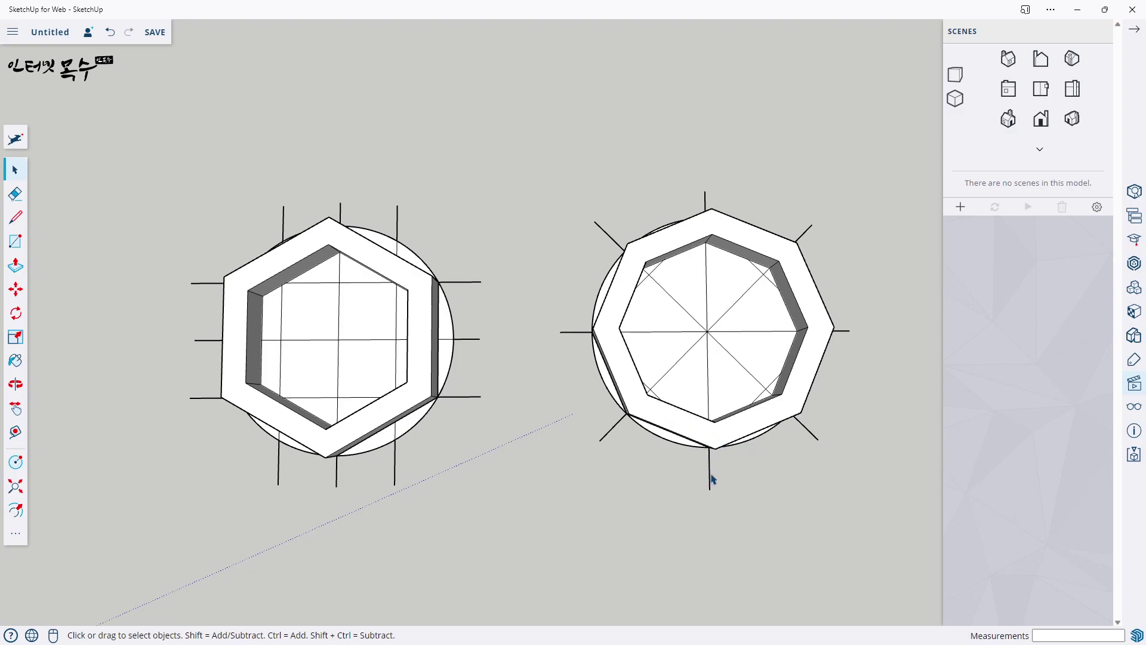
pyautogui.moveTo(715, 495)
pyautogui.mouseDown(button='middle')
pyautogui.moveTo(663, 431)
pyautogui.moveTo(696, 456)
pyautogui.moveTo(652, 468)
pyautogui.mouseUp(button='middle')
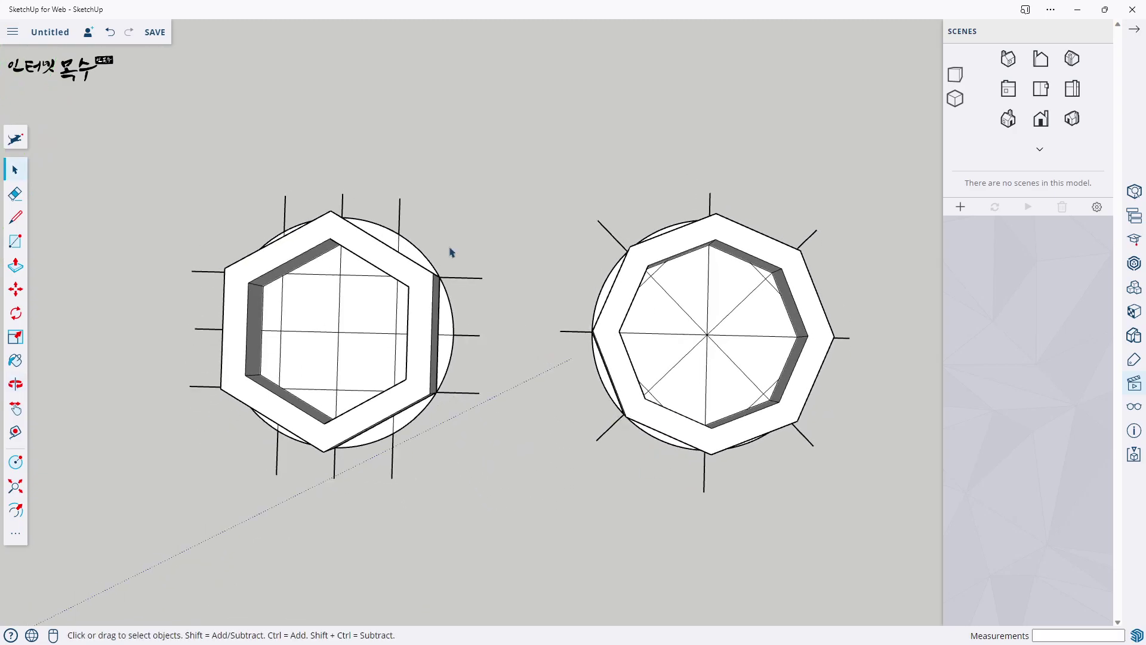